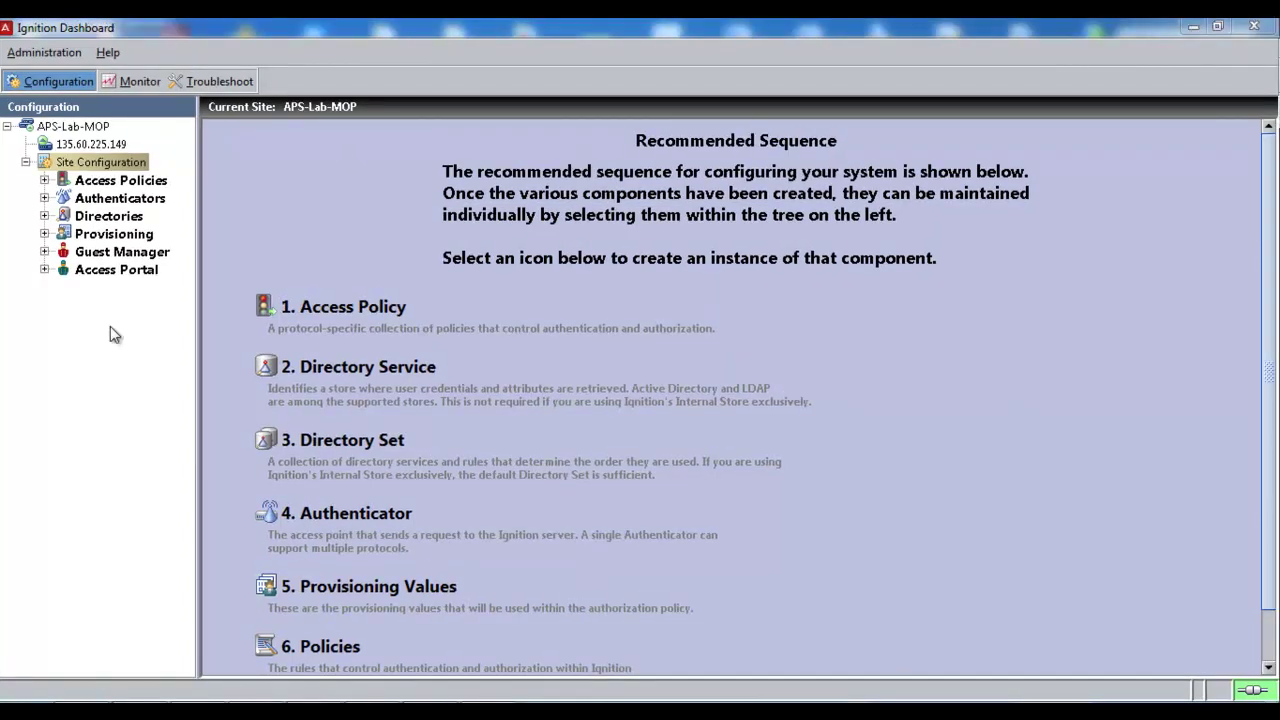
Step: Create outbound attribute Service-type-ERS mapped to the standard RADIUS attribute Service-Type
{"action": "left_click", "coordinate": [34, 232]}
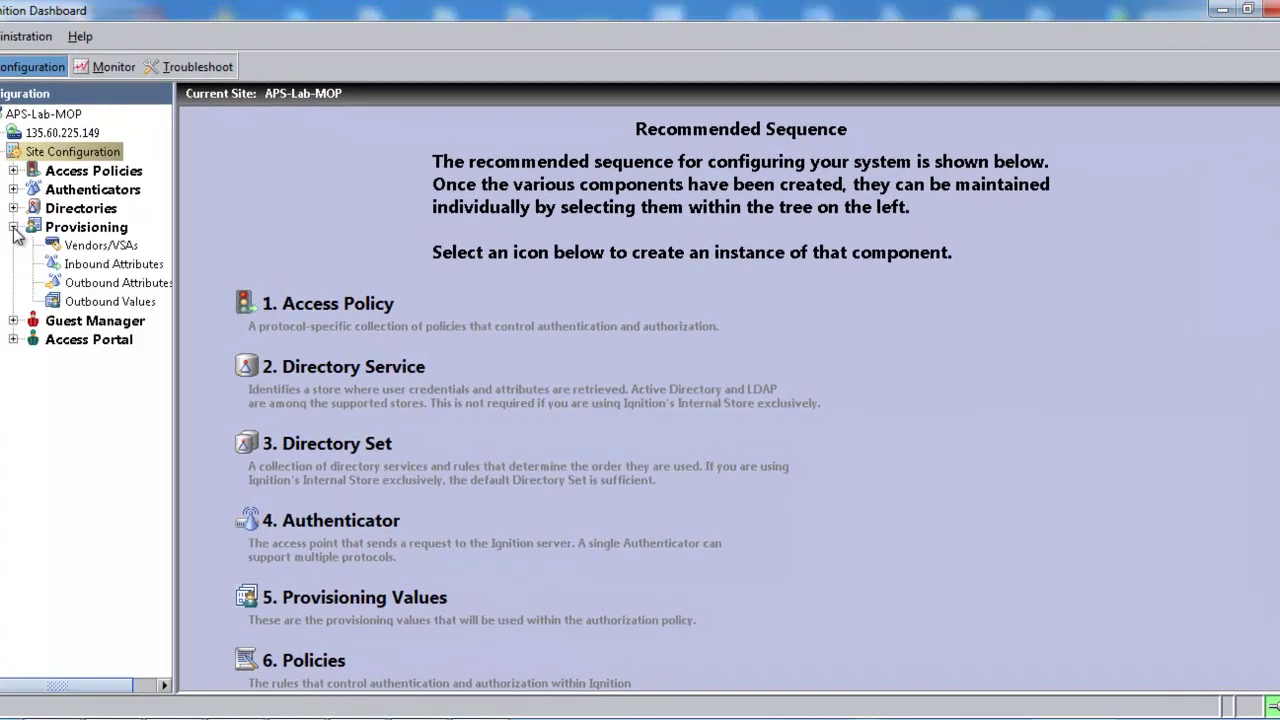
{"action": "left_click", "coordinate": [85, 288]}
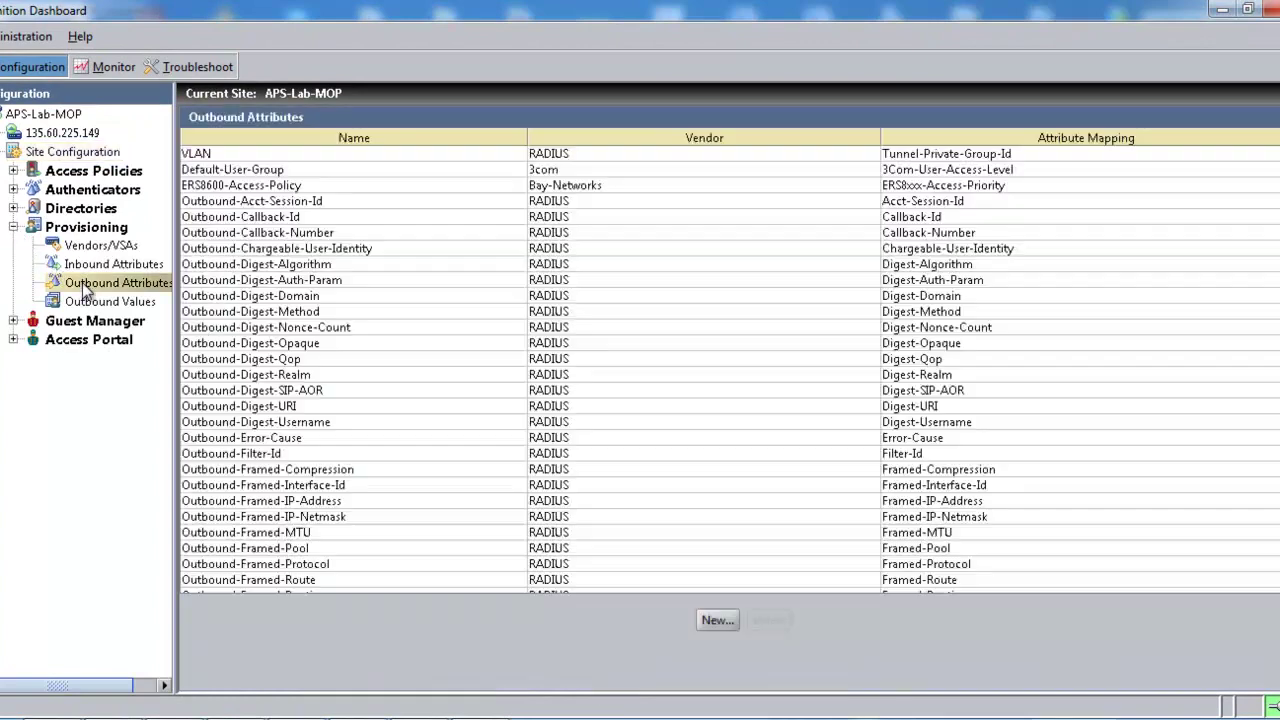
{"action": "left_click", "coordinate": [715, 621]}
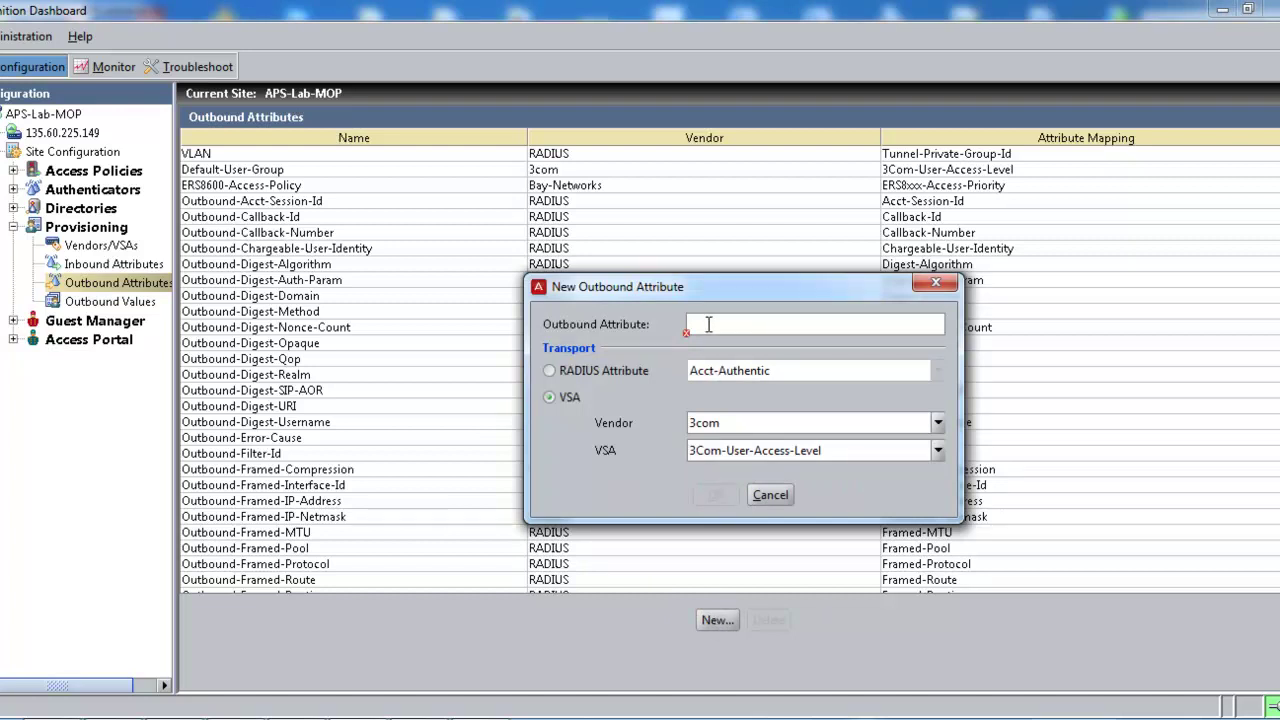
{"action": "type", "text": "Service"}
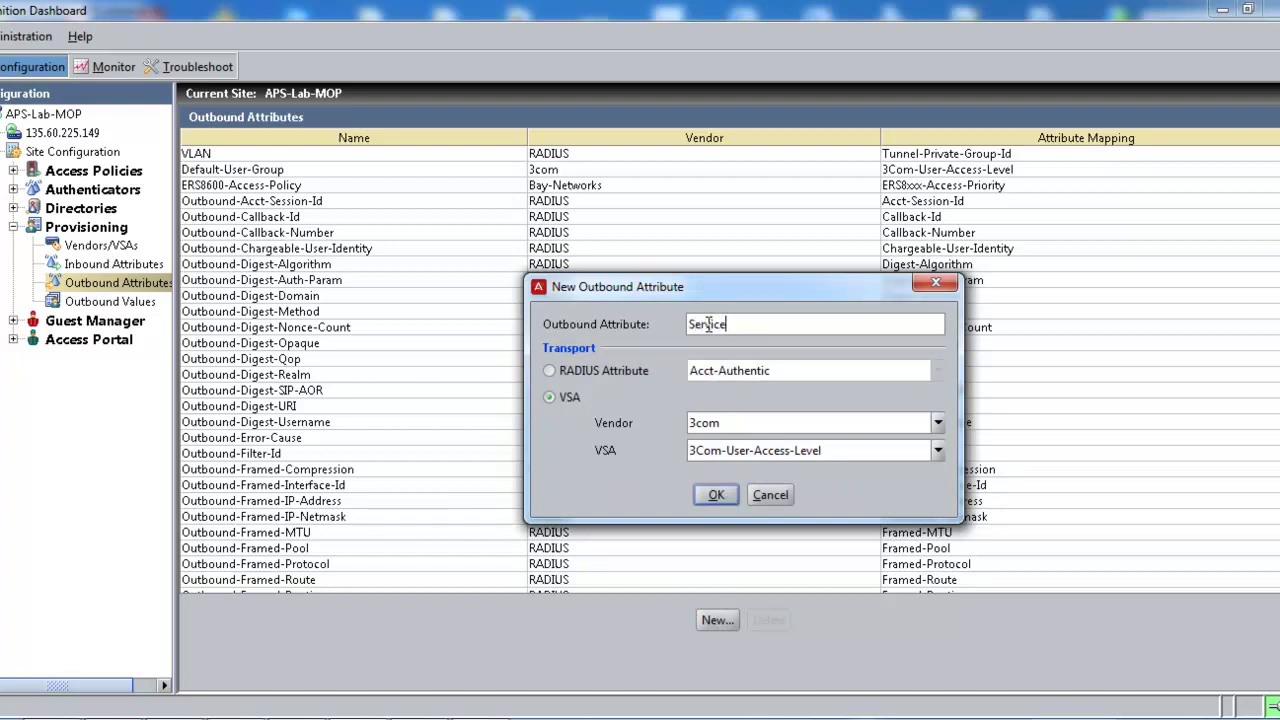
{"action": "type", "text": "-type-ERS"}
{"action": "left_click", "coordinate": [551, 370]}
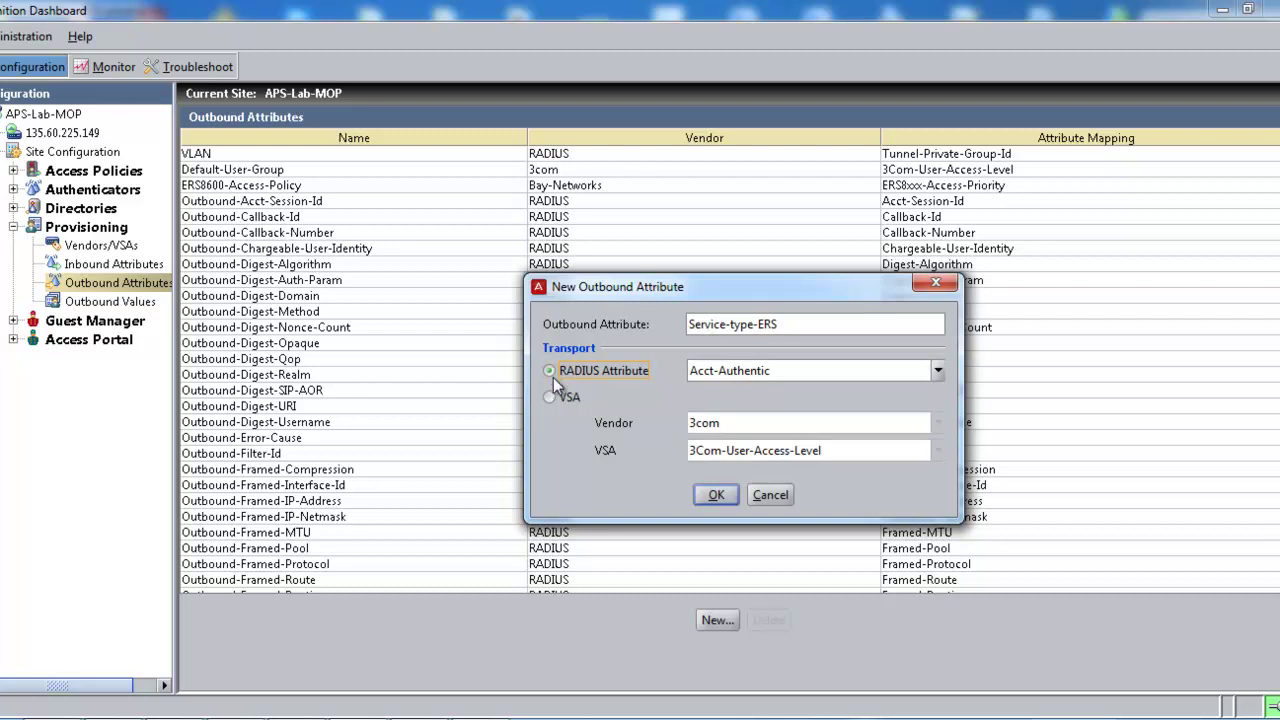
{"action": "left_click", "coordinate": [938, 371]}
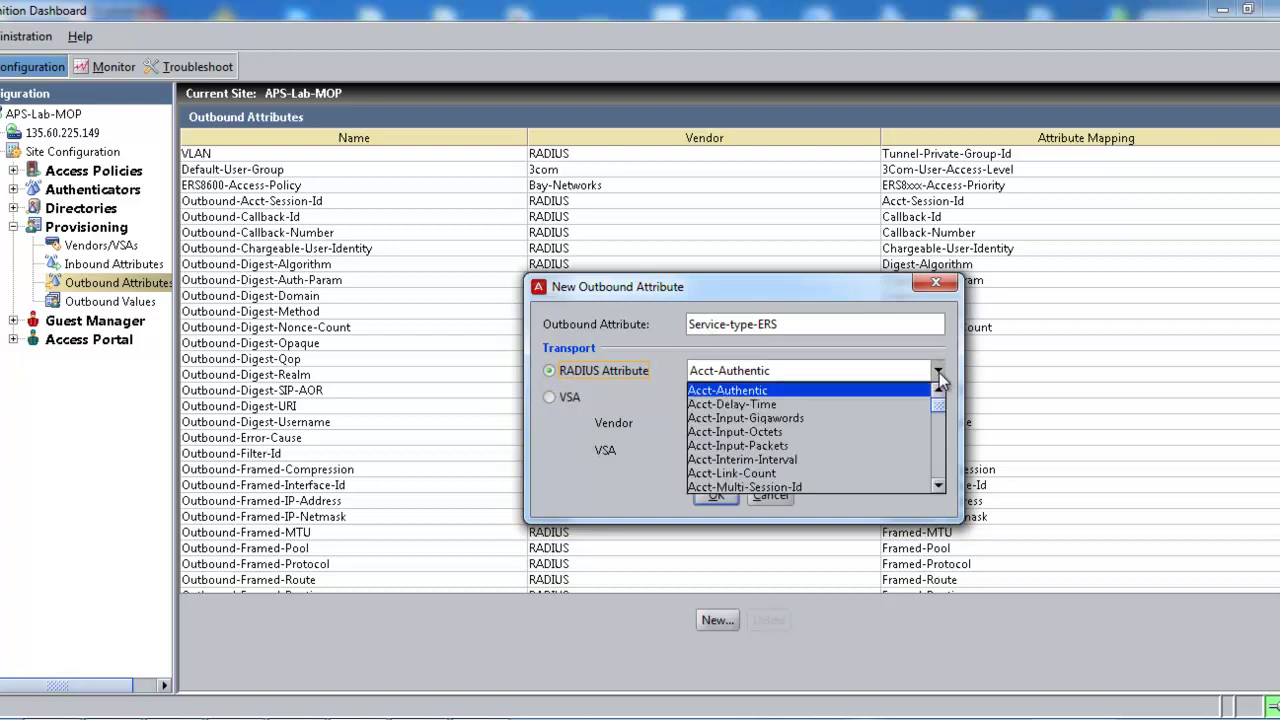
{"action": "left_click_drag", "start_coordinate": [938, 403], "coordinate": [938, 470]}
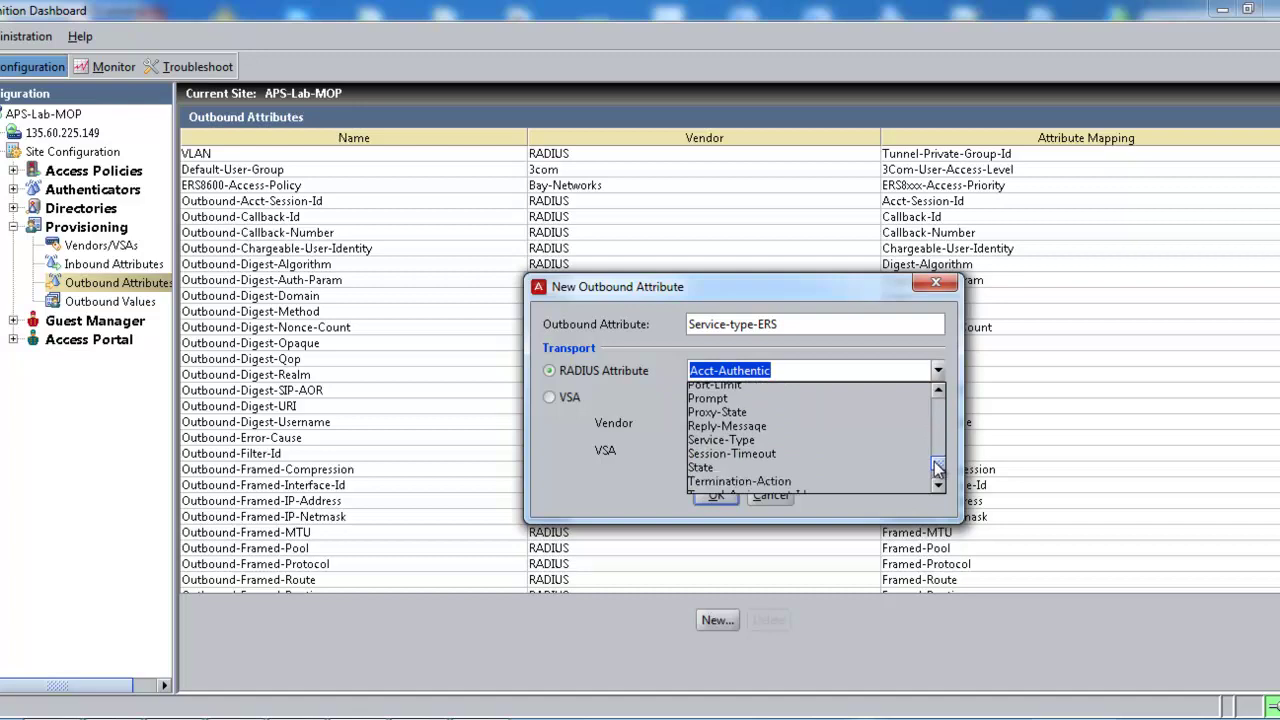
{"action": "left_click", "coordinate": [731, 446]}
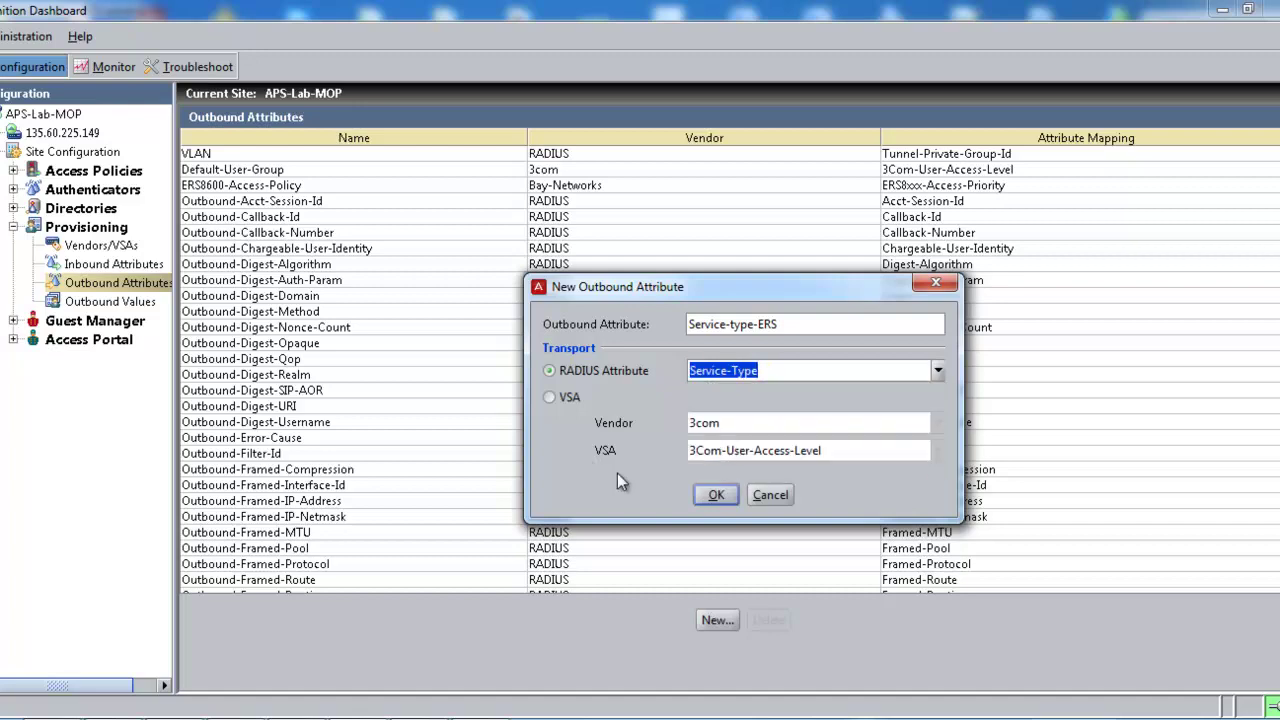
{"action": "left_click", "coordinate": [714, 497]}
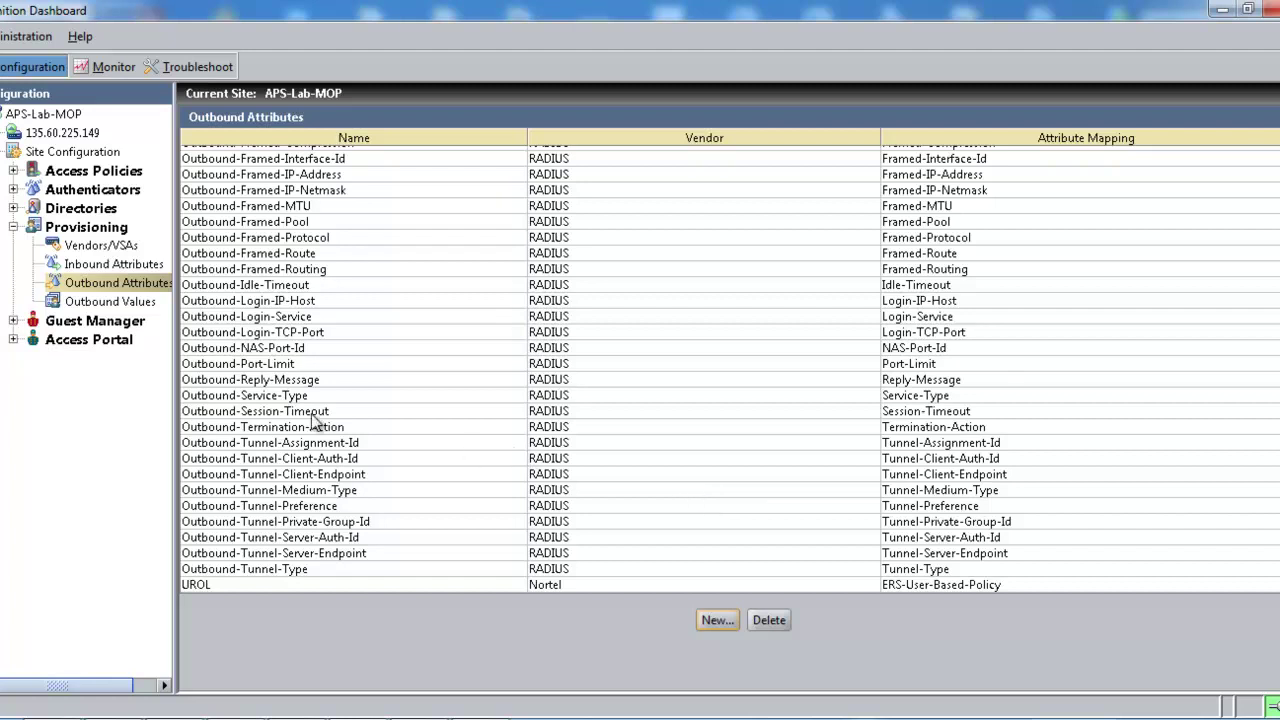
Step: Add outbound value ERSread that sets Service-type-ERS to the unsigned 32-bit value 7
{"action": "left_click", "coordinate": [112, 302]}
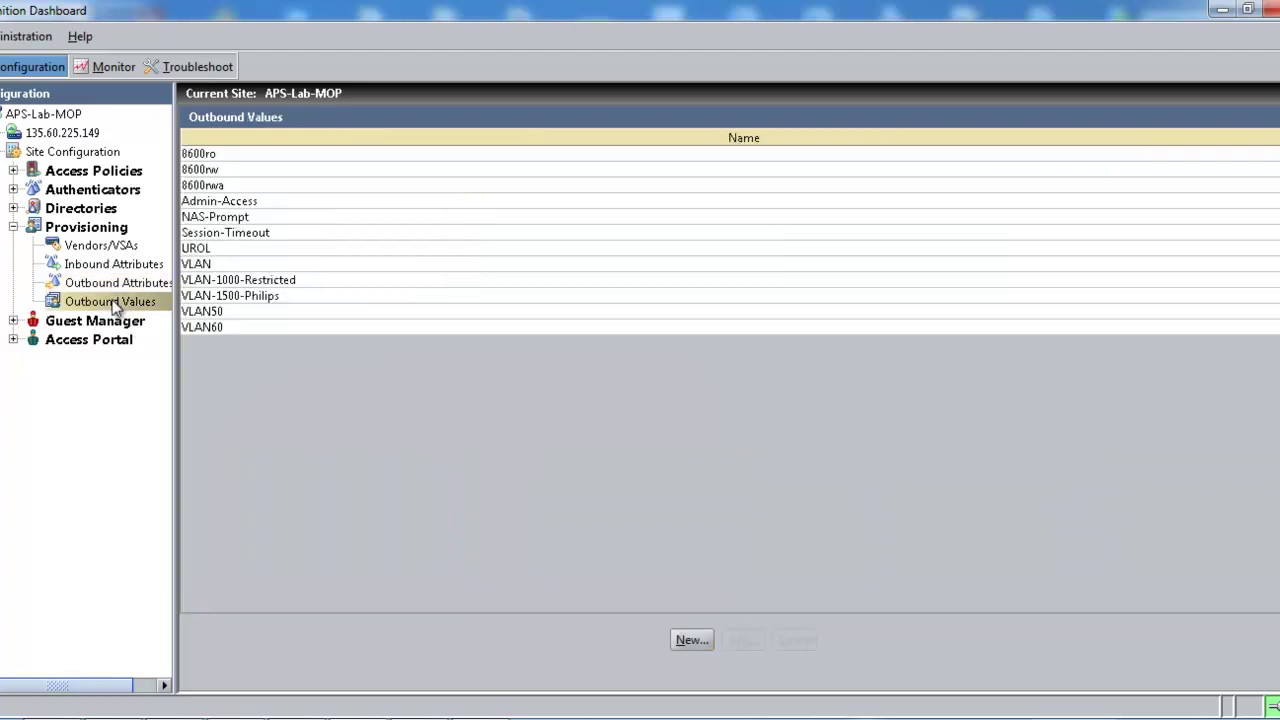
{"action": "left_click", "coordinate": [691, 640]}
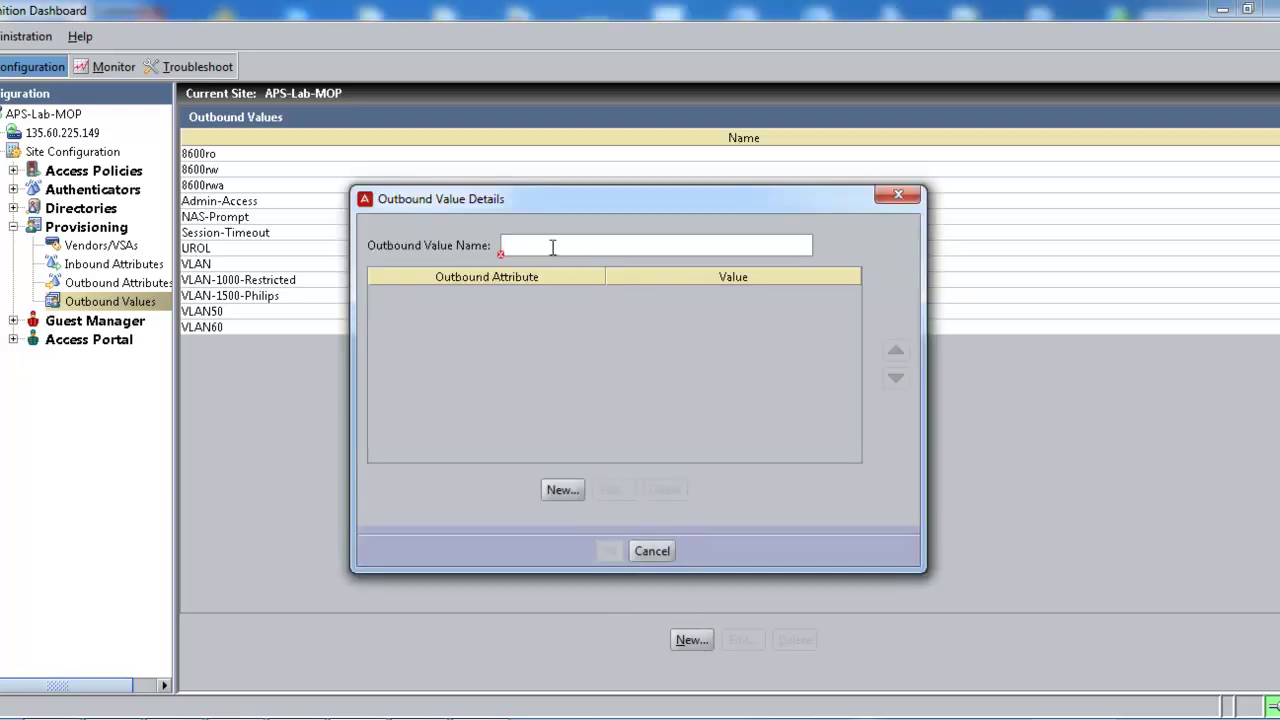
{"action": "type", "text": "ERS"}
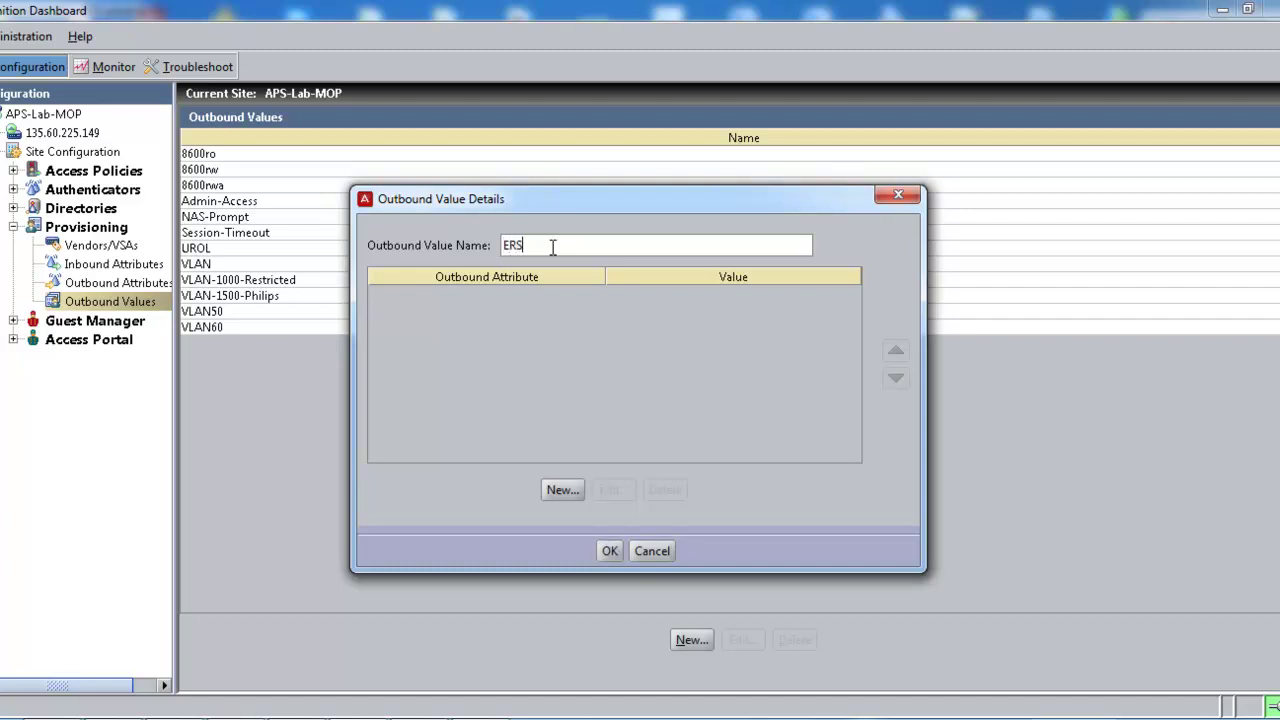
{"action": "type", "text": "read"}
{"action": "left_click", "coordinate": [553, 490]}
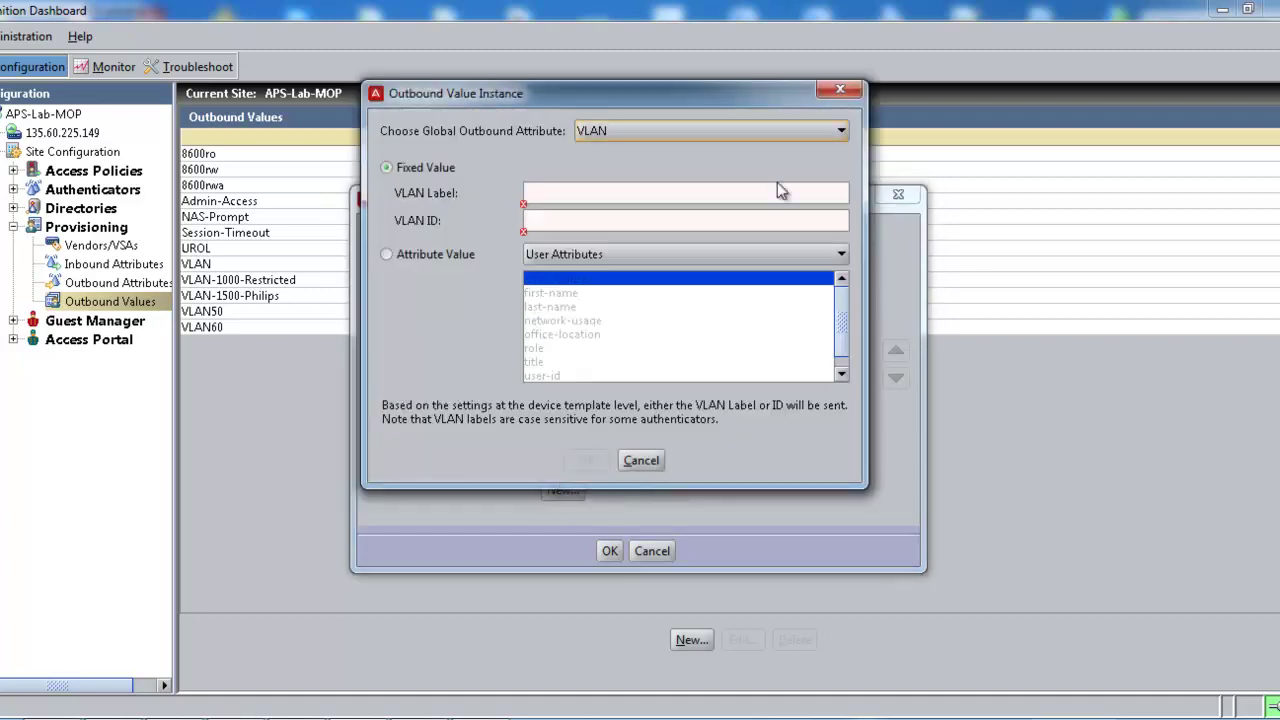
{"action": "left_click", "coordinate": [841, 133]}
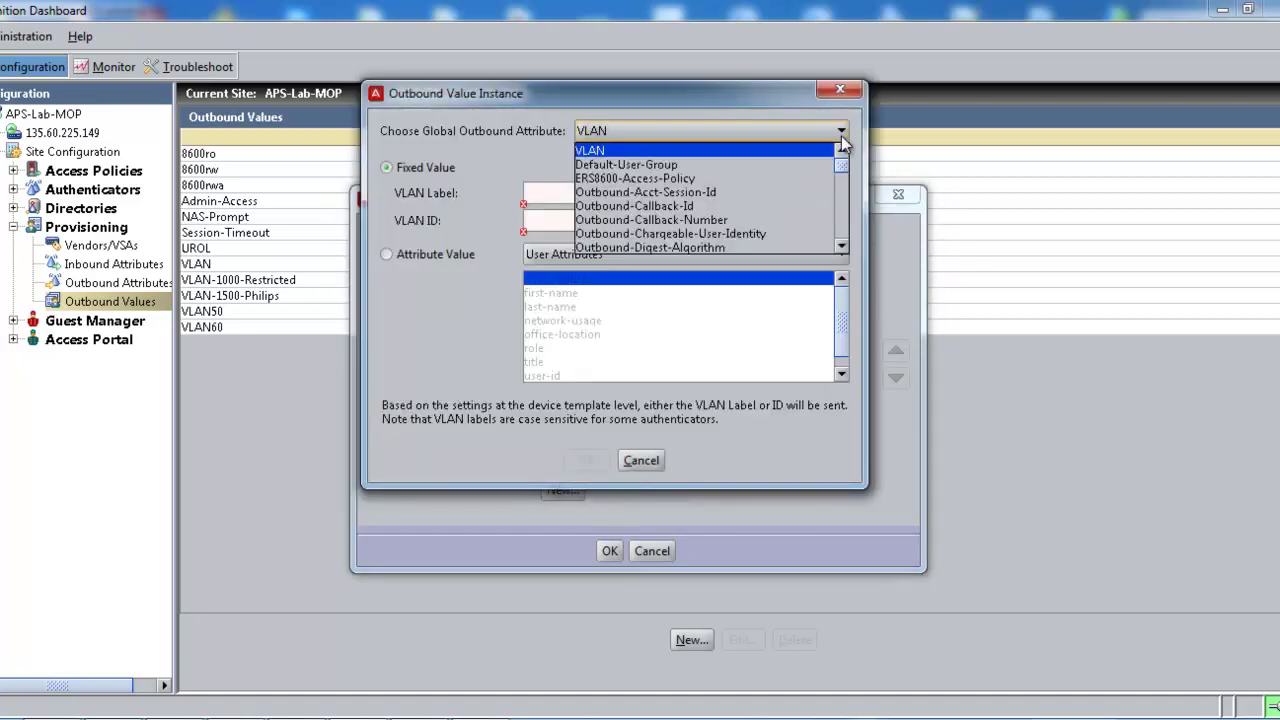
{"action": "left_click_drag", "start_coordinate": [841, 169], "coordinate": [841, 240]}
{"action": "left_click", "coordinate": [660, 235]}
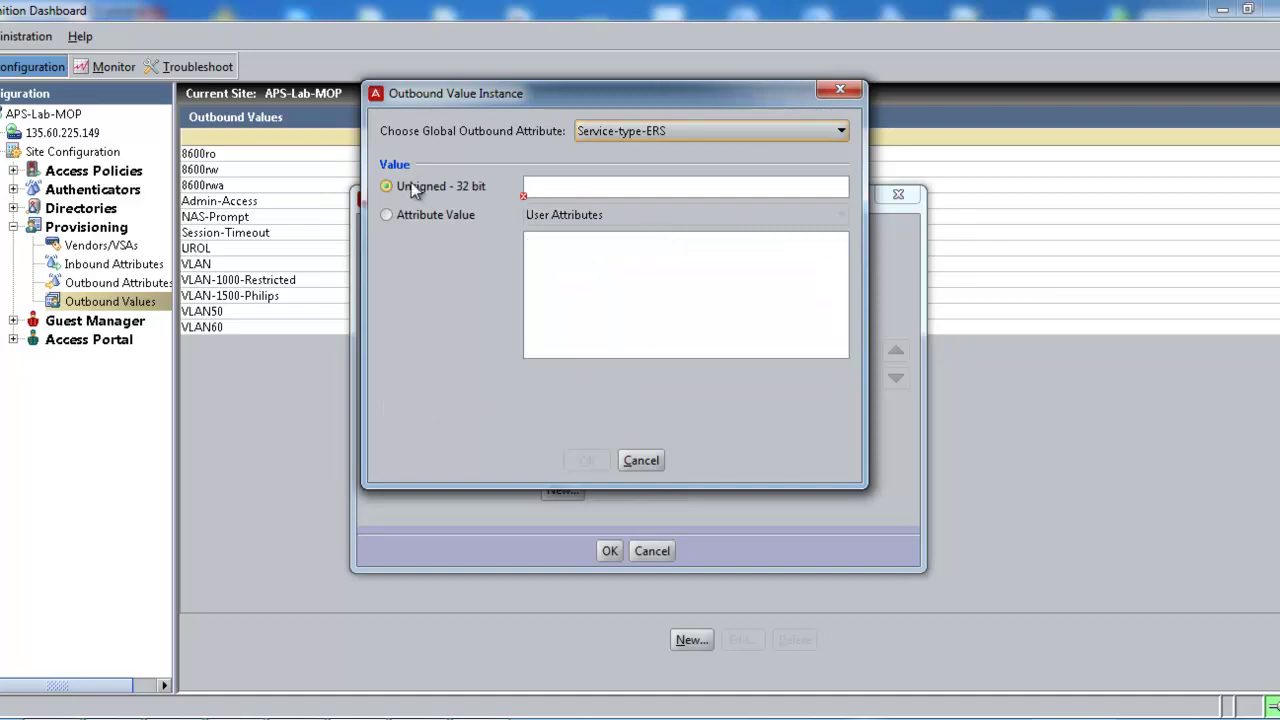
{"action": "left_click", "coordinate": [530, 189]}
{"action": "type", "text": "7"}
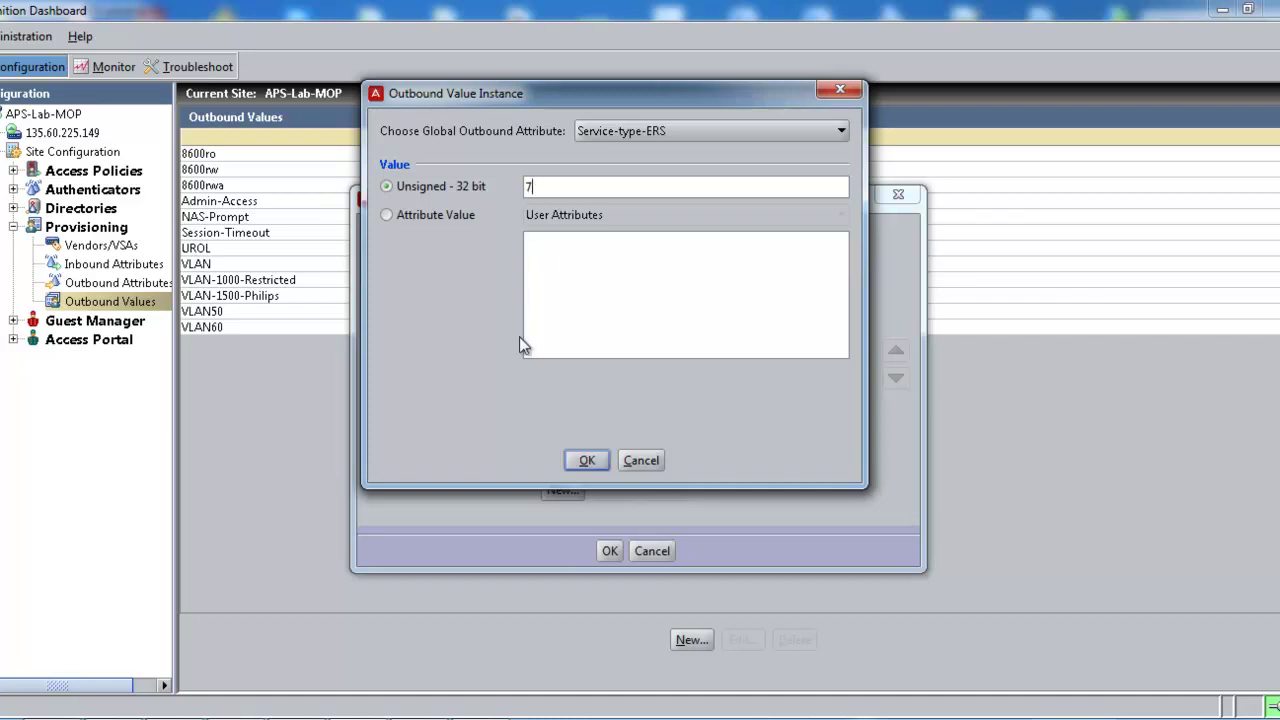
{"action": "left_click", "coordinate": [585, 460]}
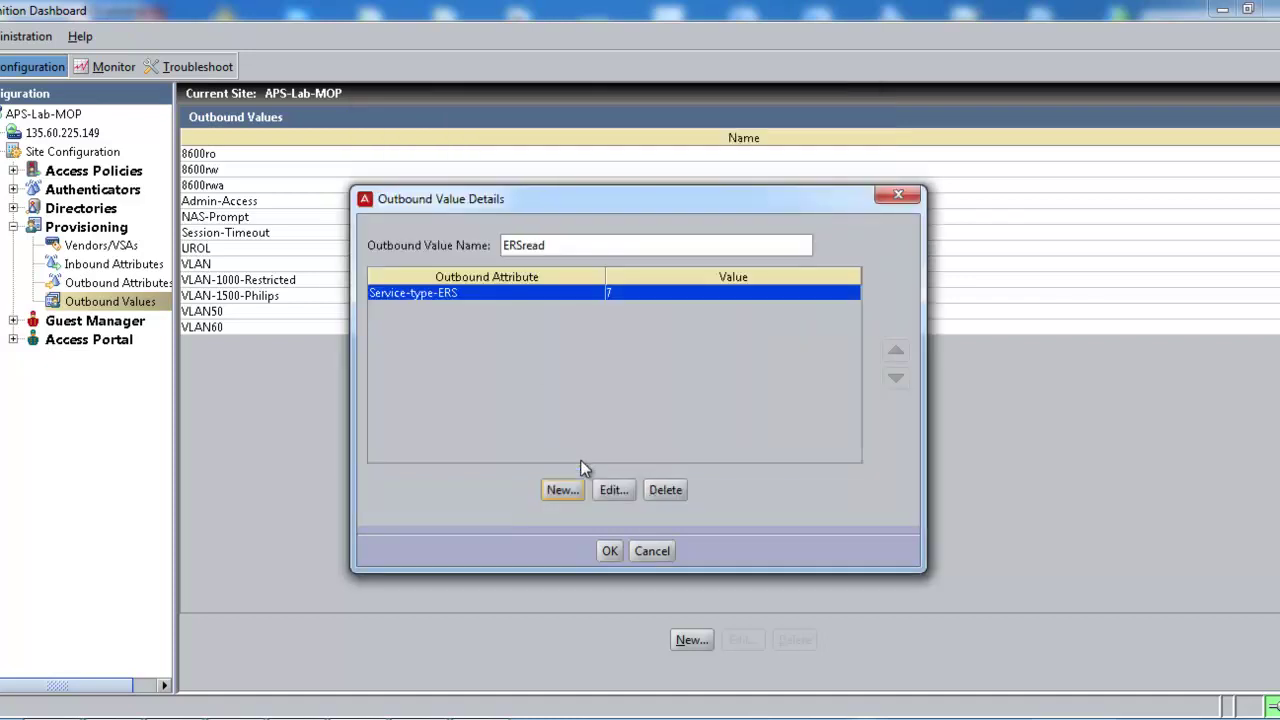
{"action": "left_click", "coordinate": [607, 550]}
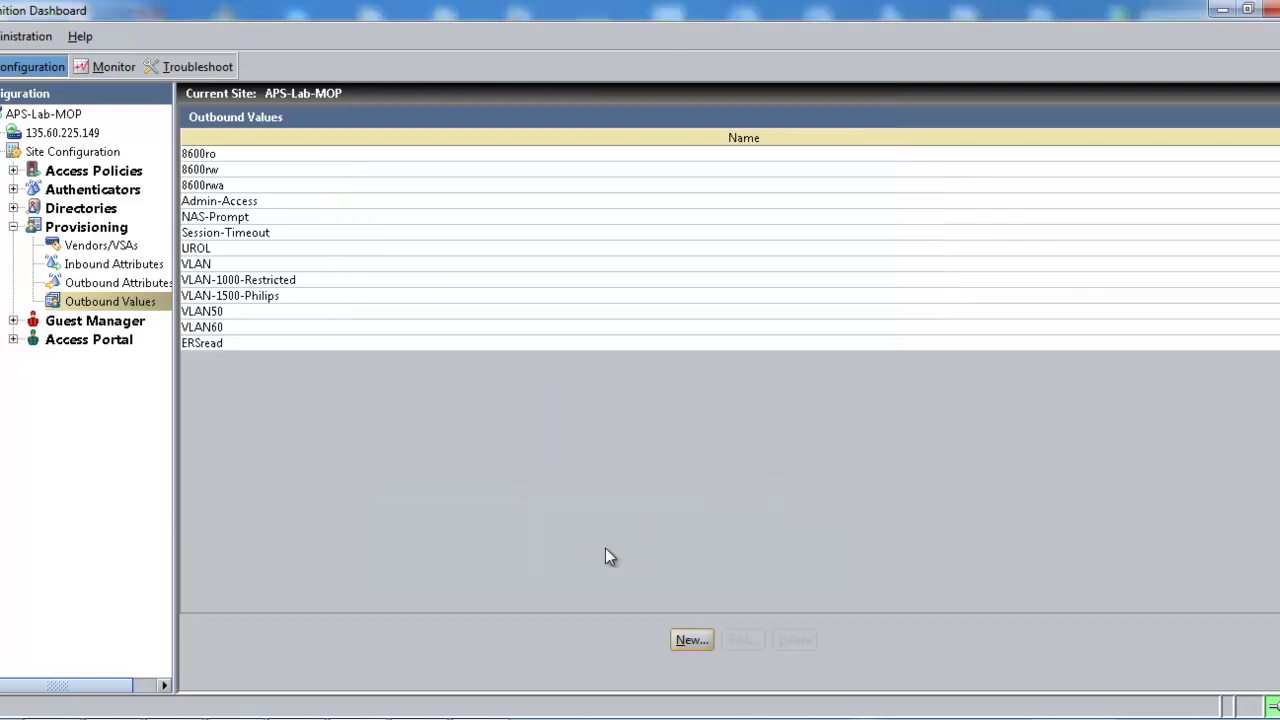
Step: Add outbound value ERSwrite that sets Service-type-ERS to the unsigned 32-bit value 6
{"action": "left_click", "coordinate": [692, 640]}
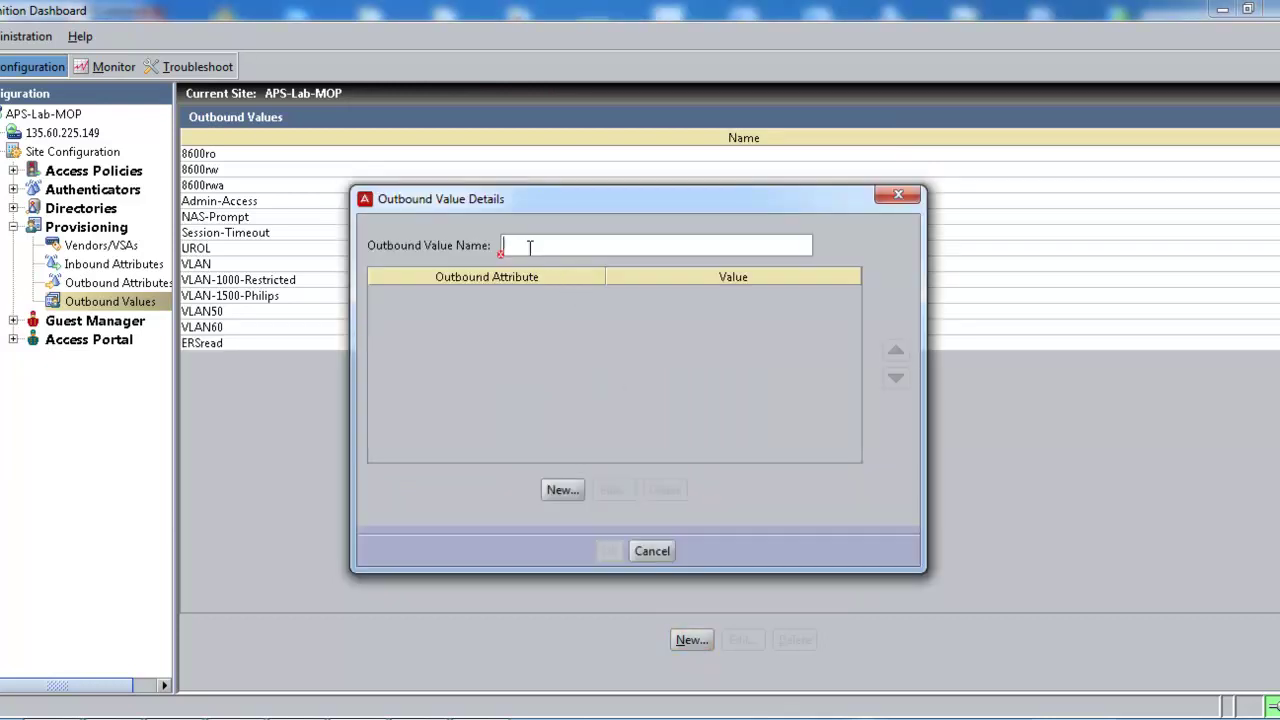
{"action": "type", "text": "ERSwrite"}
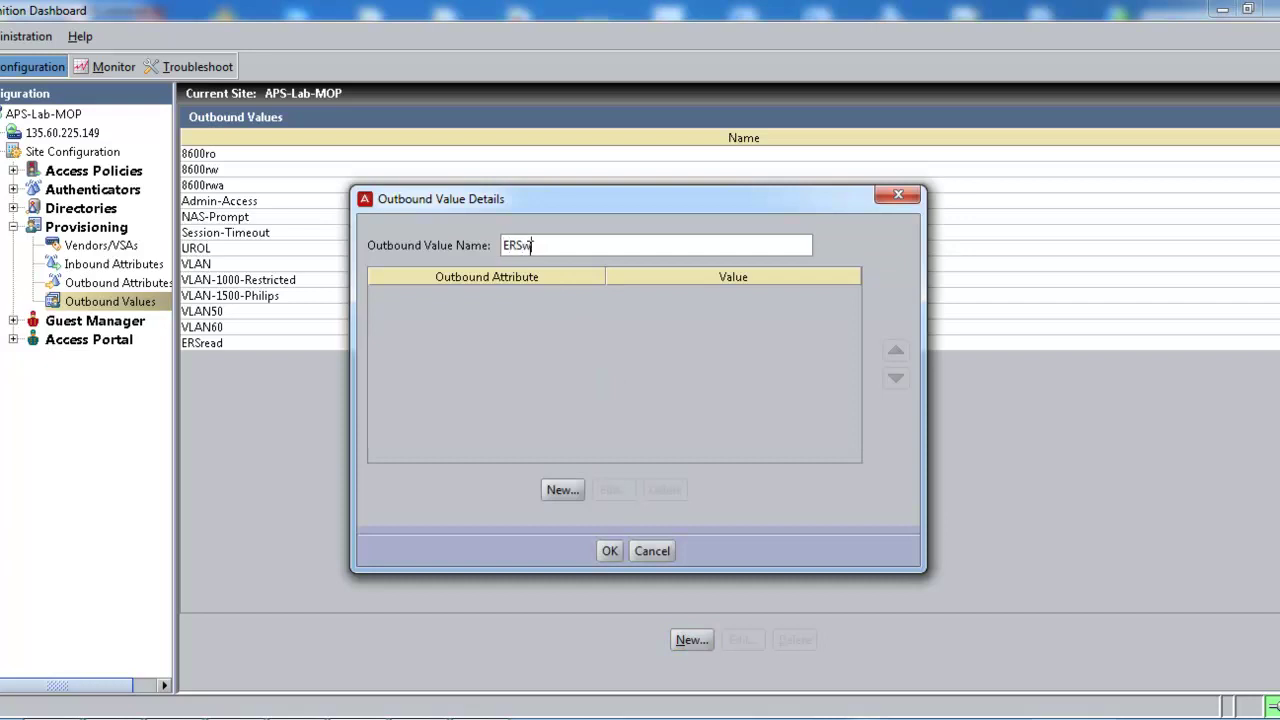
{"action": "left_click", "coordinate": [562, 489]}
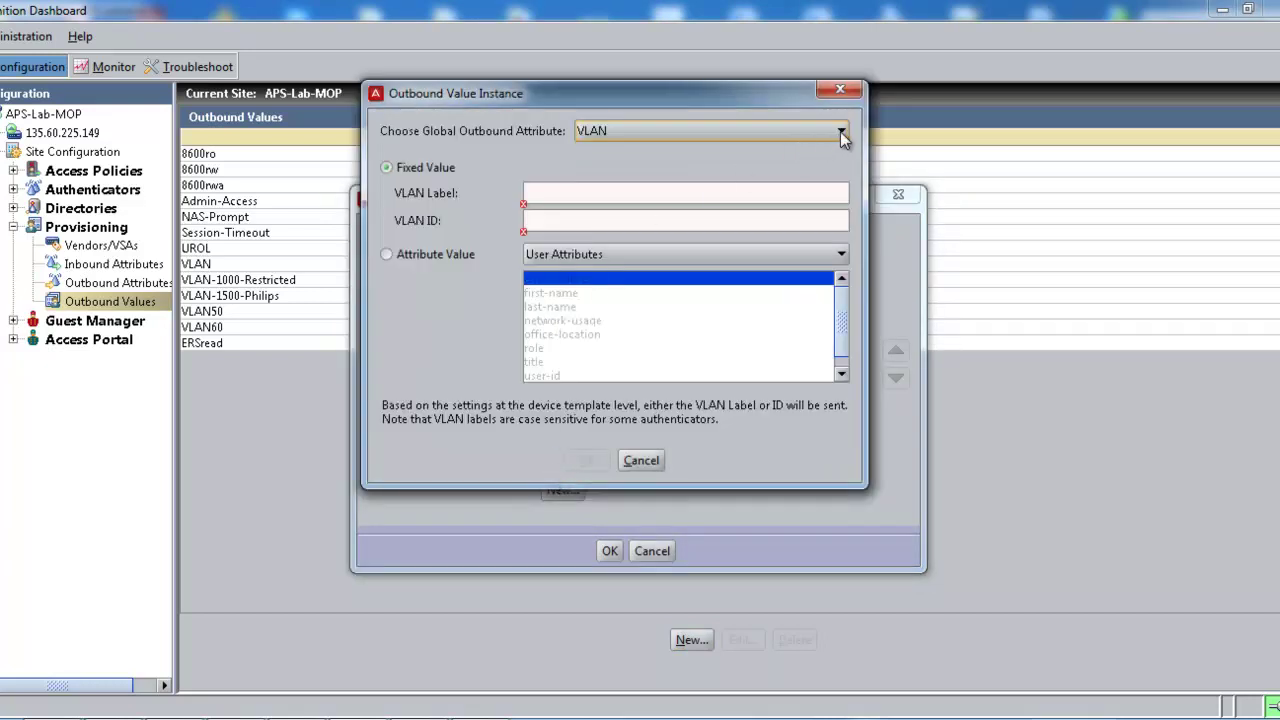
{"action": "left_click", "coordinate": [842, 131]}
{"action": "left_click_drag", "start_coordinate": [843, 166], "coordinate": [841, 242]}
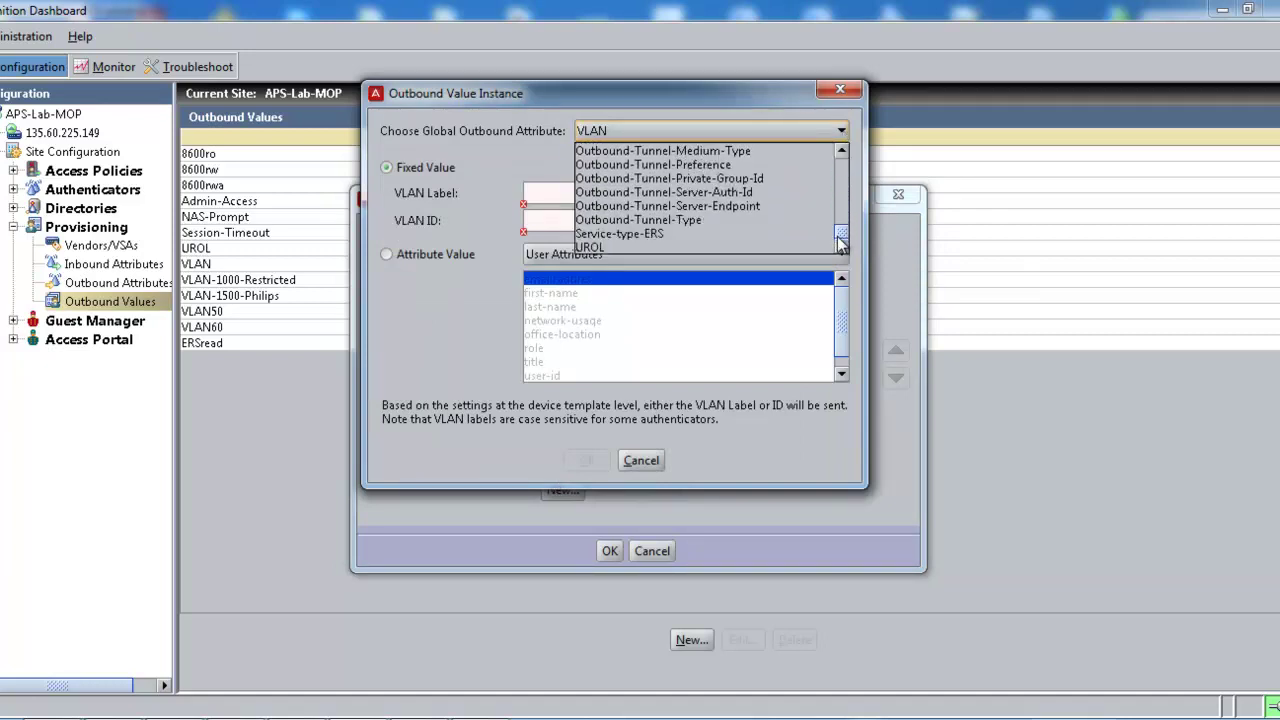
{"action": "left_click", "coordinate": [655, 234]}
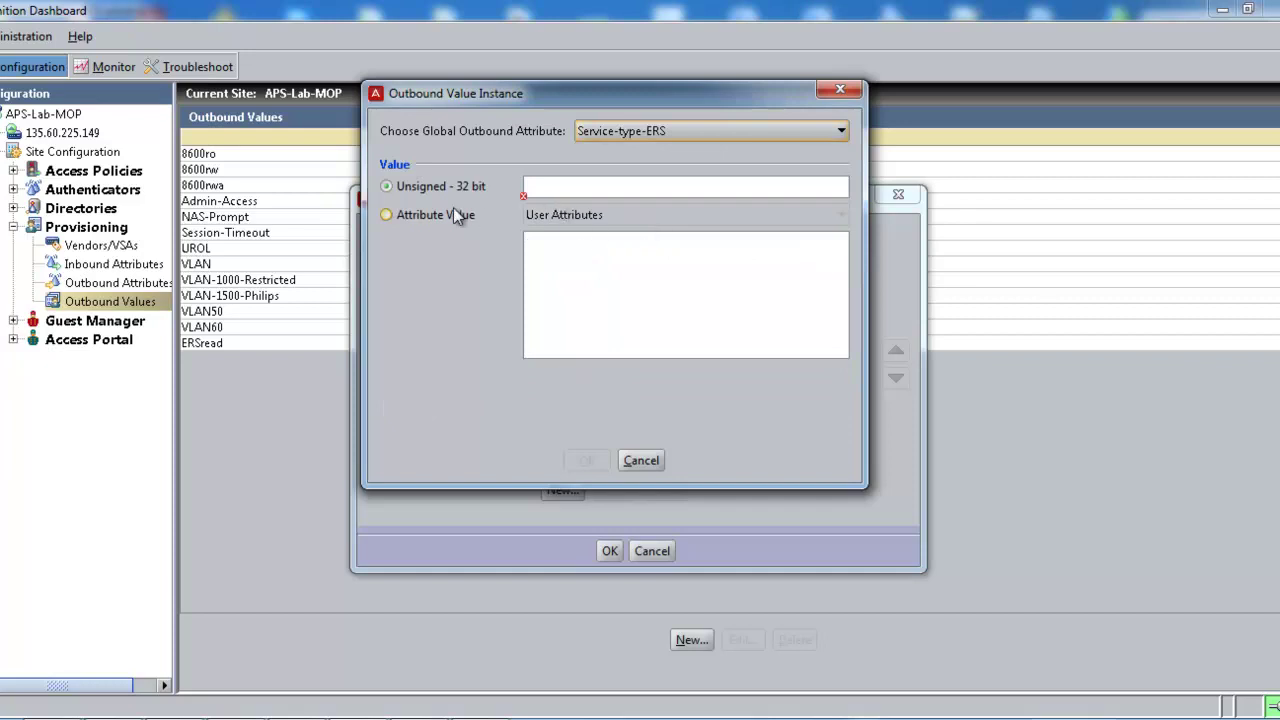
{"action": "left_click", "coordinate": [537, 185]}
{"action": "type", "text": "6"}
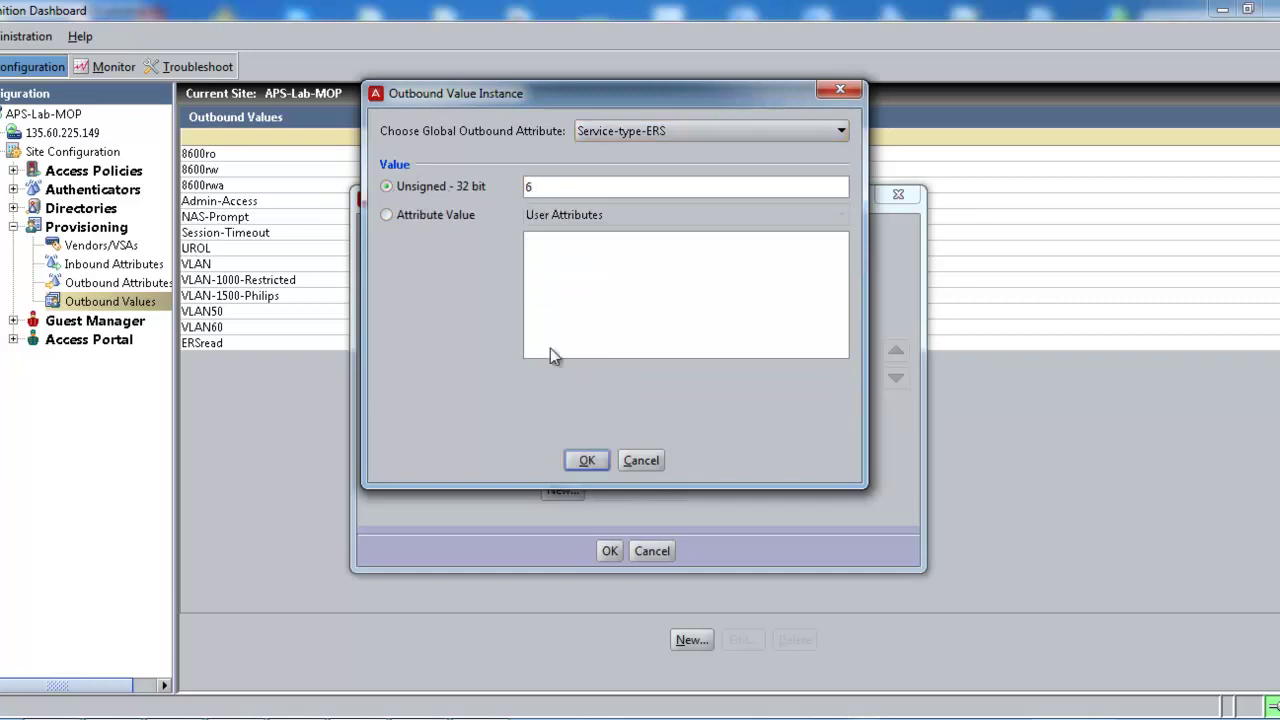
{"action": "left_click", "coordinate": [587, 460]}
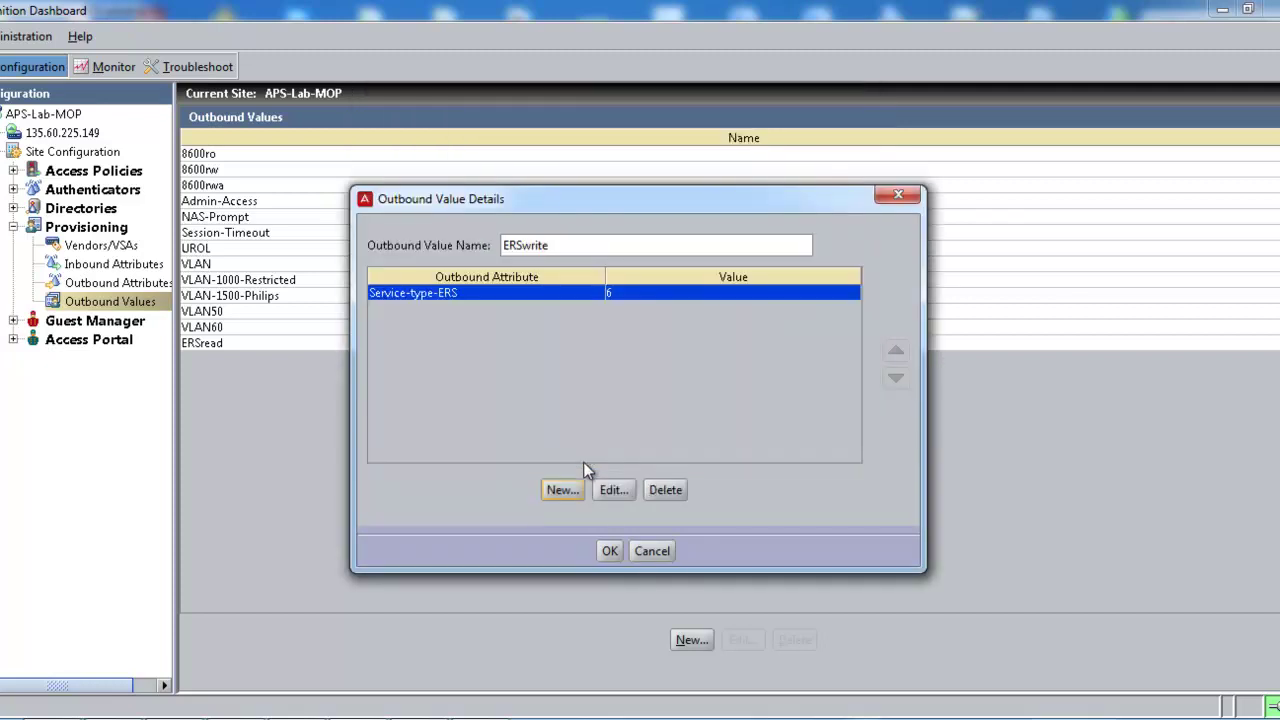
{"action": "left_click", "coordinate": [611, 549]}
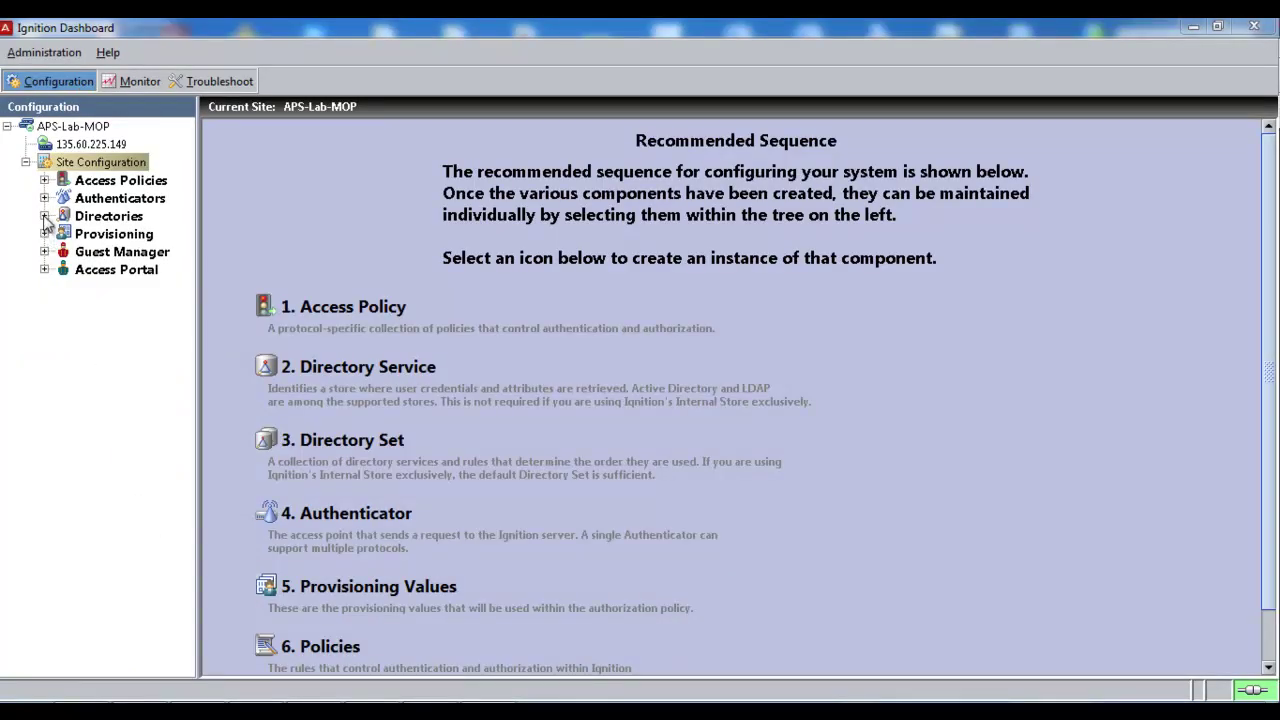
Step: Show the Internal Users list under Directories > Internal Store
{"action": "left_click", "coordinate": [44, 216]}
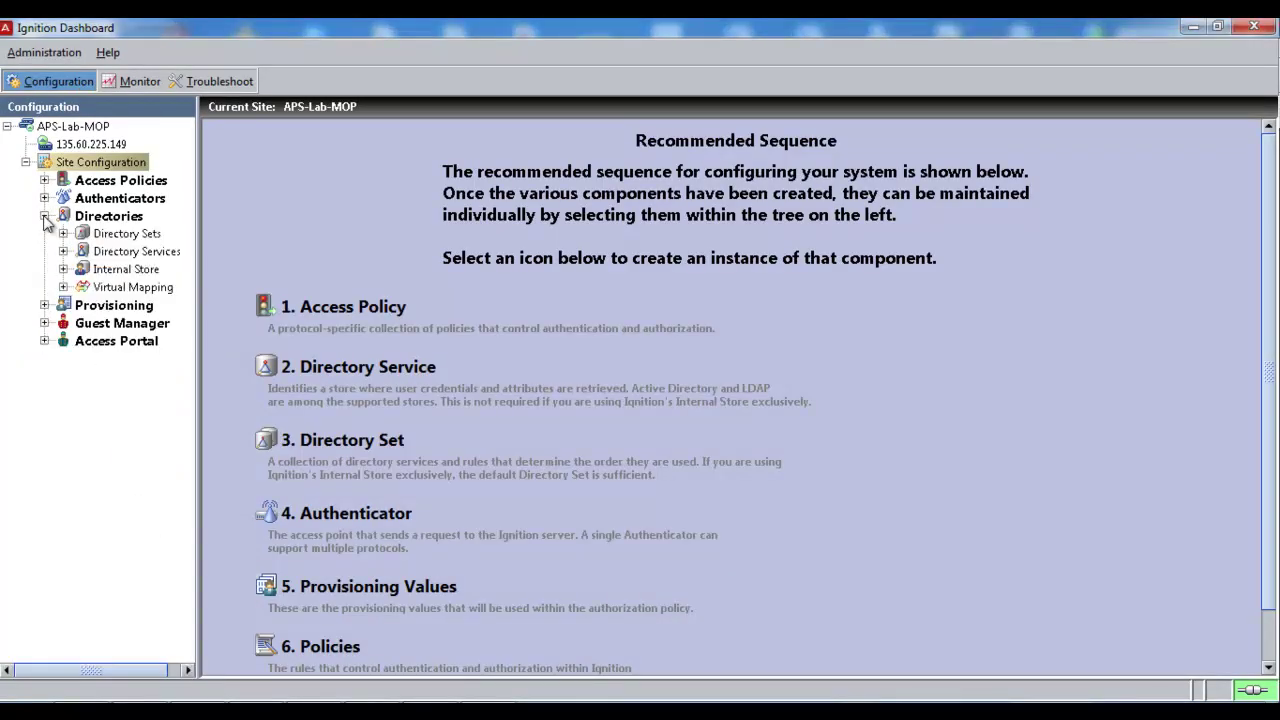
{"action": "left_click", "coordinate": [63, 269]}
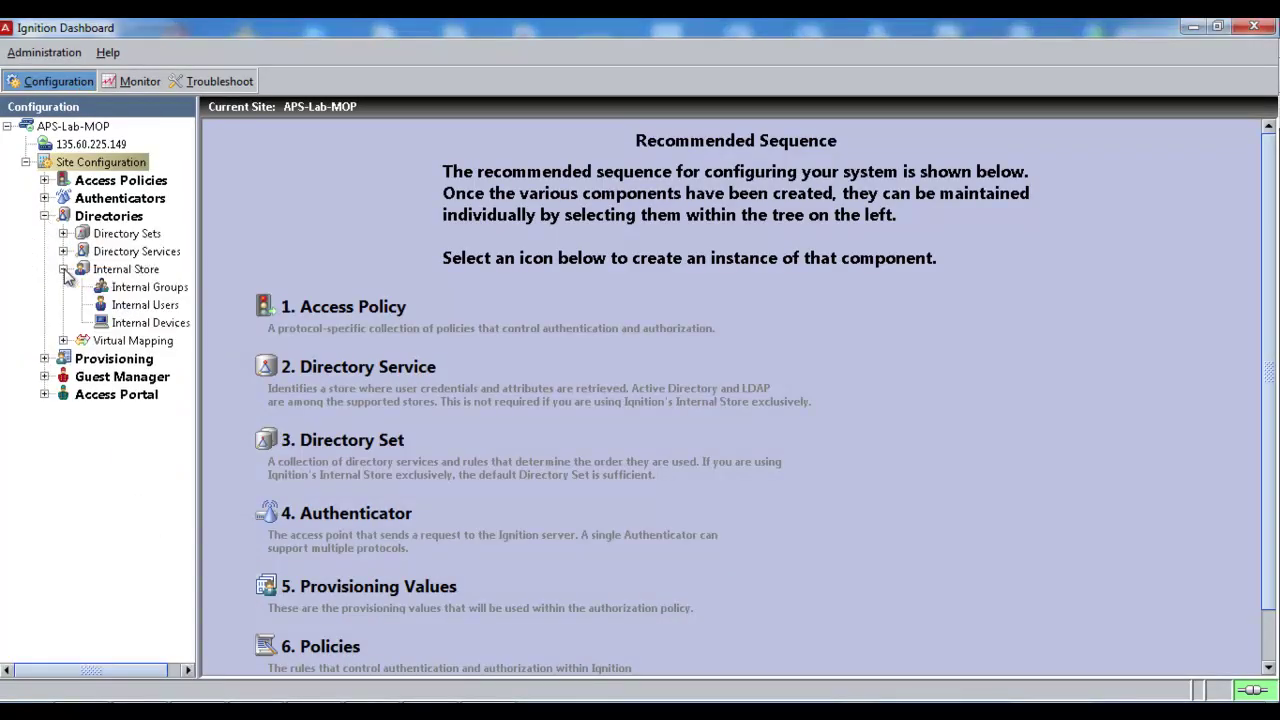
{"action": "left_click", "coordinate": [120, 305]}
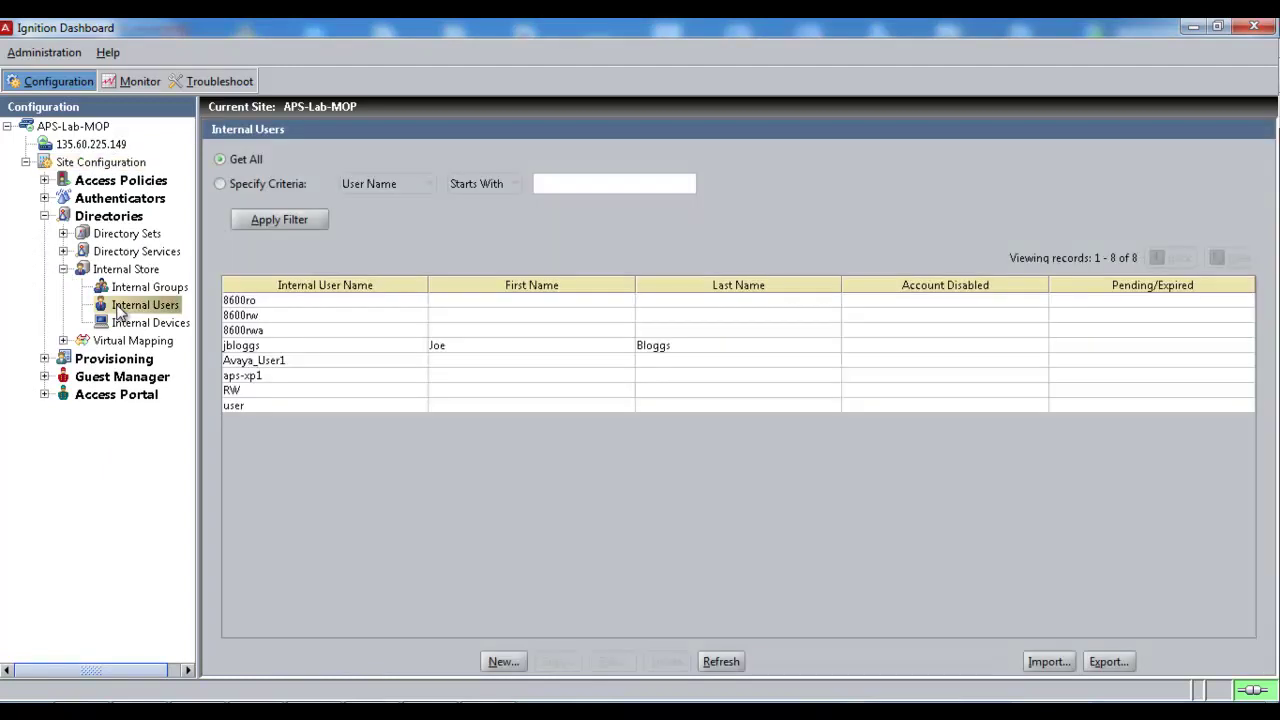
Step: Create internal user 4500ro with a password and matching confirmation
{"action": "left_click", "coordinate": [502, 662]}
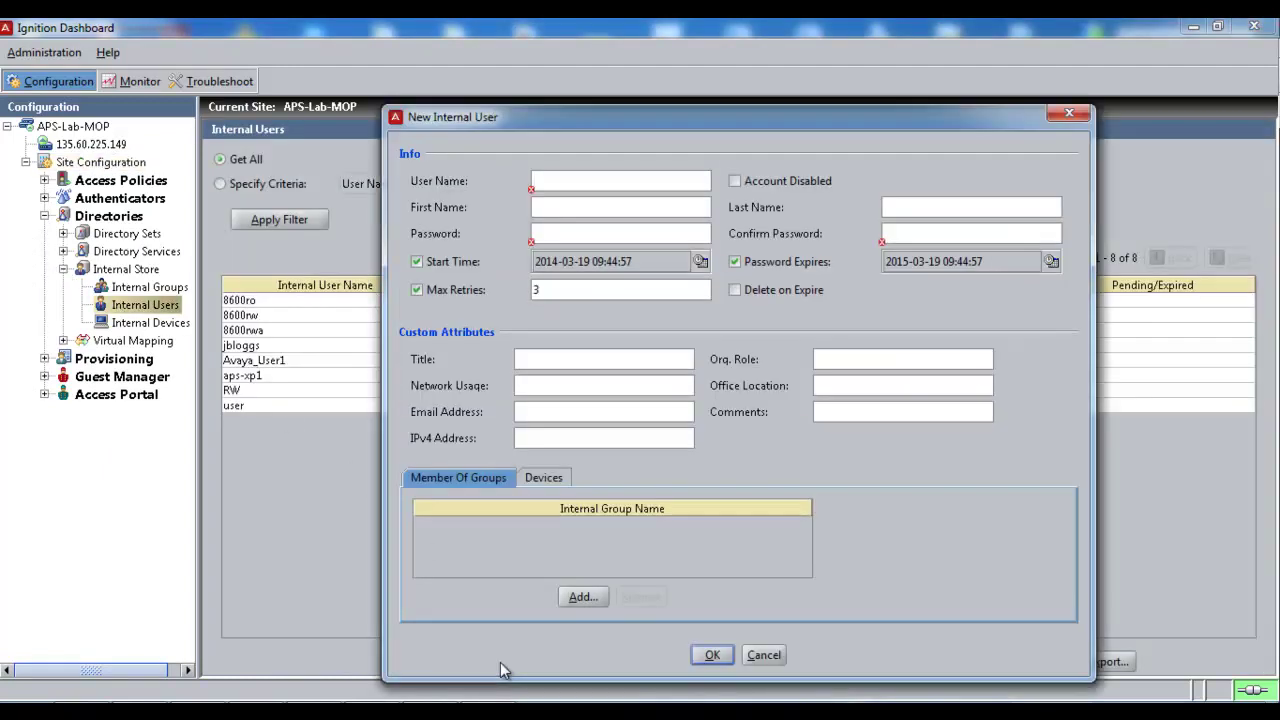
{"action": "left_click", "coordinate": [568, 181]}
{"action": "type", "text": "4500"}
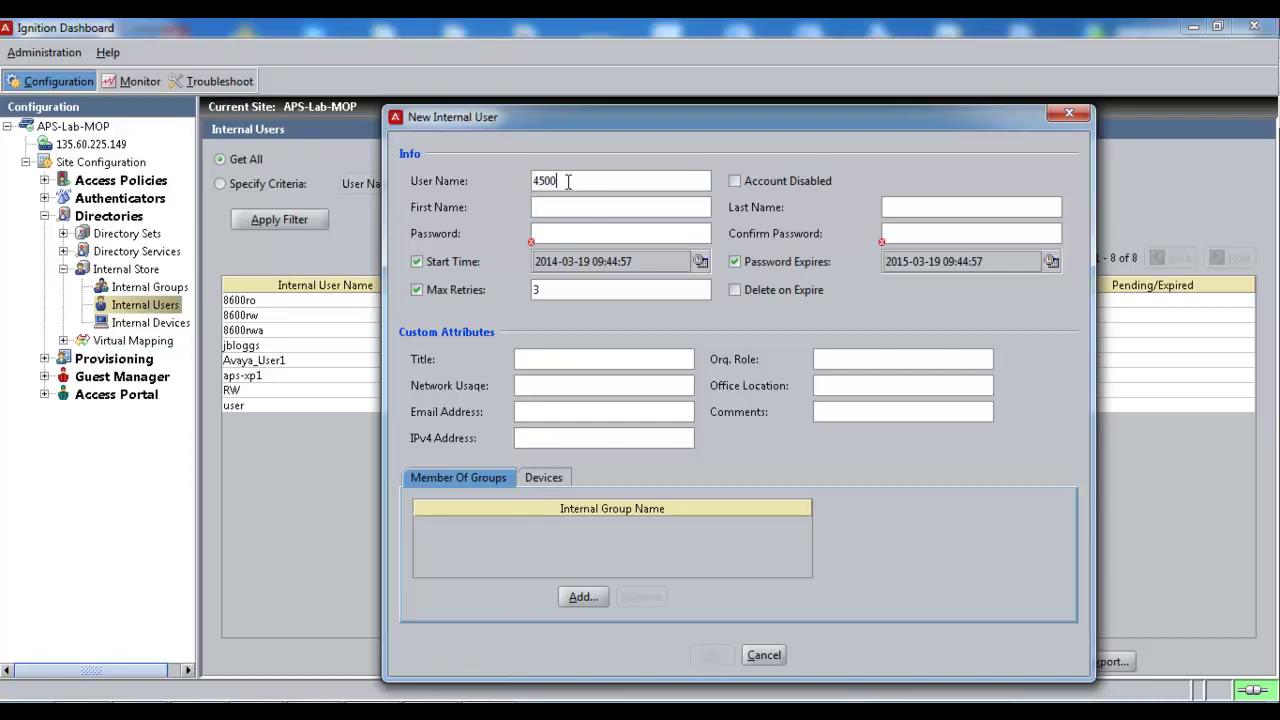
{"action": "type", "text": "ro"}
{"action": "left_click", "coordinate": [571, 232]}
{"action": "type", "text": "avay"}
{"action": "left_click", "coordinate": [930, 237]}
{"action": "type", "text": "avay"}
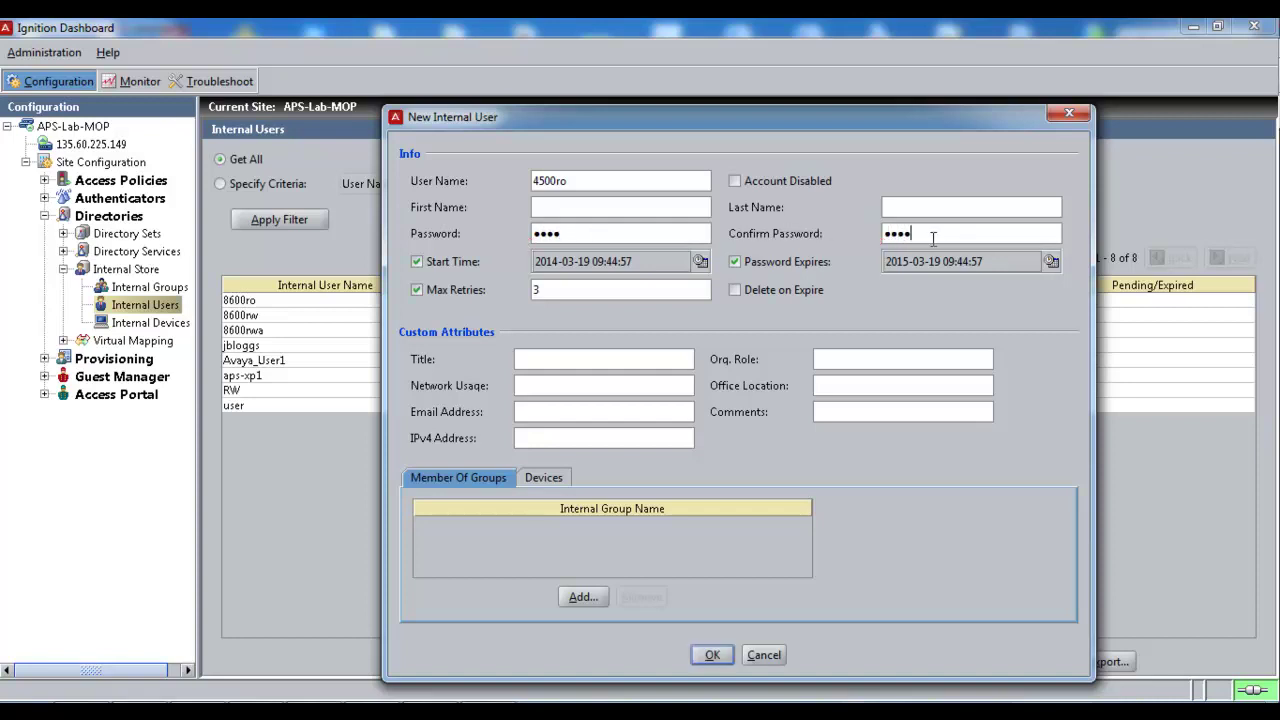
{"action": "left_click", "coordinate": [712, 655]}
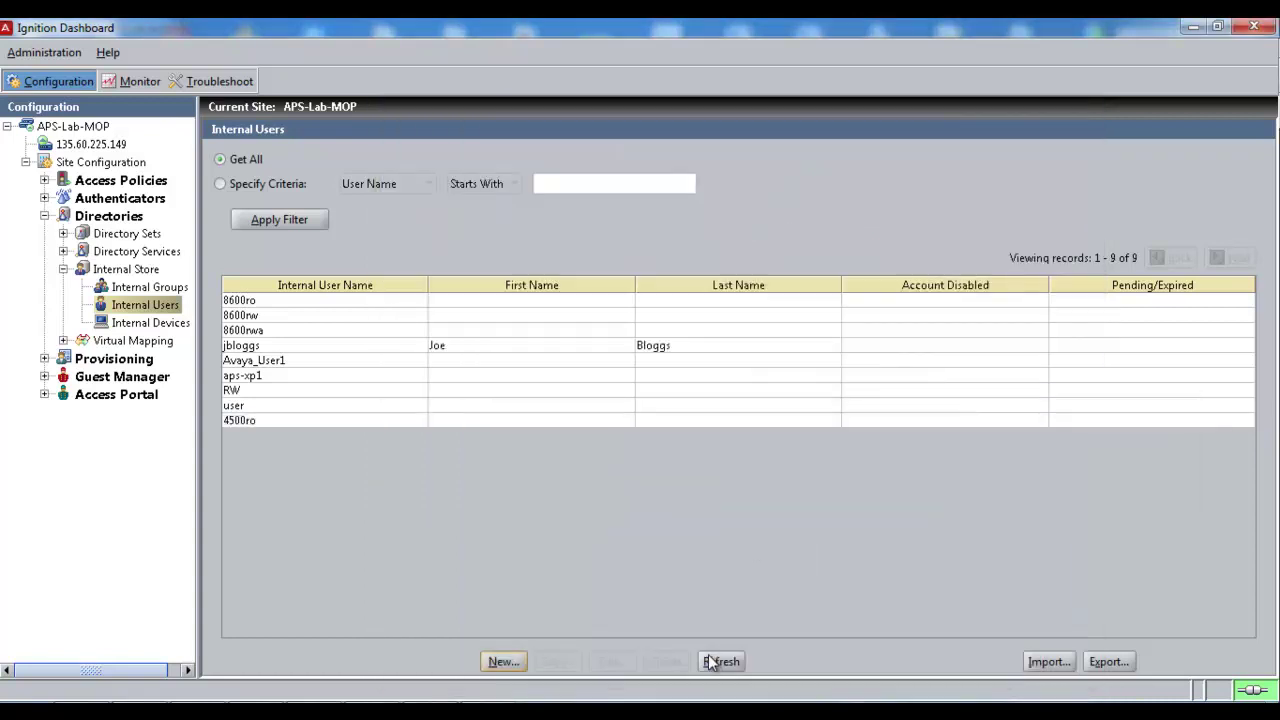
Step: Create internal user 4500rw and enter its password
{"action": "left_click", "coordinate": [502, 662]}
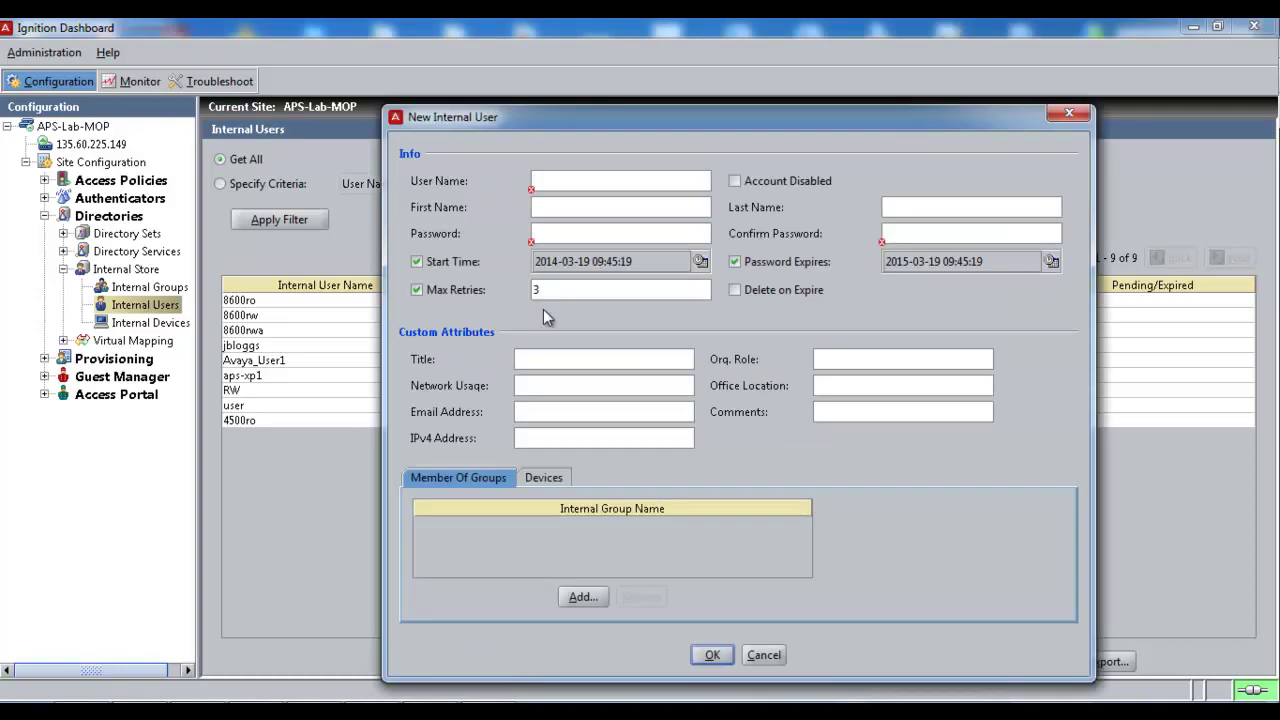
{"action": "type", "text": "4500rw"}
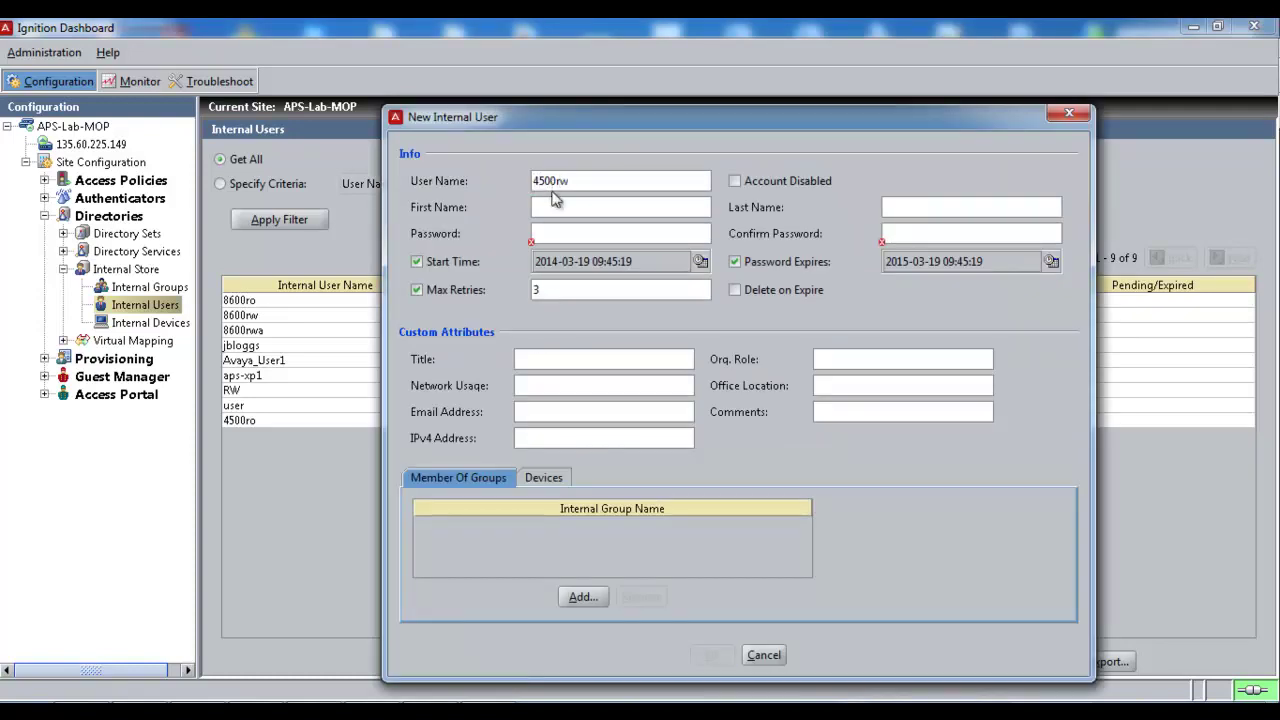
{"action": "left_click", "coordinate": [560, 234]}
{"action": "type", "text": "avayaavaya"}
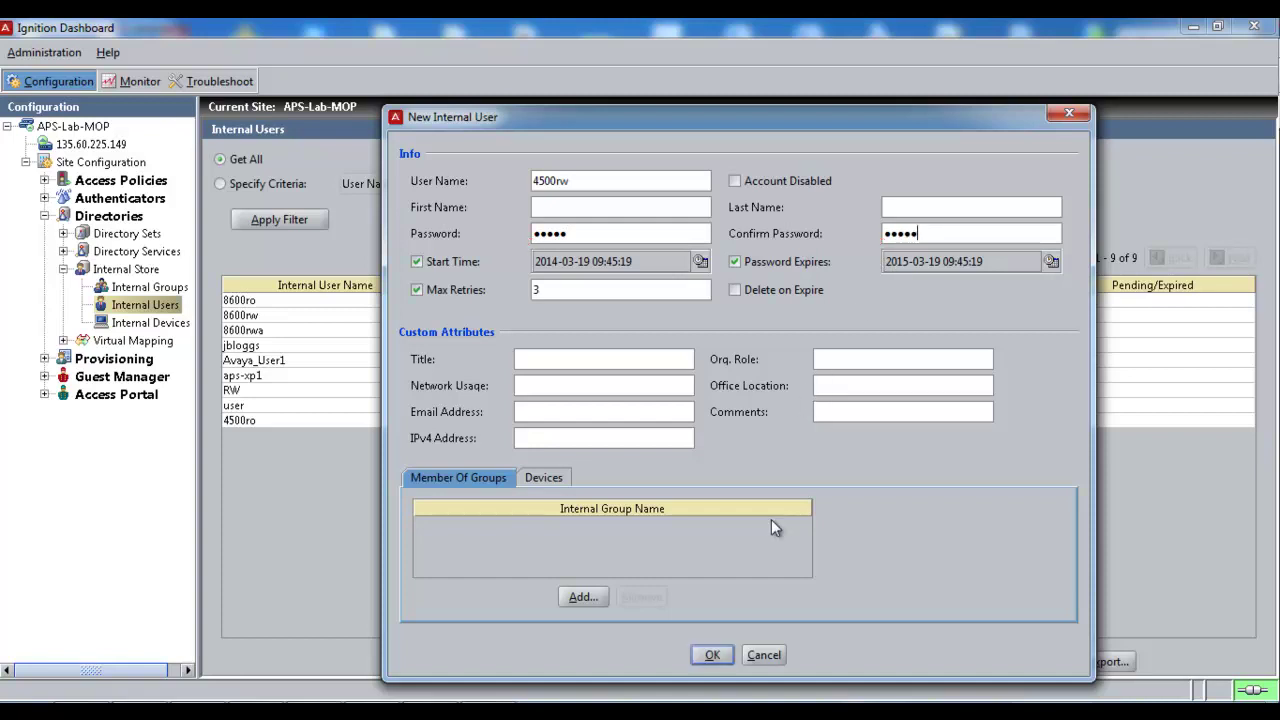
{"action": "left_click", "coordinate": [712, 656]}
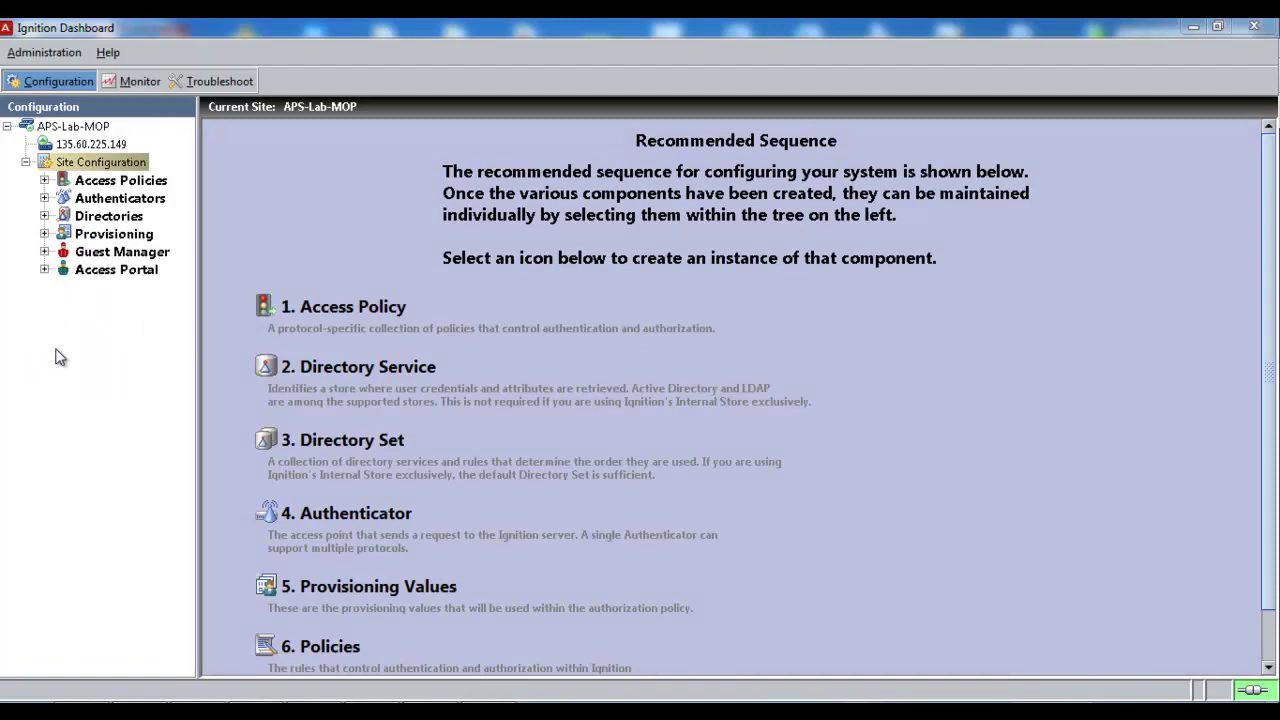
Step: Expand Access Policies and select RADIUS to list the existing policies
{"action": "left_click", "coordinate": [44, 180]}
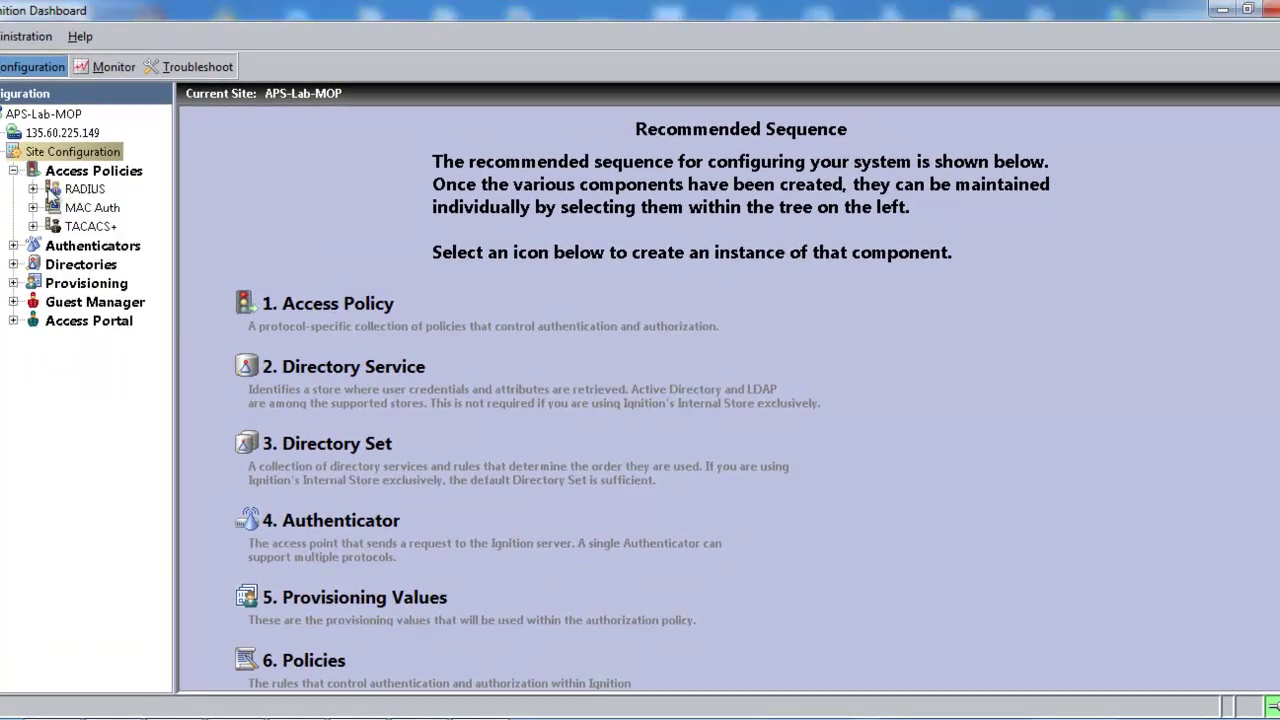
{"action": "left_click", "coordinate": [82, 190]}
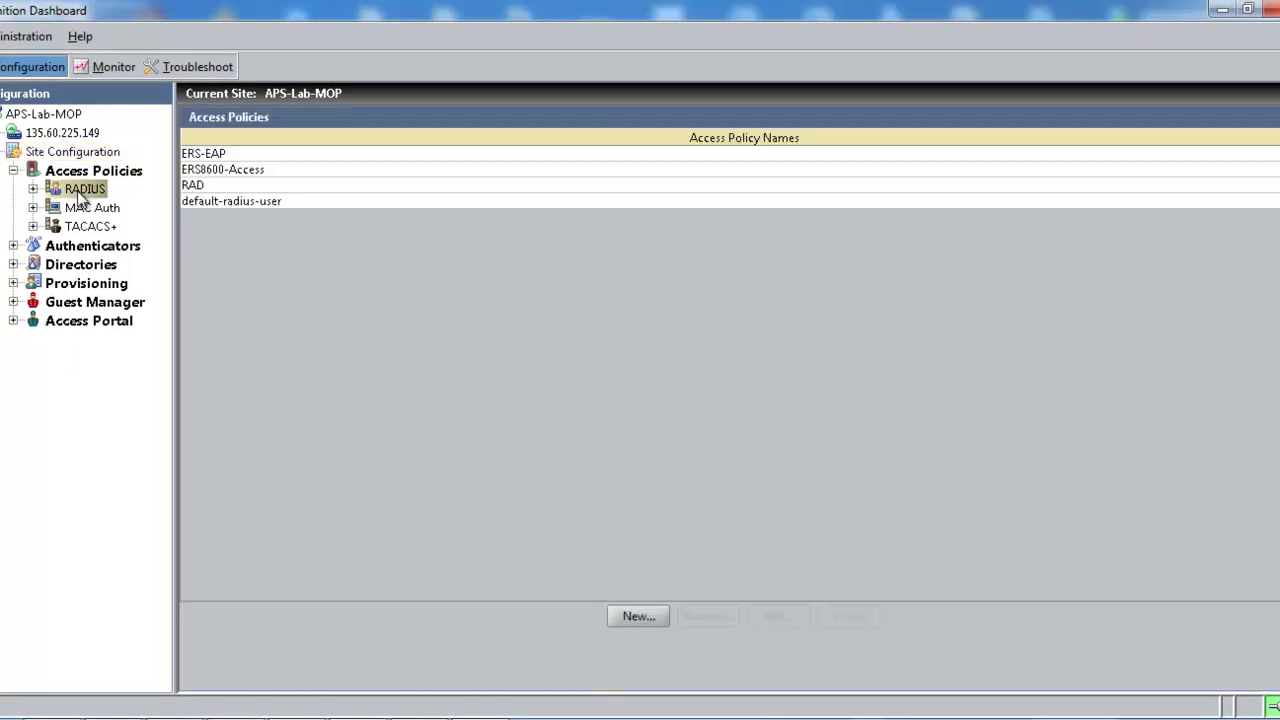
Step: Create a new RADIUS access policy named ERS-access and open its settings
{"action": "right_click", "coordinate": [78, 192]}
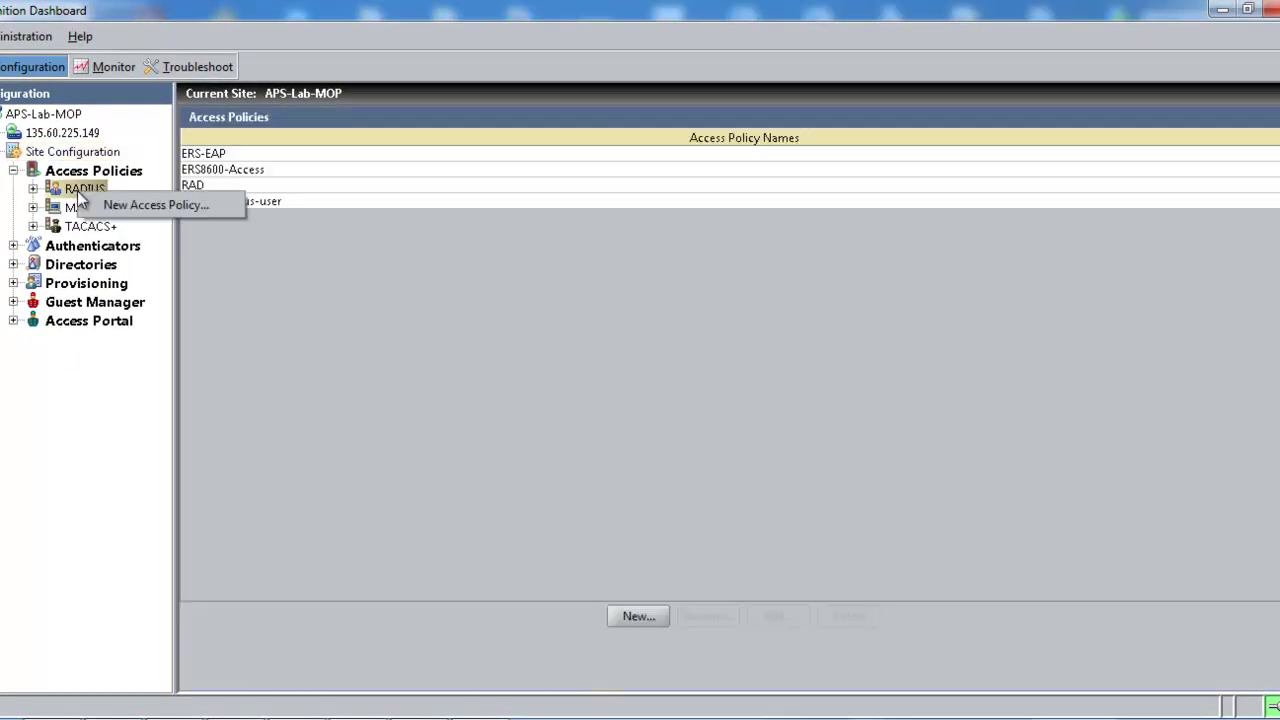
{"action": "left_click", "coordinate": [126, 211]}
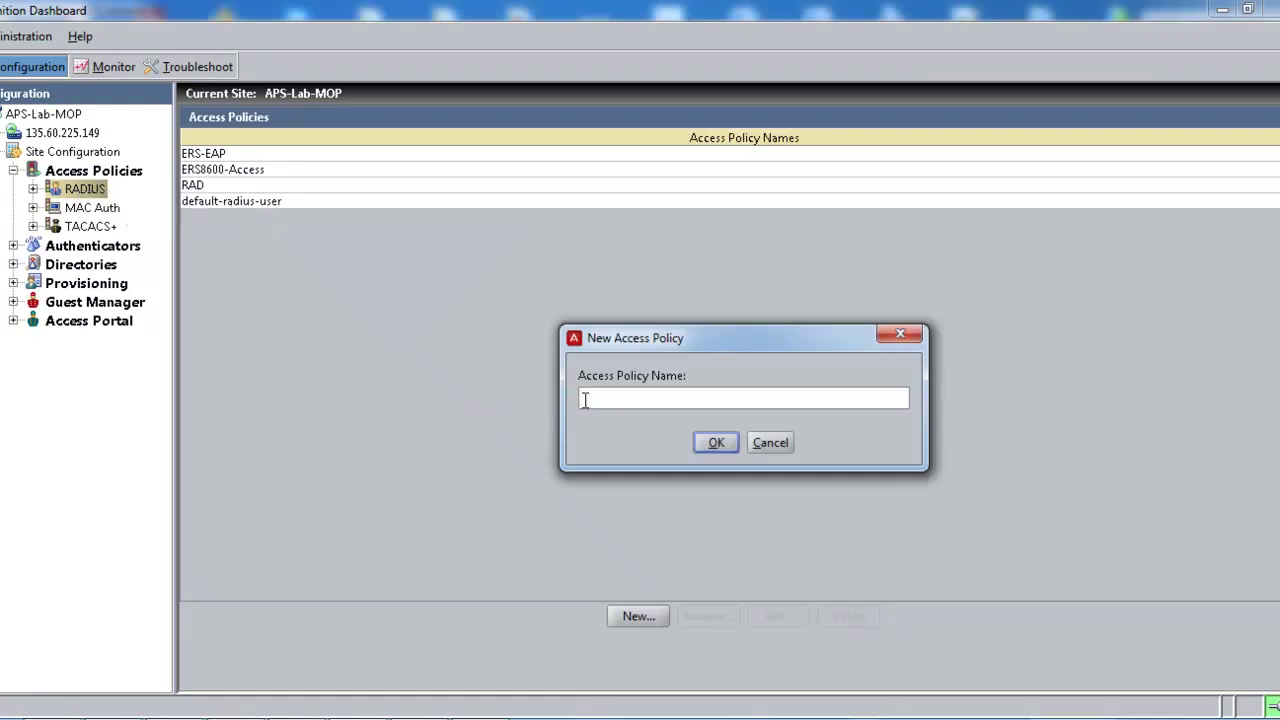
{"action": "type", "text": "ERS-access"}
{"action": "left_click", "coordinate": [719, 442]}
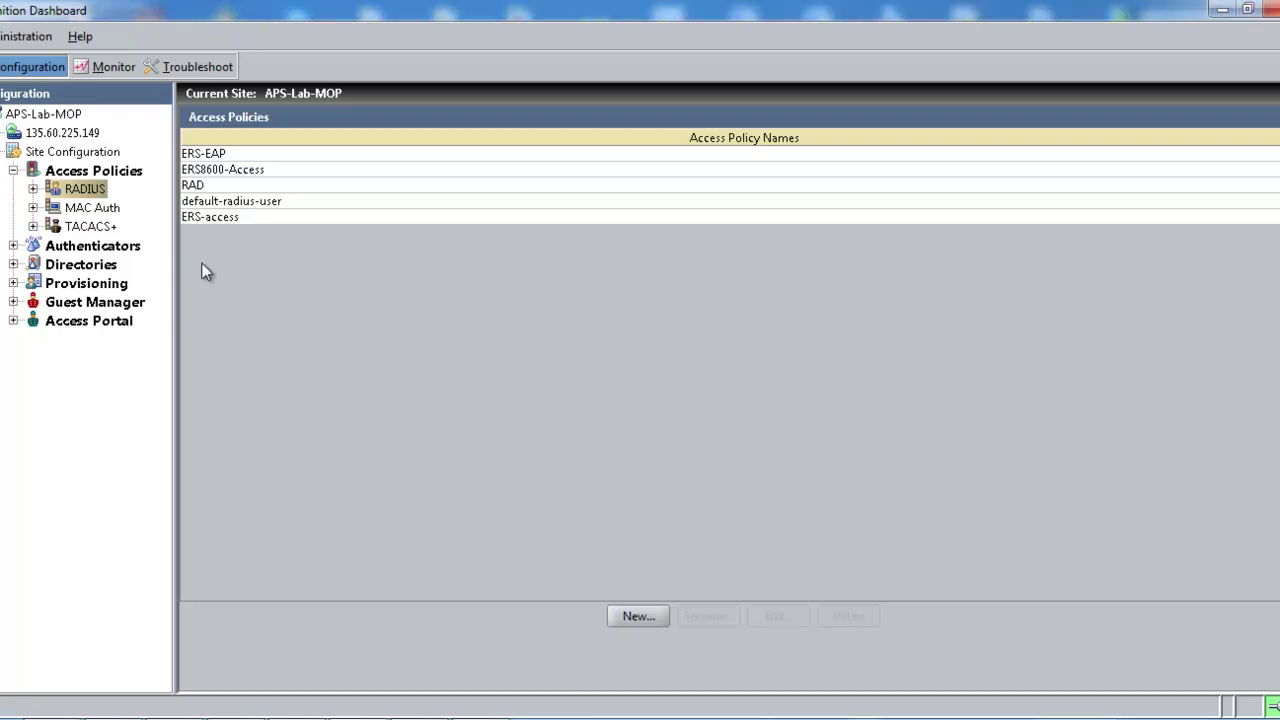
{"action": "left_click", "coordinate": [33, 188]}
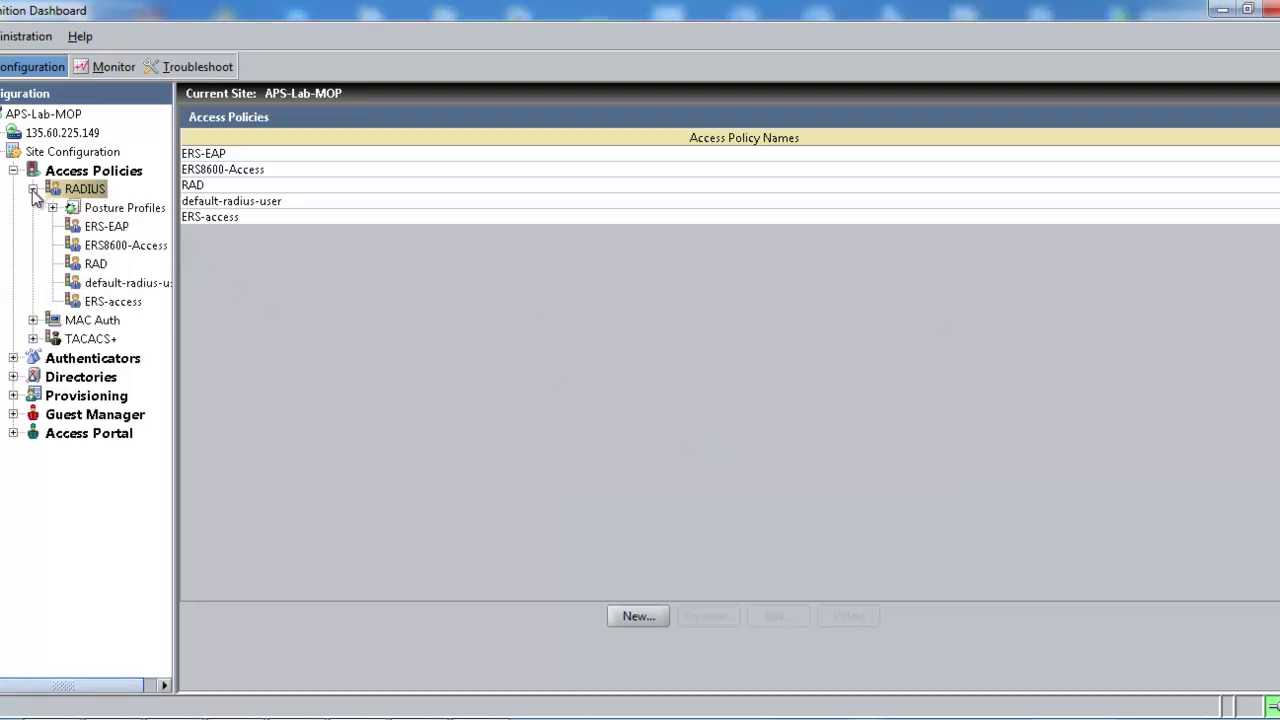
{"action": "left_click", "coordinate": [92, 301]}
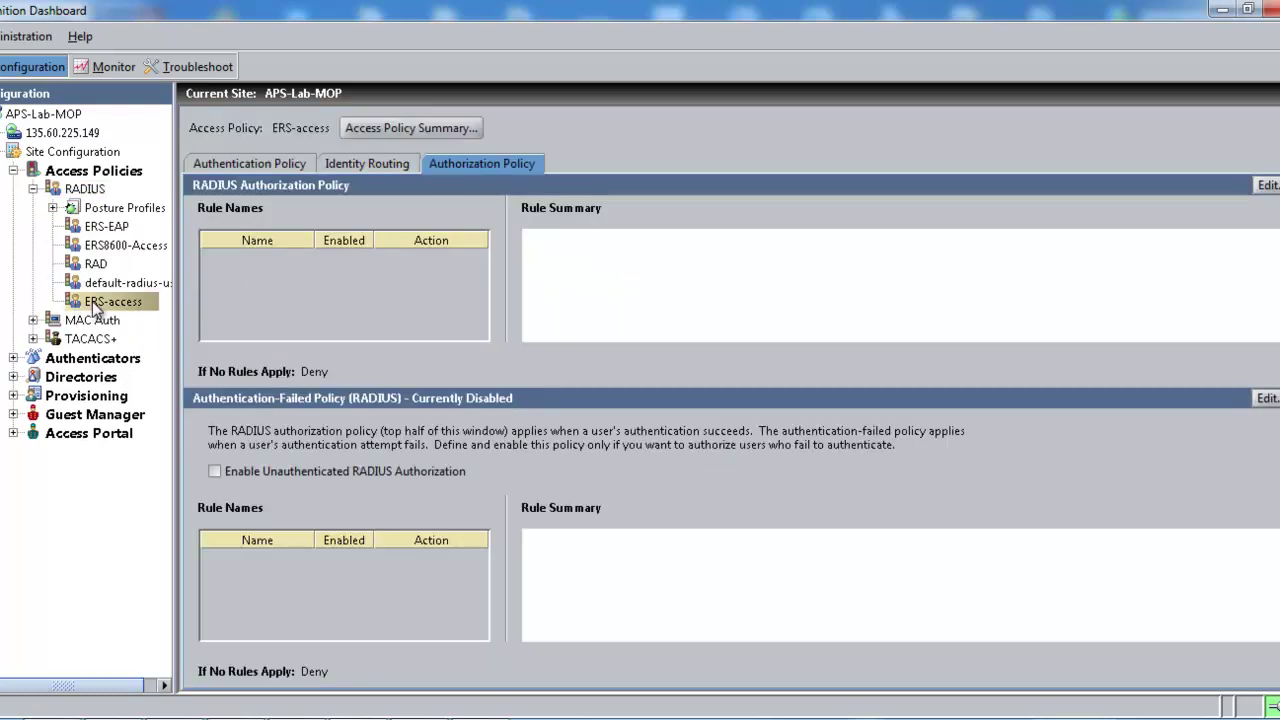
Step: Allow PAP (no outer tunnel) as the ERS-access authentication protocol
{"action": "left_click", "coordinate": [215, 164]}
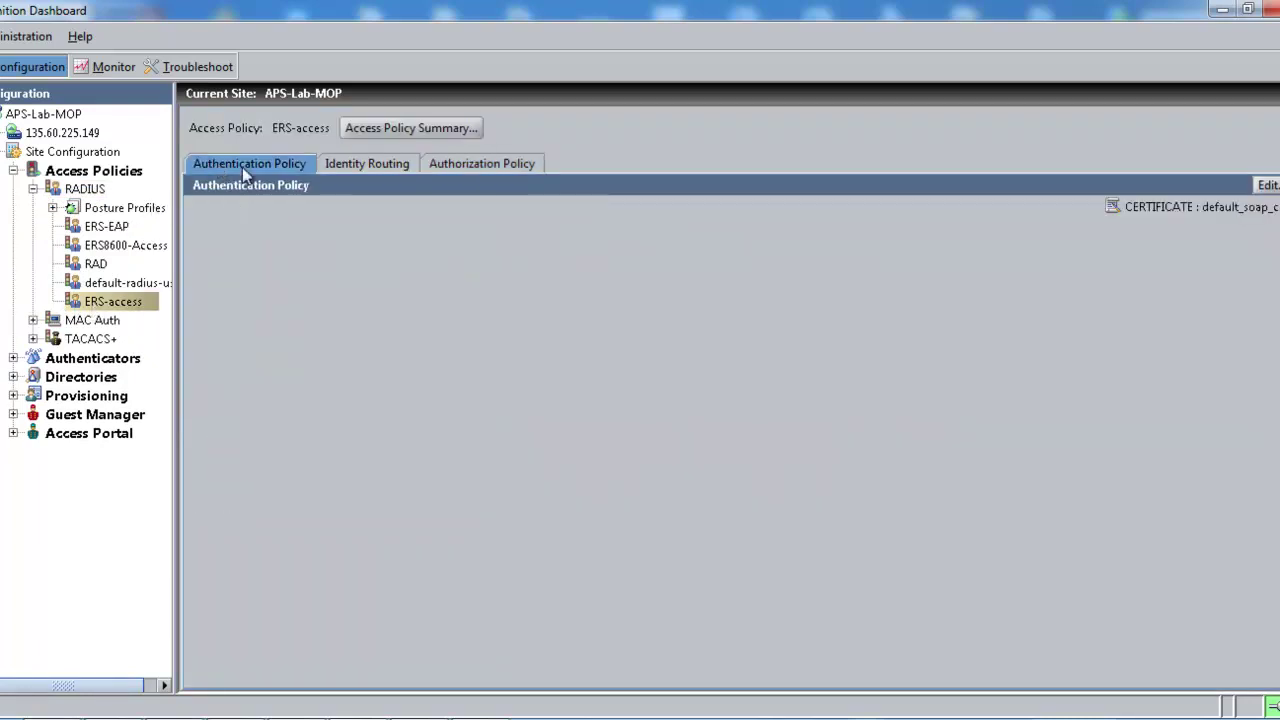
{"action": "left_click", "coordinate": [1266, 185]}
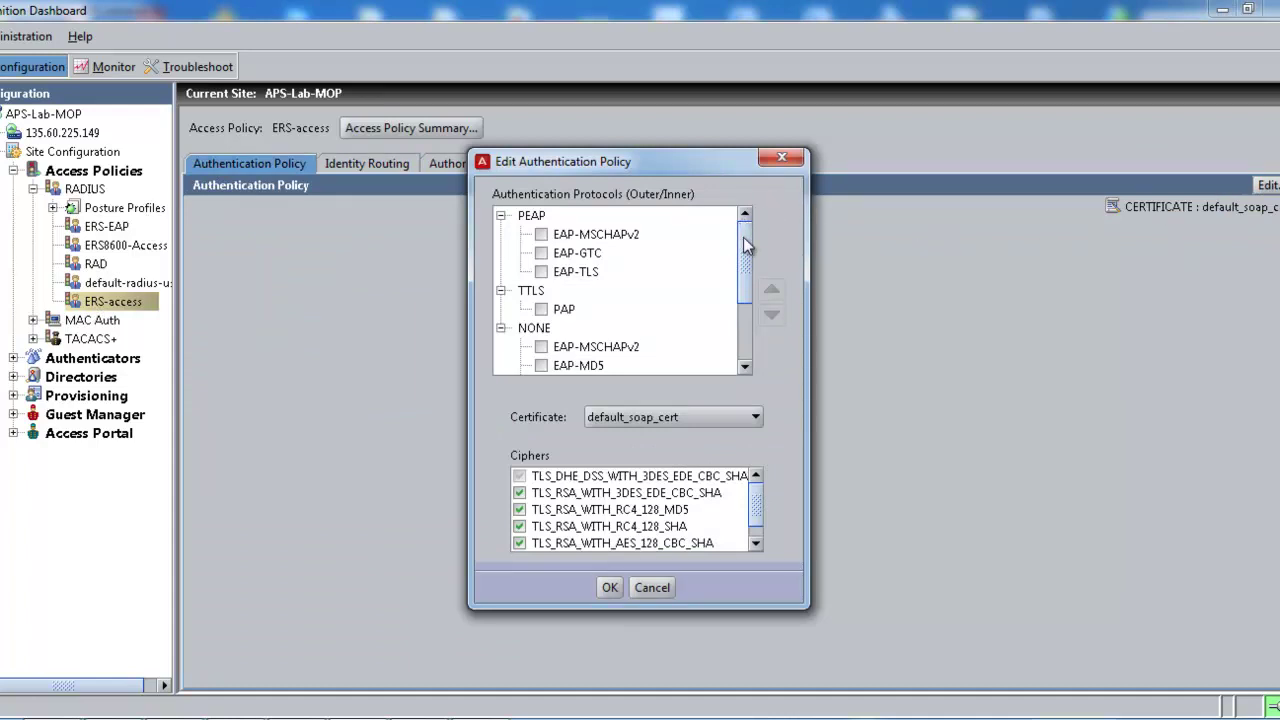
{"action": "left_click_drag", "start_coordinate": [745, 246], "coordinate": [748, 308]}
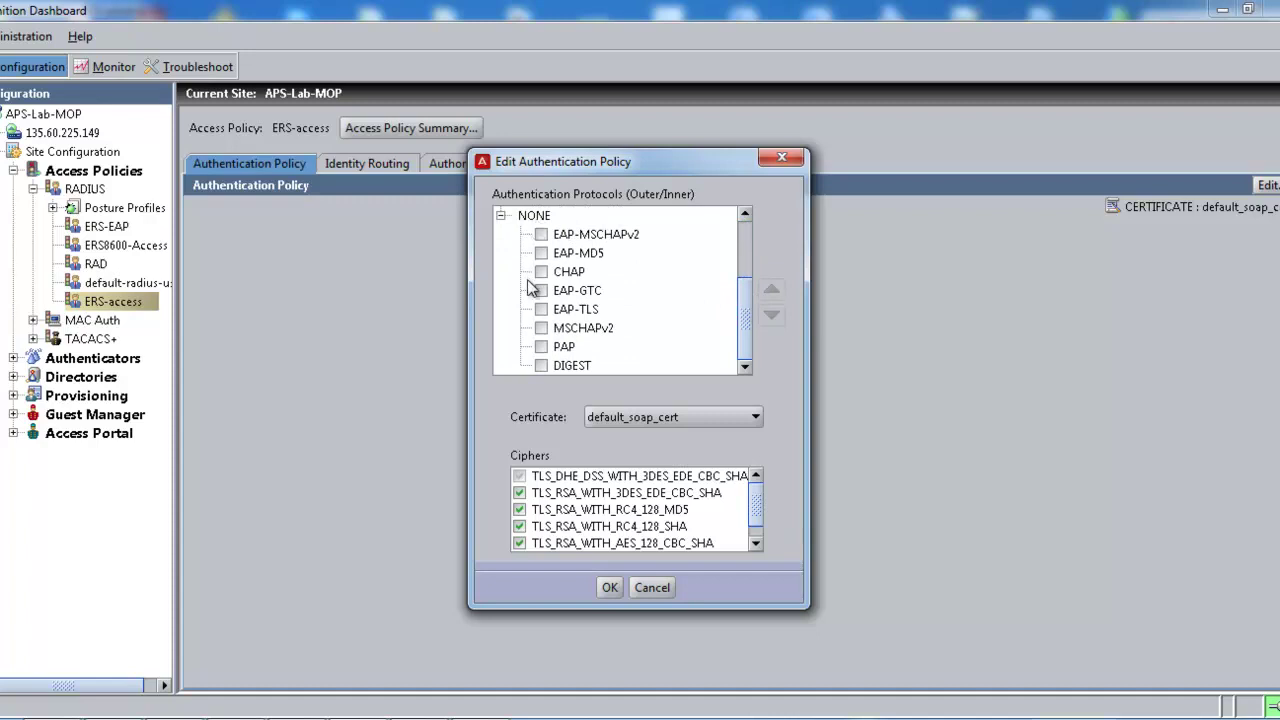
{"action": "left_click", "coordinate": [540, 346]}
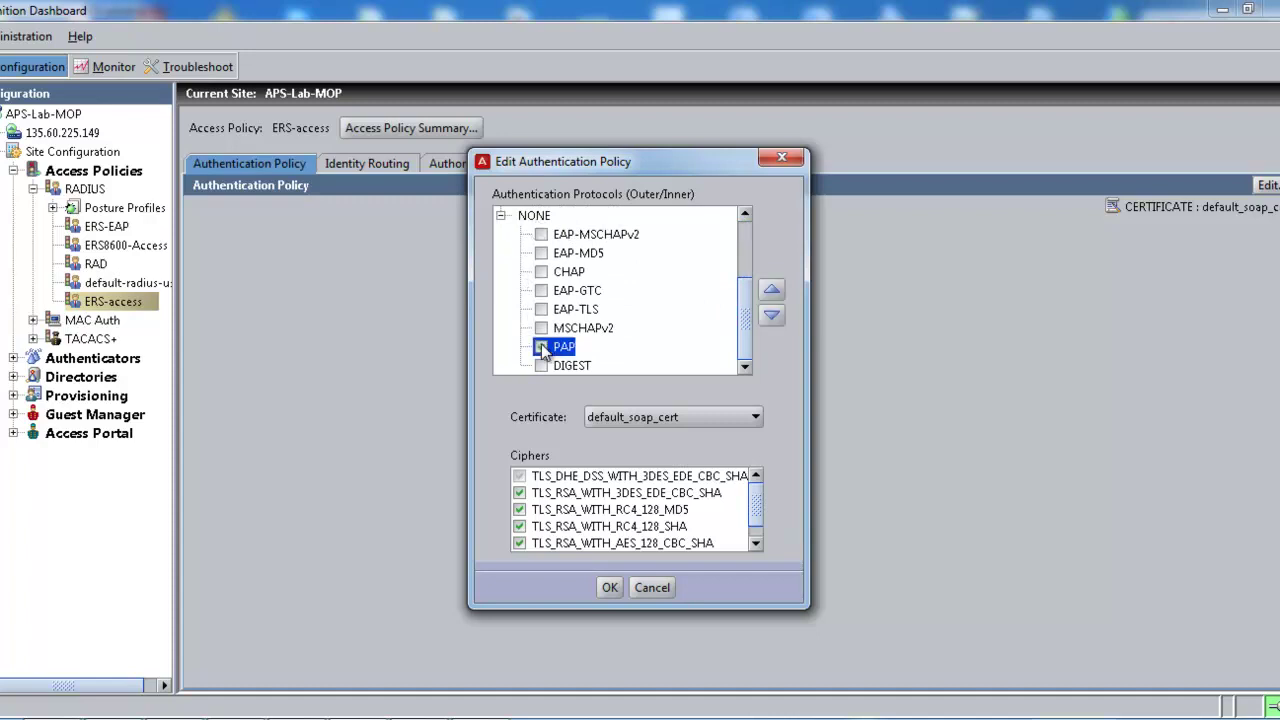
{"action": "left_click", "coordinate": [607, 588]}
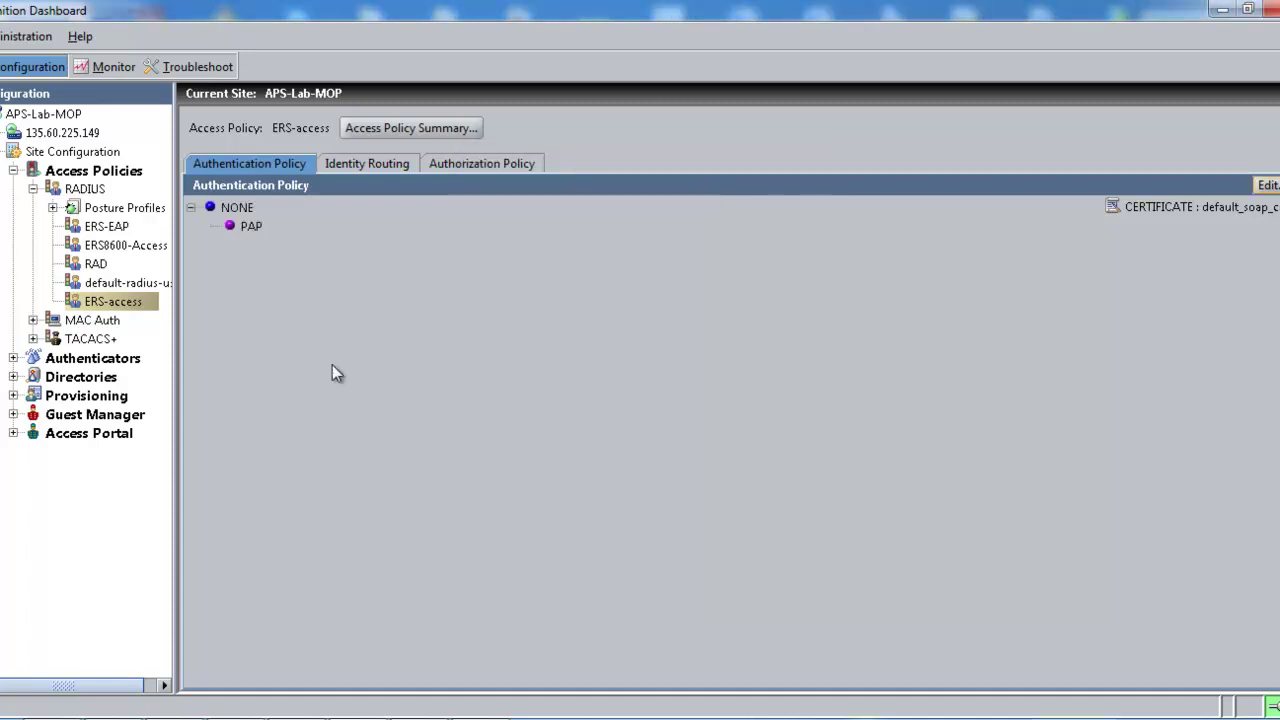
Step: Enable 'default set' as the default directory set in identity routing
{"action": "left_click", "coordinate": [357, 169]}
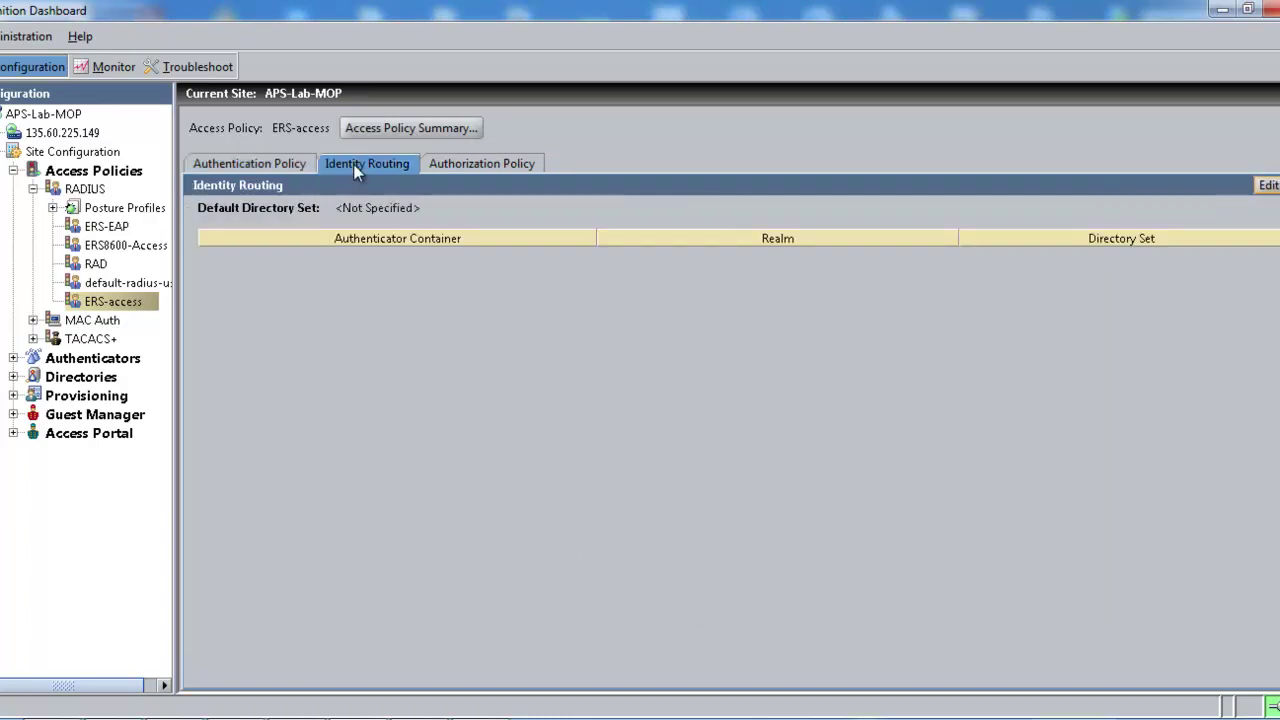
{"action": "left_click", "coordinate": [1267, 186]}
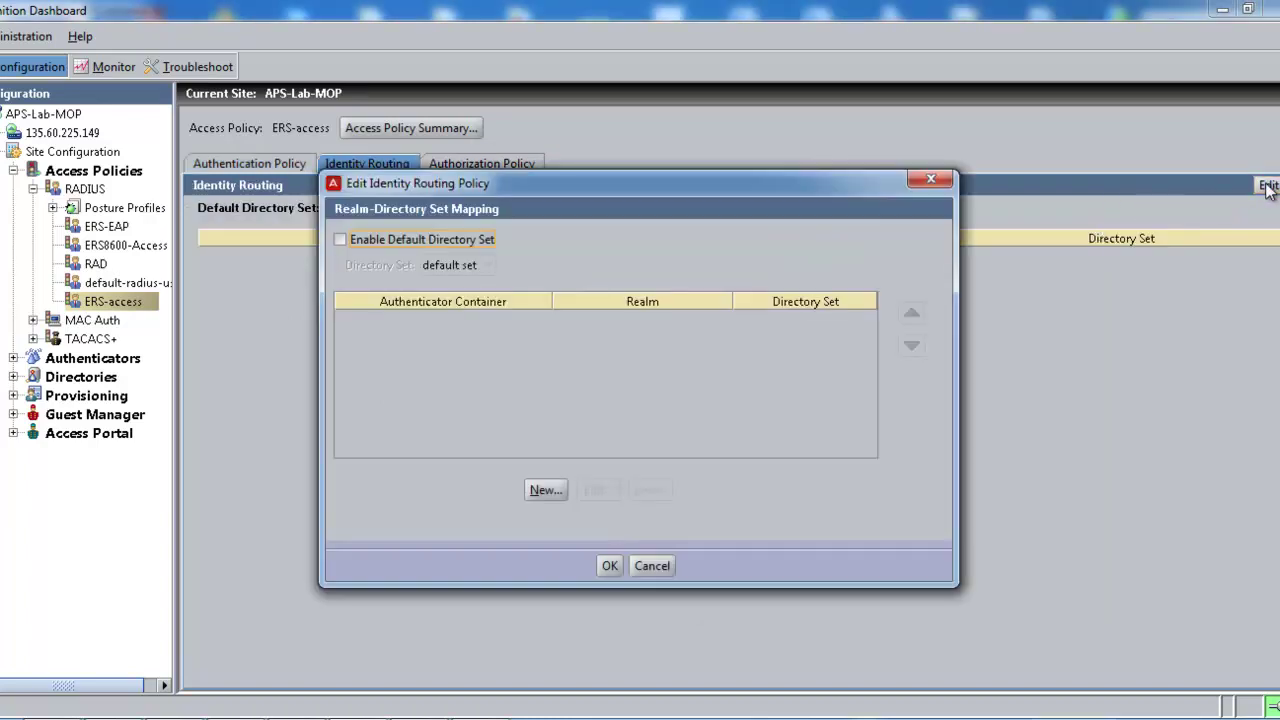
{"action": "left_click", "coordinate": [341, 240]}
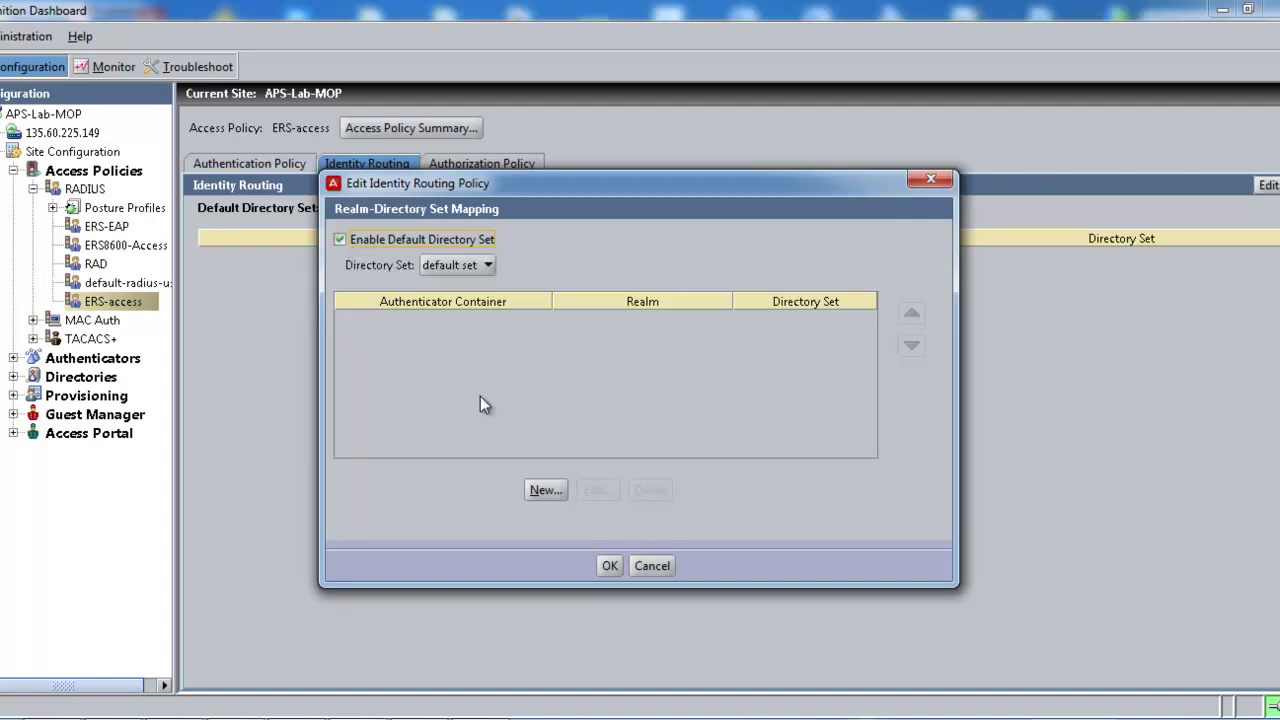
{"action": "left_click", "coordinate": [608, 566]}
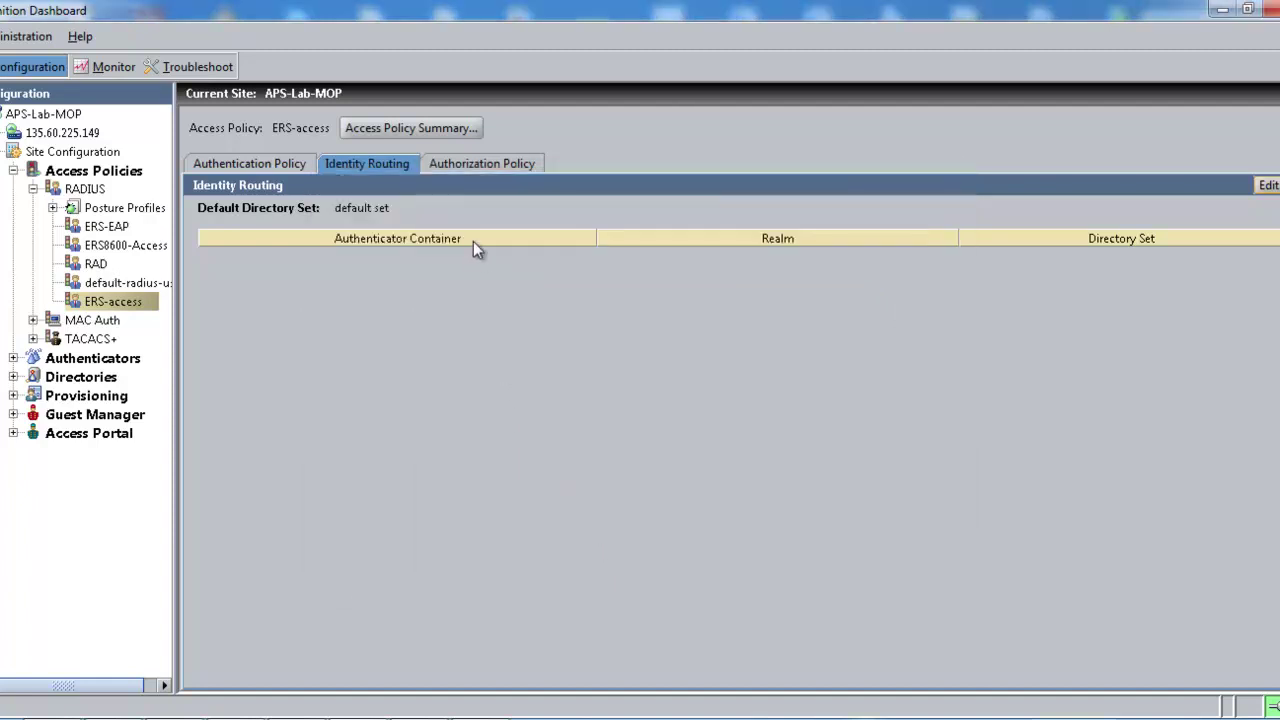
{"action": "left_click", "coordinate": [463, 170]}
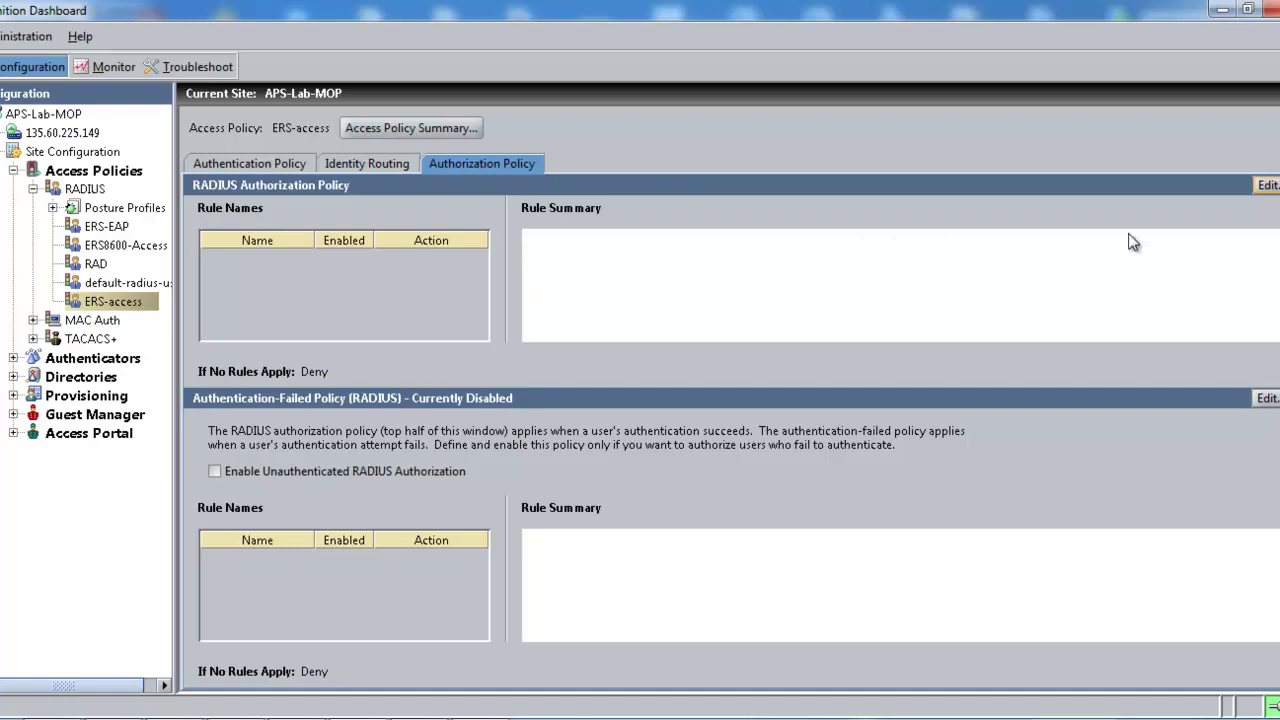
Step: Add authorization rule read-only with constraint User.user-id = 4500ro
{"action": "left_click", "coordinate": [1266, 186]}
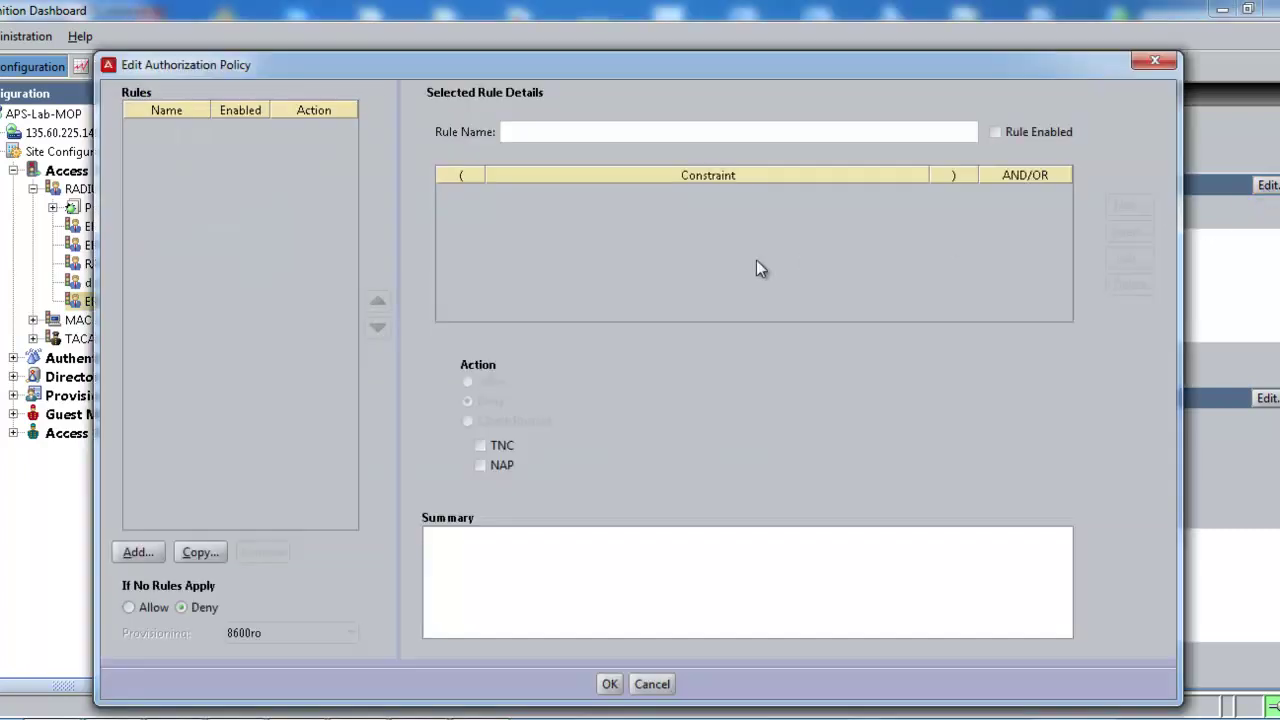
{"action": "left_click", "coordinate": [136, 551]}
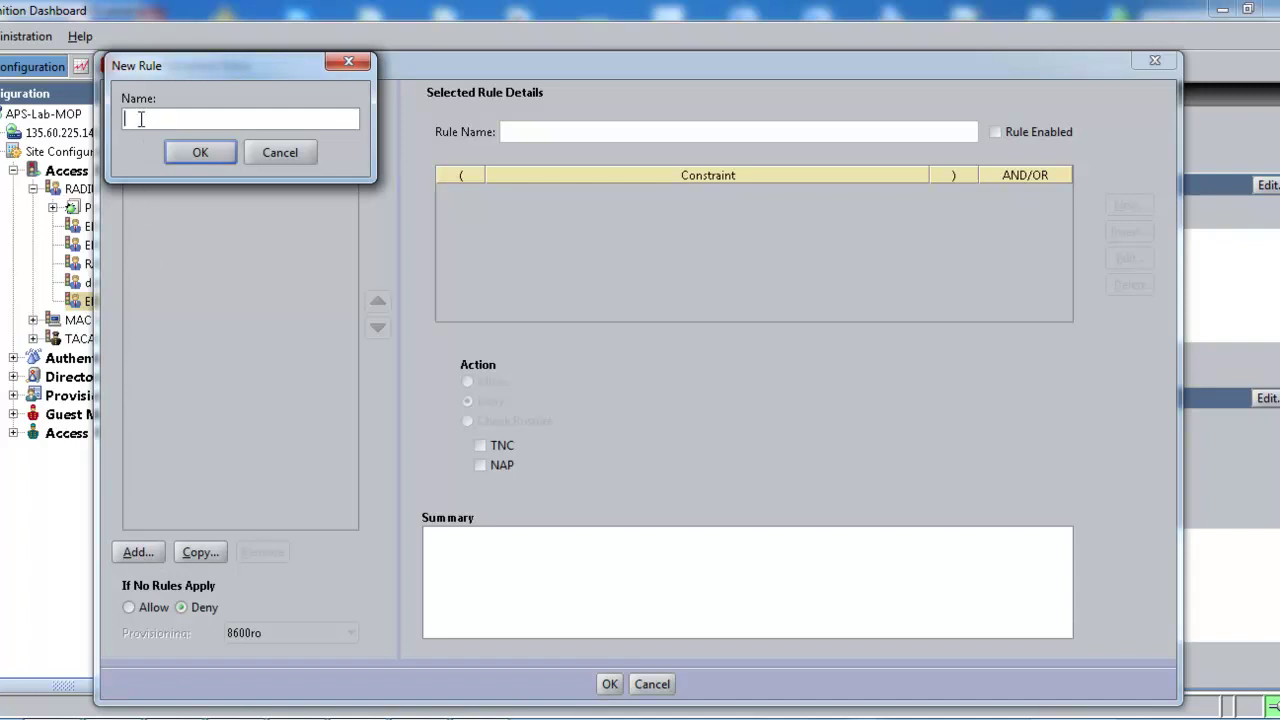
{"action": "type", "text": "read-only"}
{"action": "left_click", "coordinate": [173, 151]}
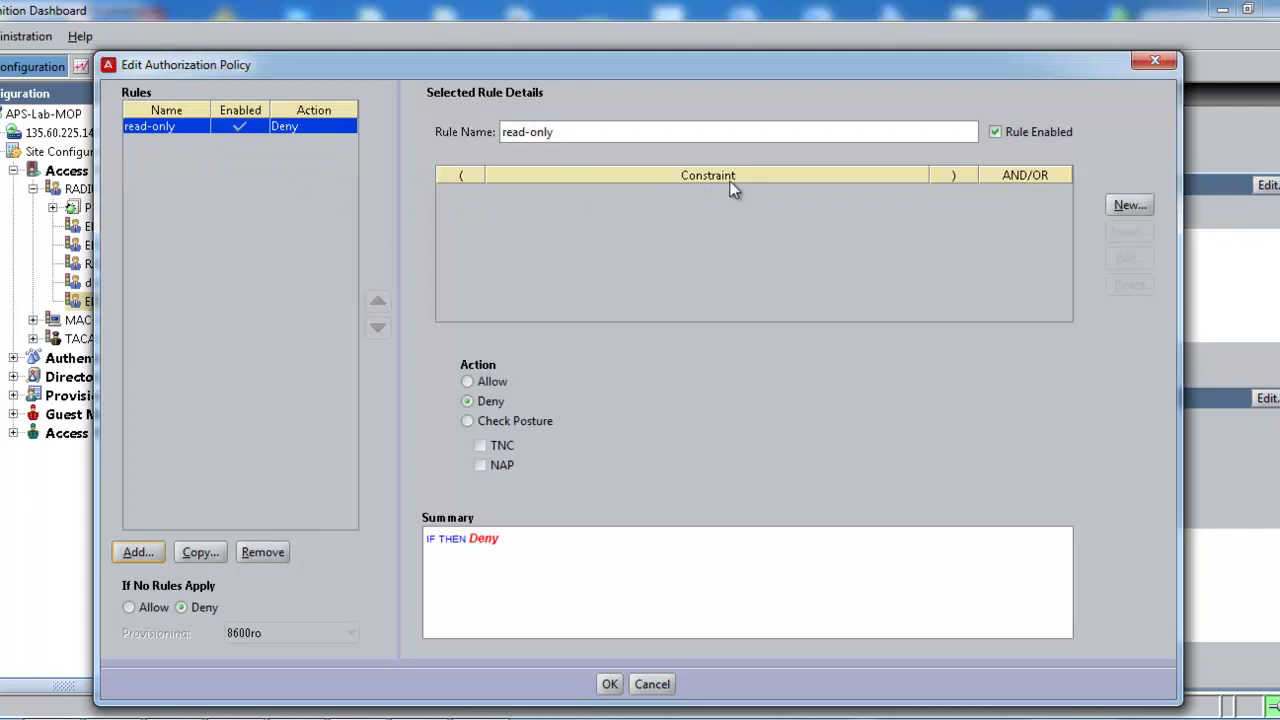
{"action": "left_click", "coordinate": [1128, 206]}
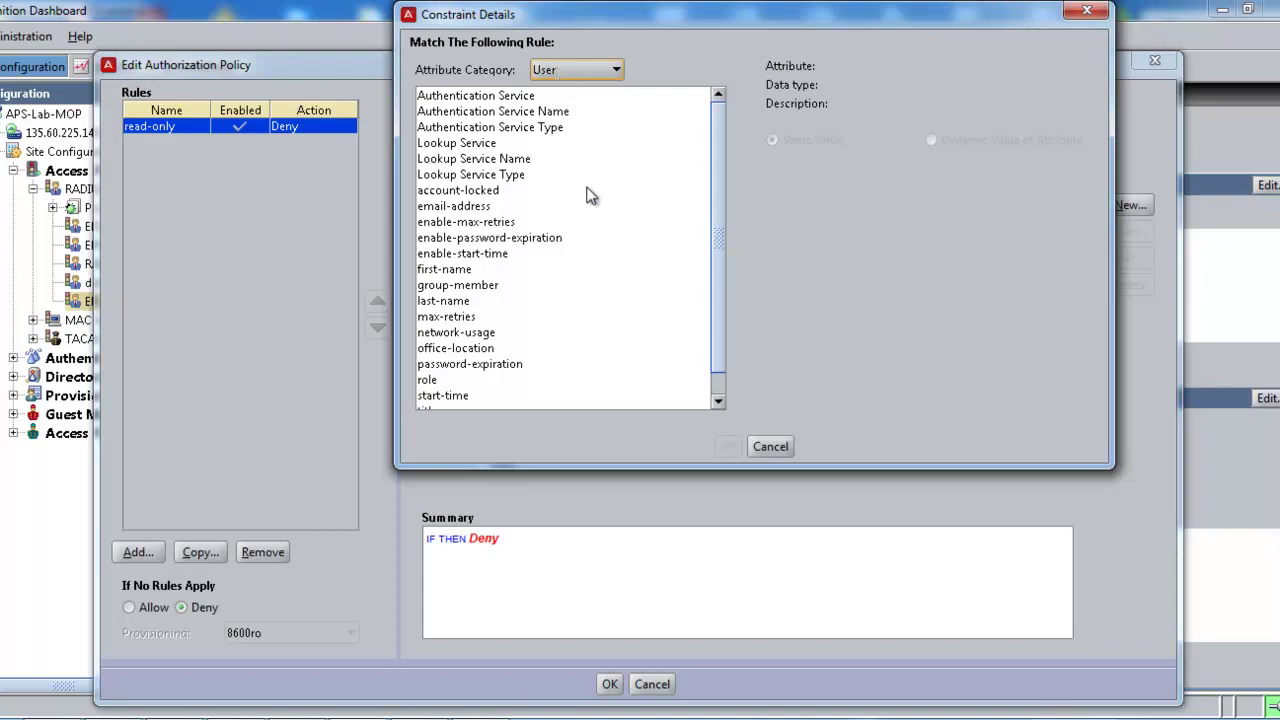
{"action": "left_click_drag", "start_coordinate": [717, 265], "coordinate": [717, 300]}
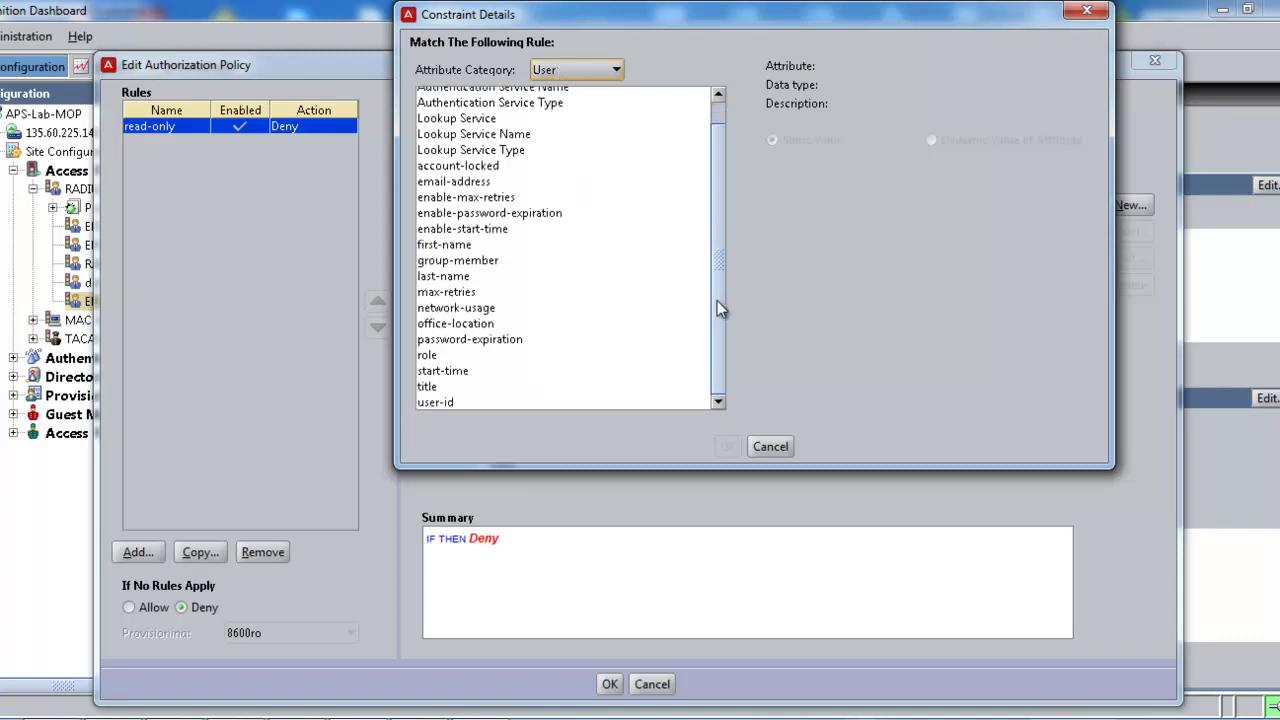
{"action": "left_click", "coordinate": [437, 404]}
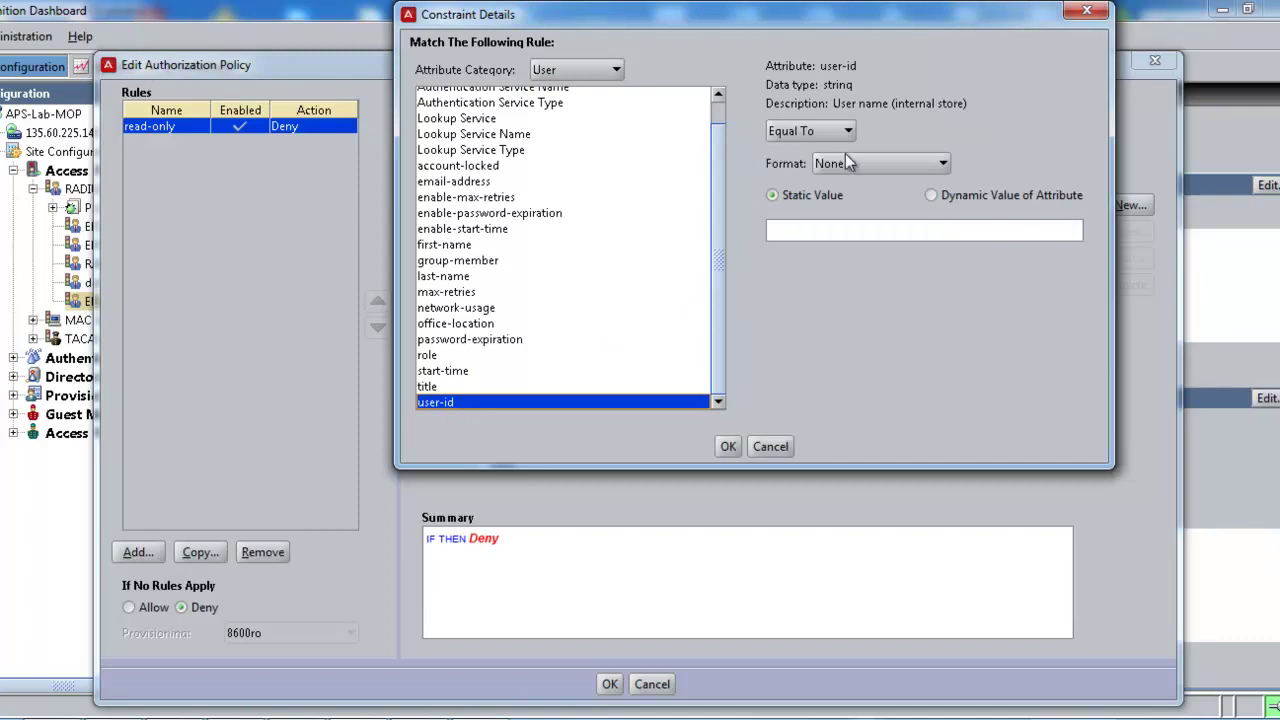
{"action": "left_click", "coordinate": [798, 229]}
{"action": "type", "text": "4500ro"}
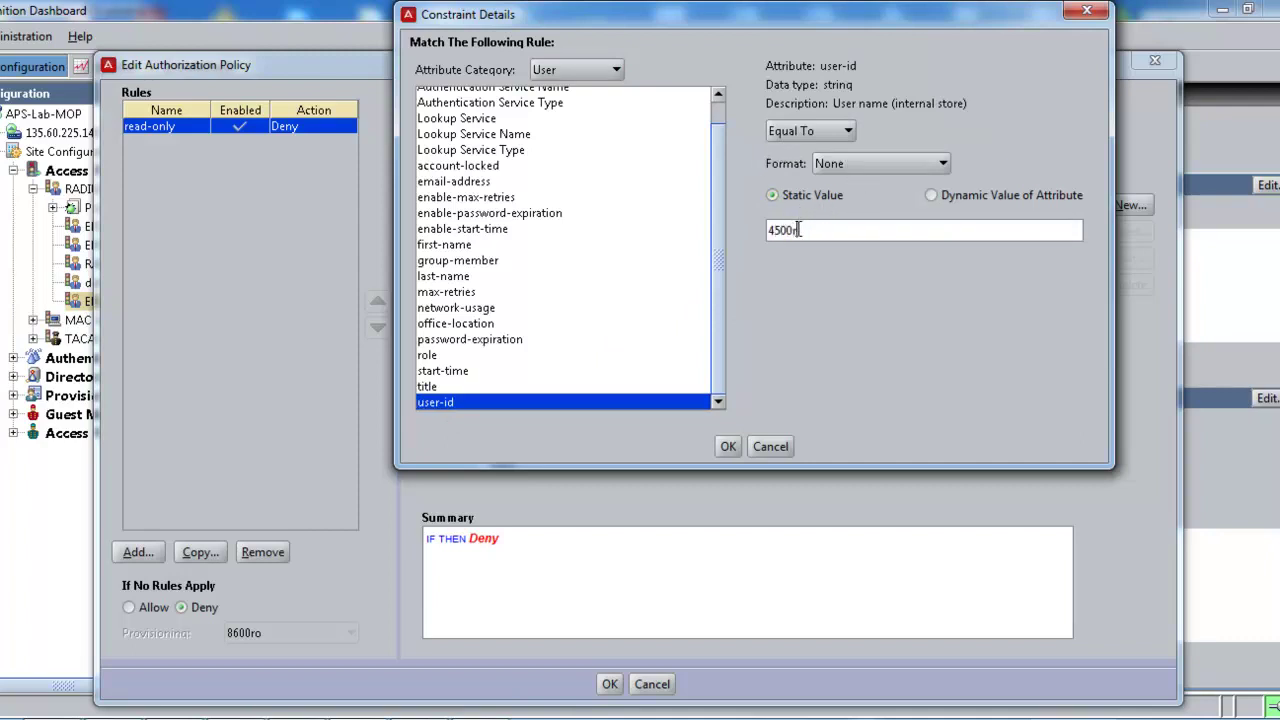
{"action": "left_click", "coordinate": [728, 446]}
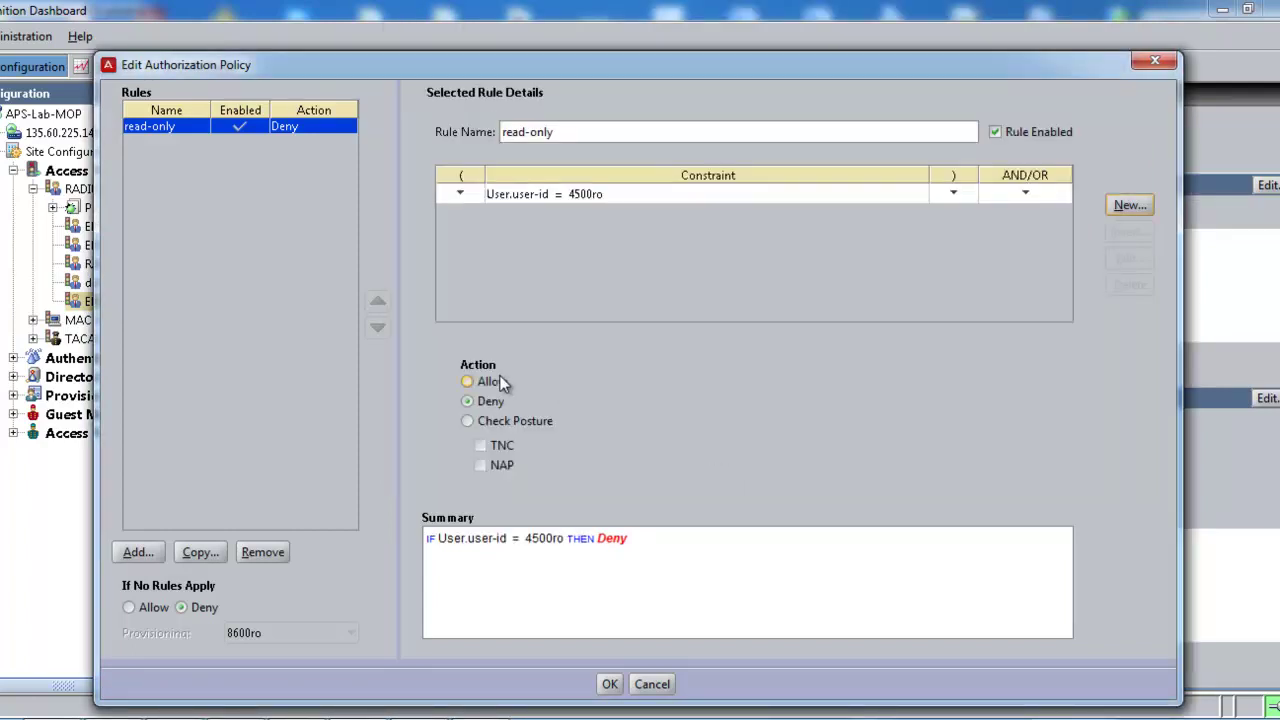
Step: Set the read-only rule to Allow and provision it with ERSread
{"action": "left_click", "coordinate": [468, 381]}
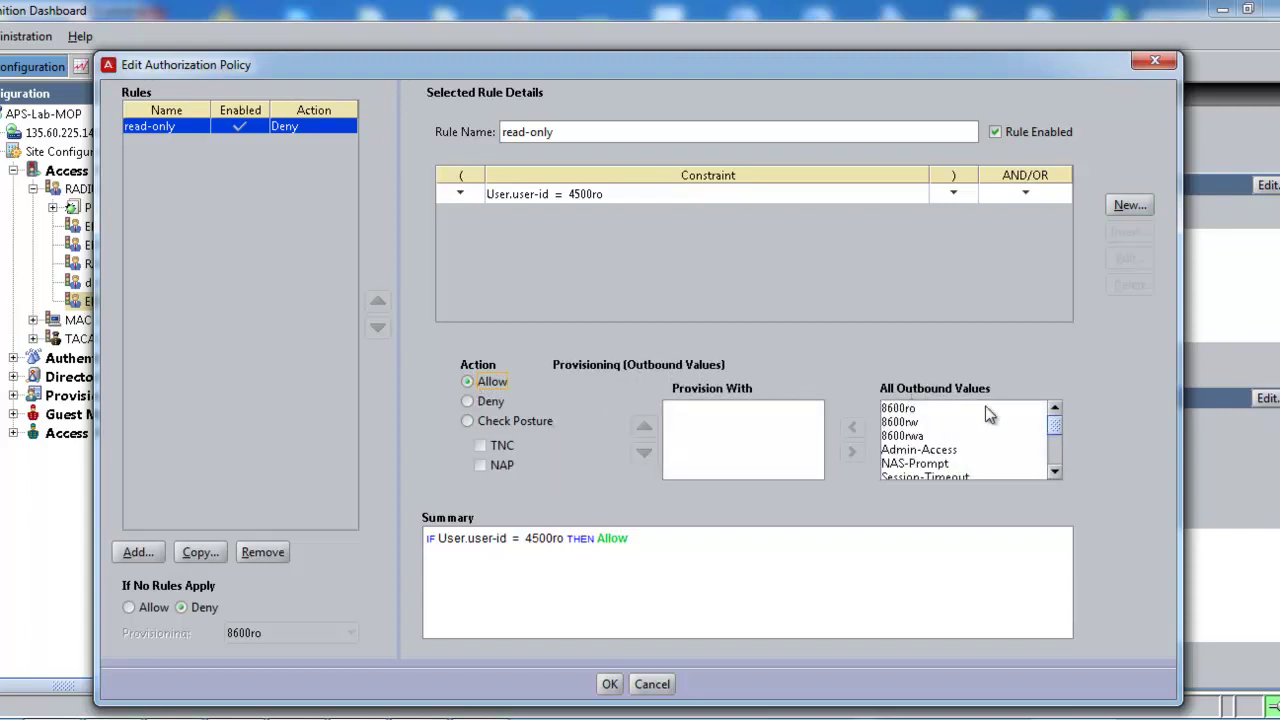
{"action": "left_click_drag", "start_coordinate": [1055, 425], "coordinate": [1055, 456]}
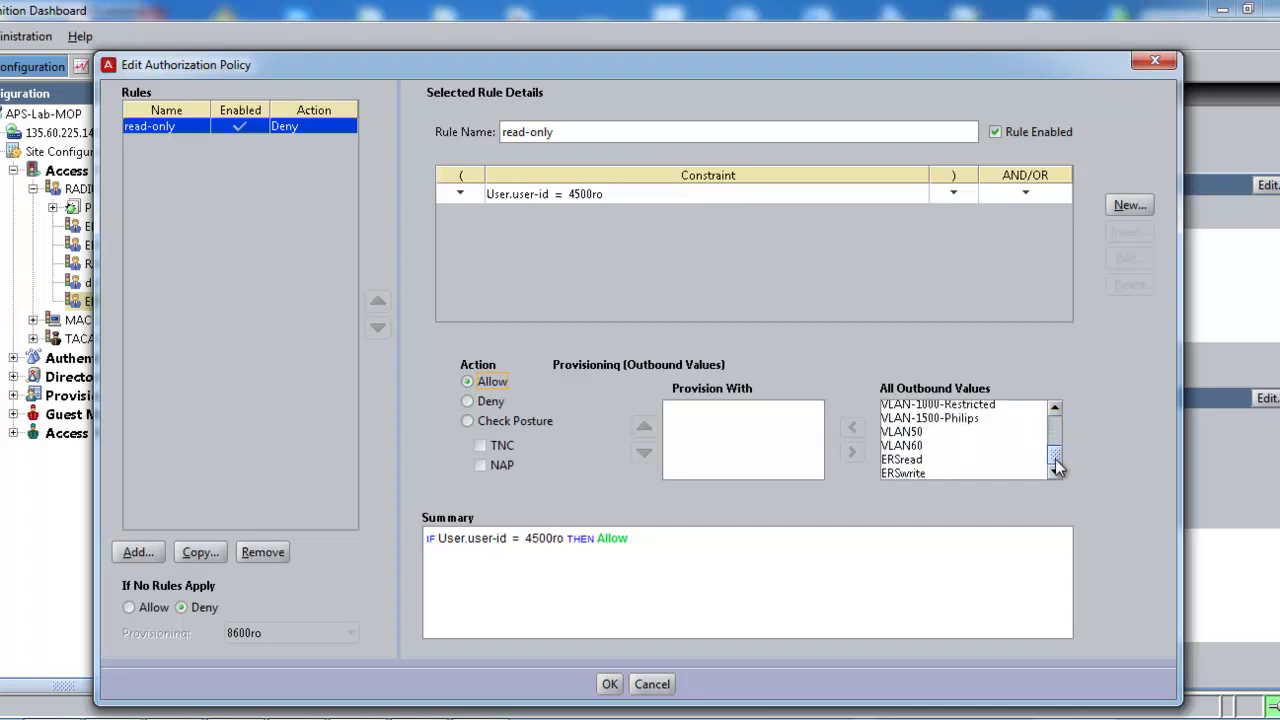
{"action": "left_click", "coordinate": [908, 461]}
{"action": "left_click", "coordinate": [858, 429]}
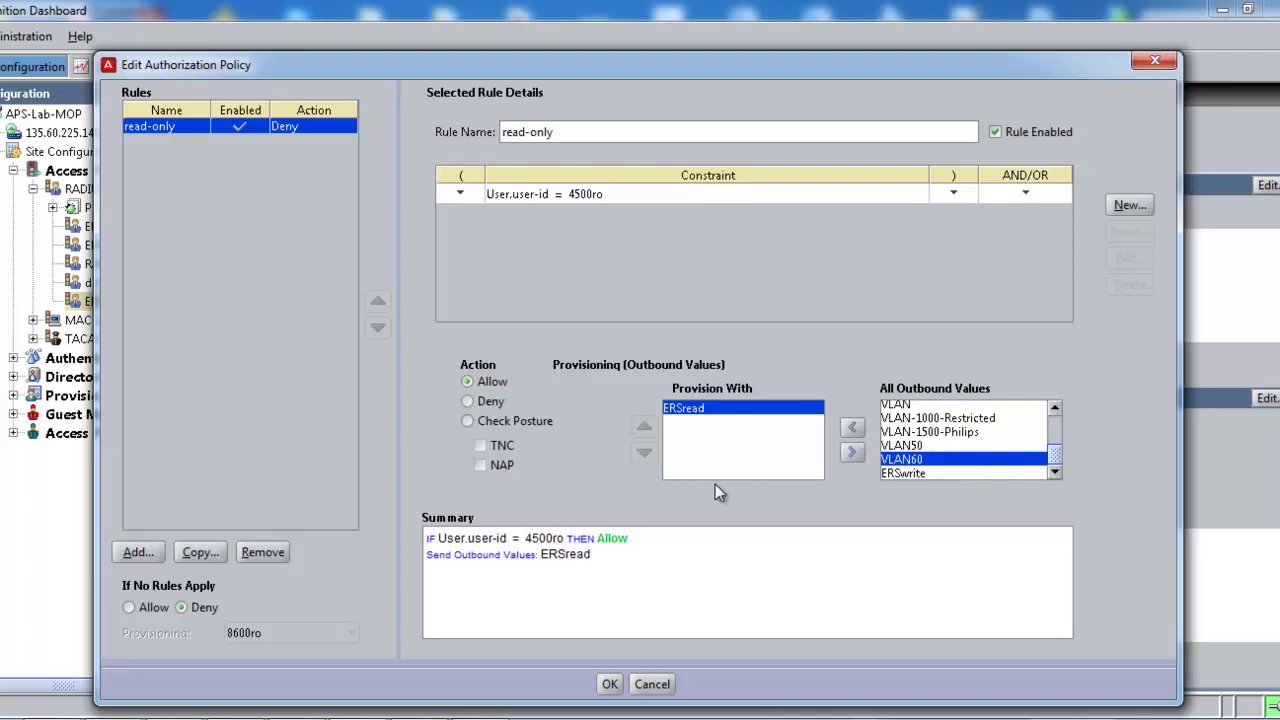
Step: Add authorization rule read-write with constraint user-id = 4500rw
{"action": "left_click", "coordinate": [137, 553]}
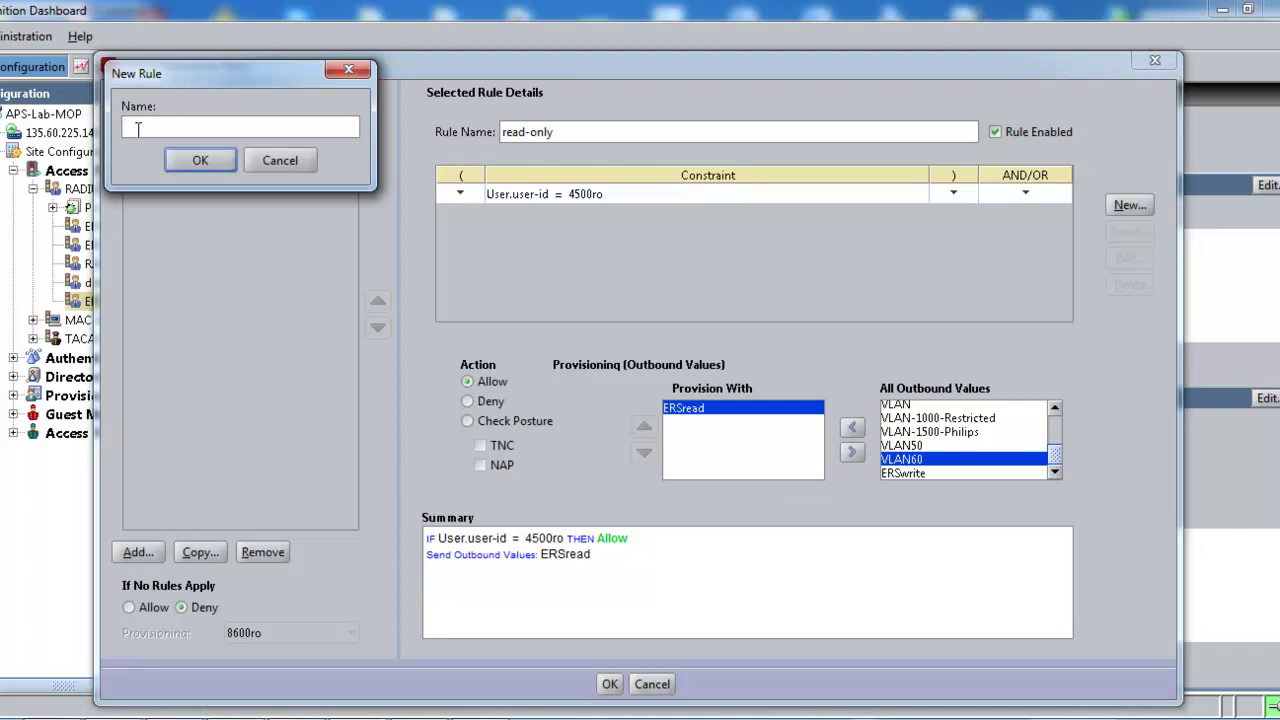
{"action": "type", "text": "read-write"}
{"action": "left_click", "coordinate": [196, 161]}
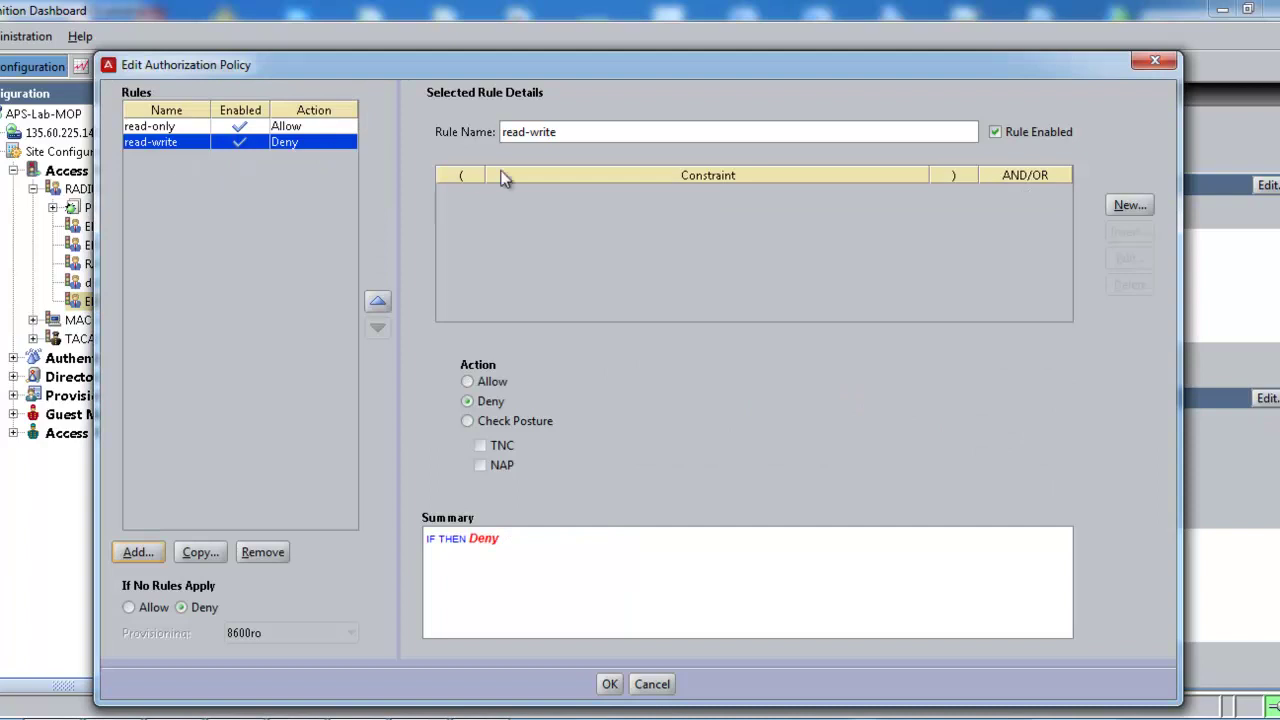
{"action": "left_click", "coordinate": [1127, 206]}
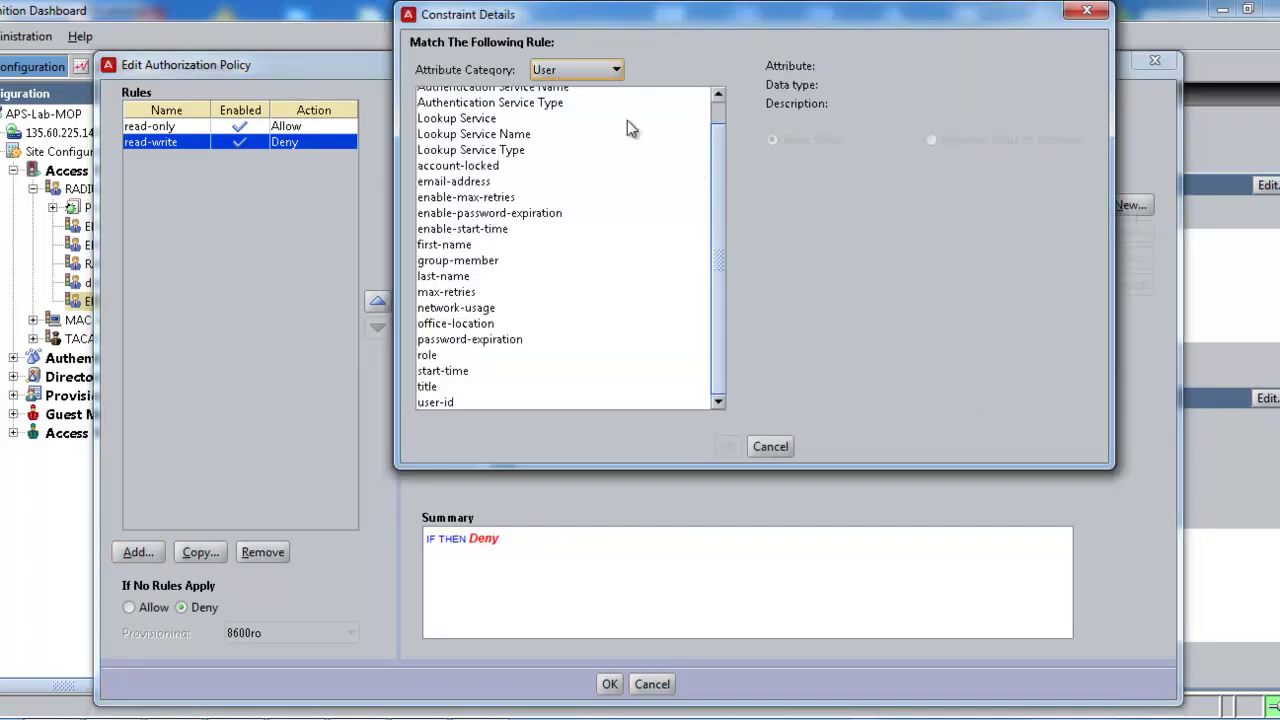
{"action": "left_click", "coordinate": [439, 404]}
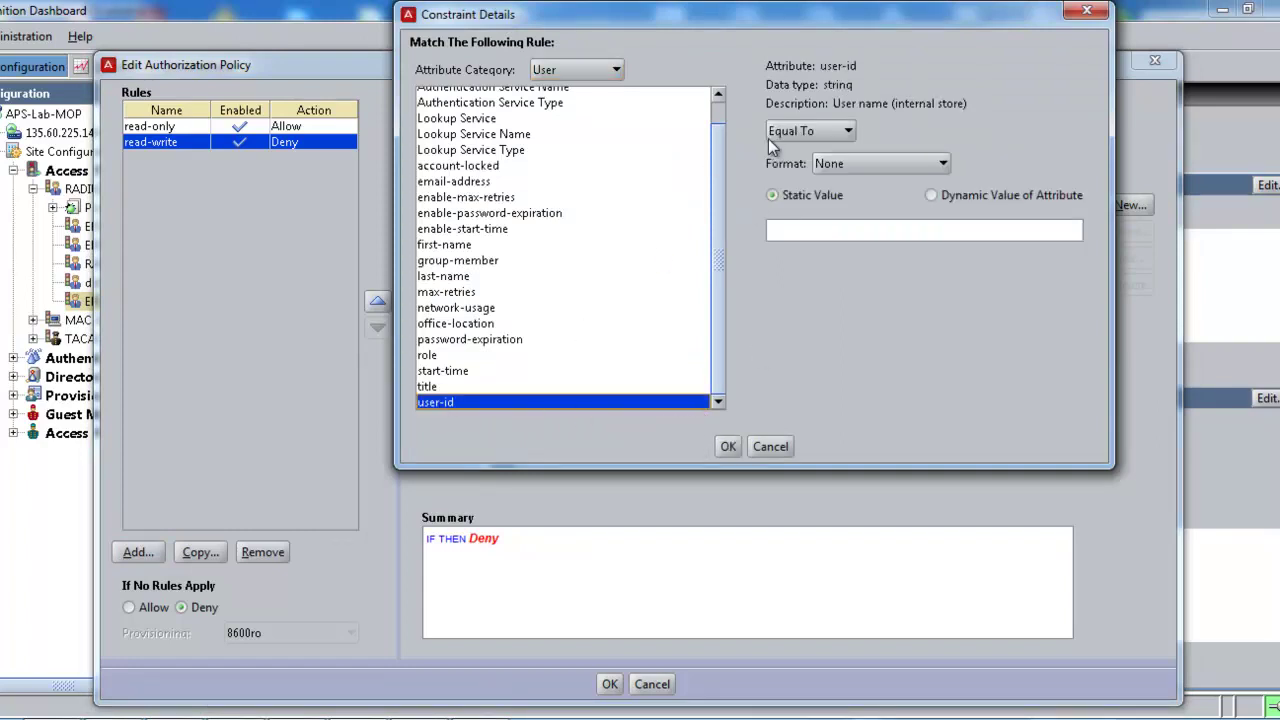
{"action": "left_click", "coordinate": [795, 230]}
{"action": "type", "text": "4500rw"}
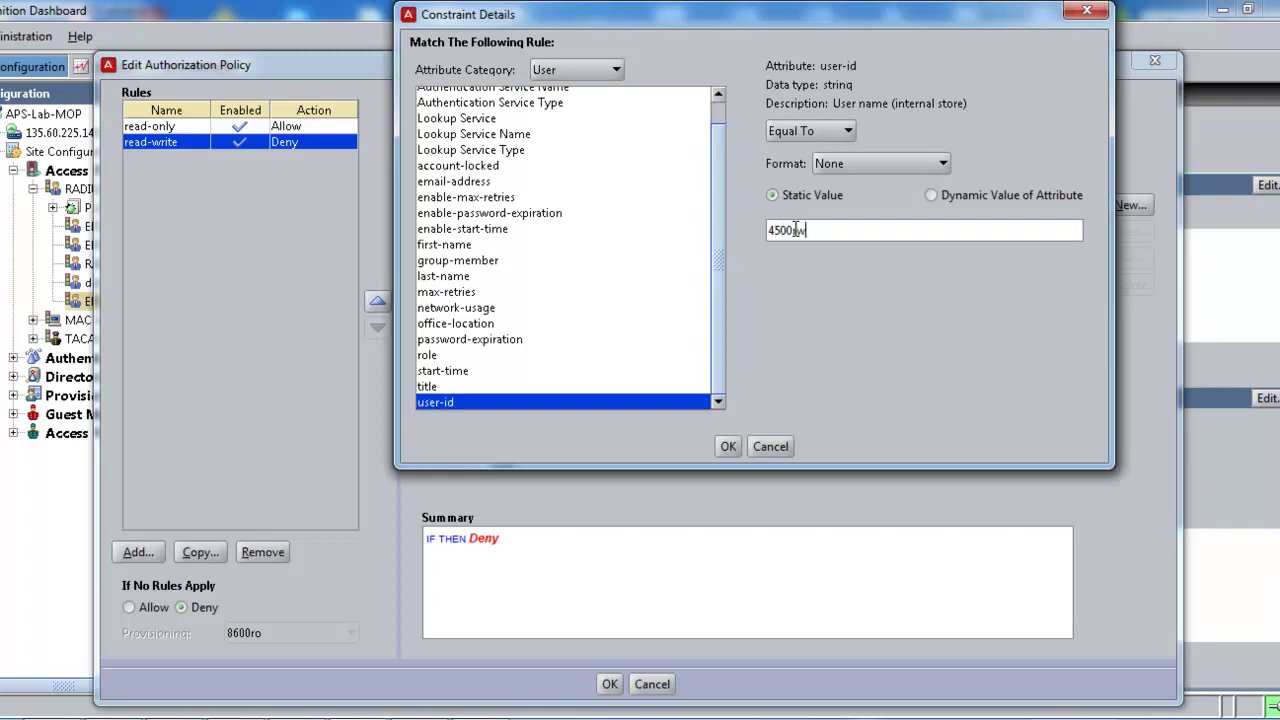
{"action": "left_click", "coordinate": [728, 446]}
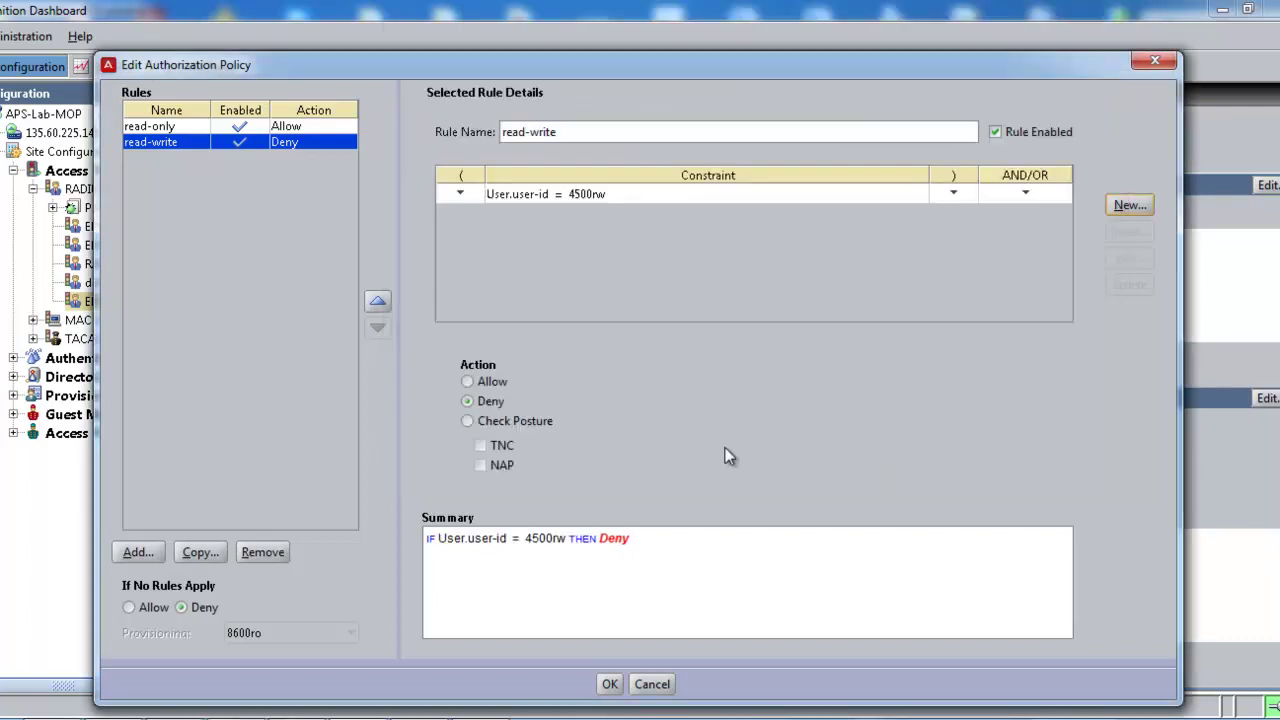
Step: Set read-write to Allow, provision ERSwrite, and save the authorization policy
{"action": "left_click", "coordinate": [468, 381]}
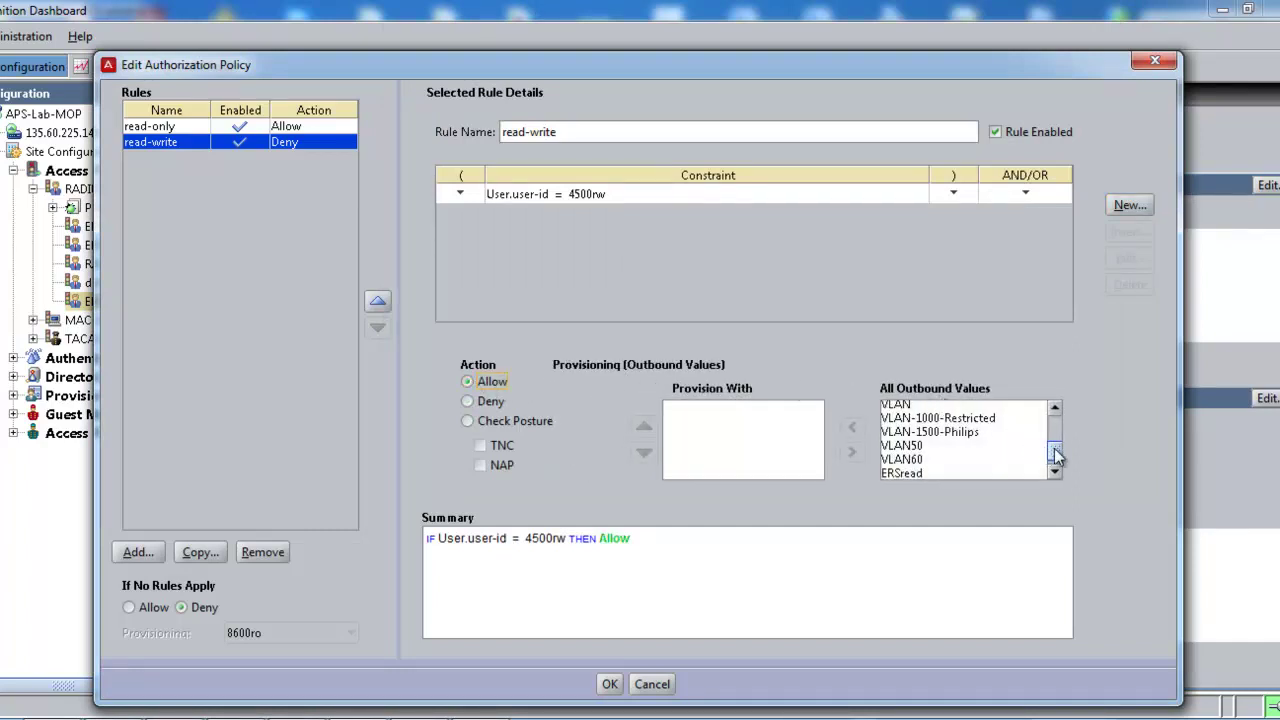
{"action": "left_click_drag", "start_coordinate": [1055, 452], "coordinate": [1055, 460]}
{"action": "left_click", "coordinate": [918, 474]}
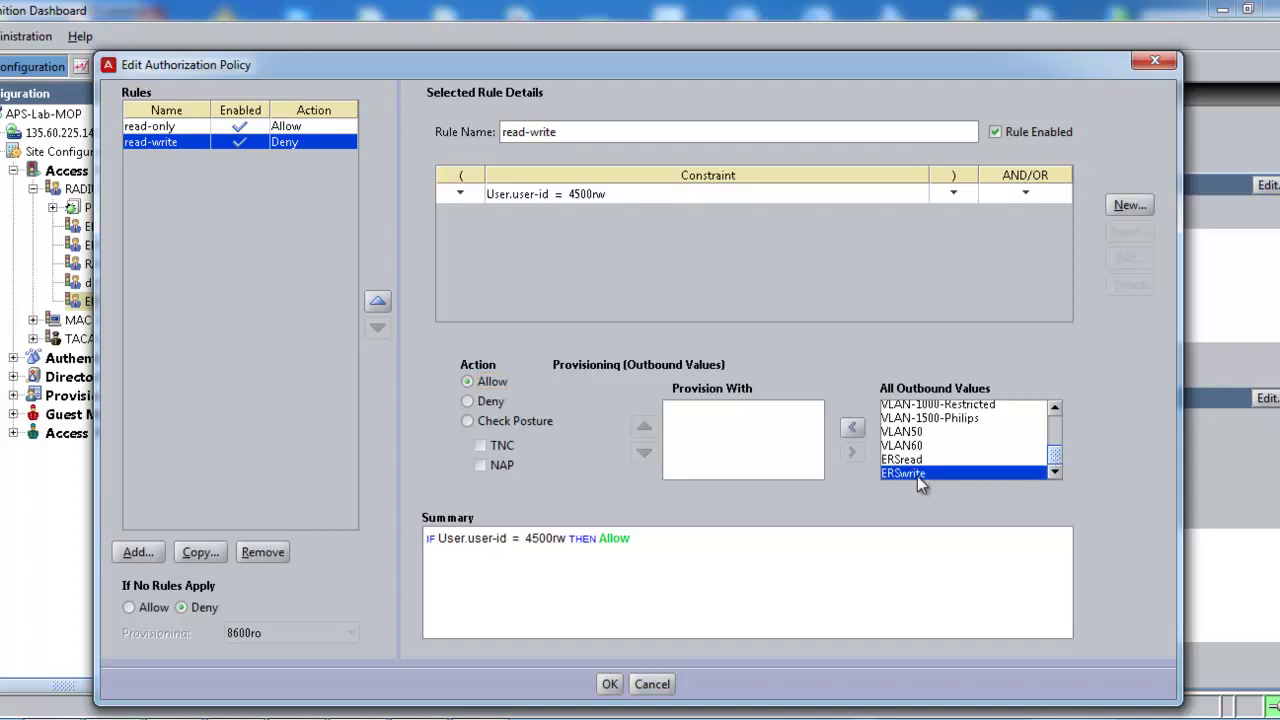
{"action": "left_click", "coordinate": [851, 429]}
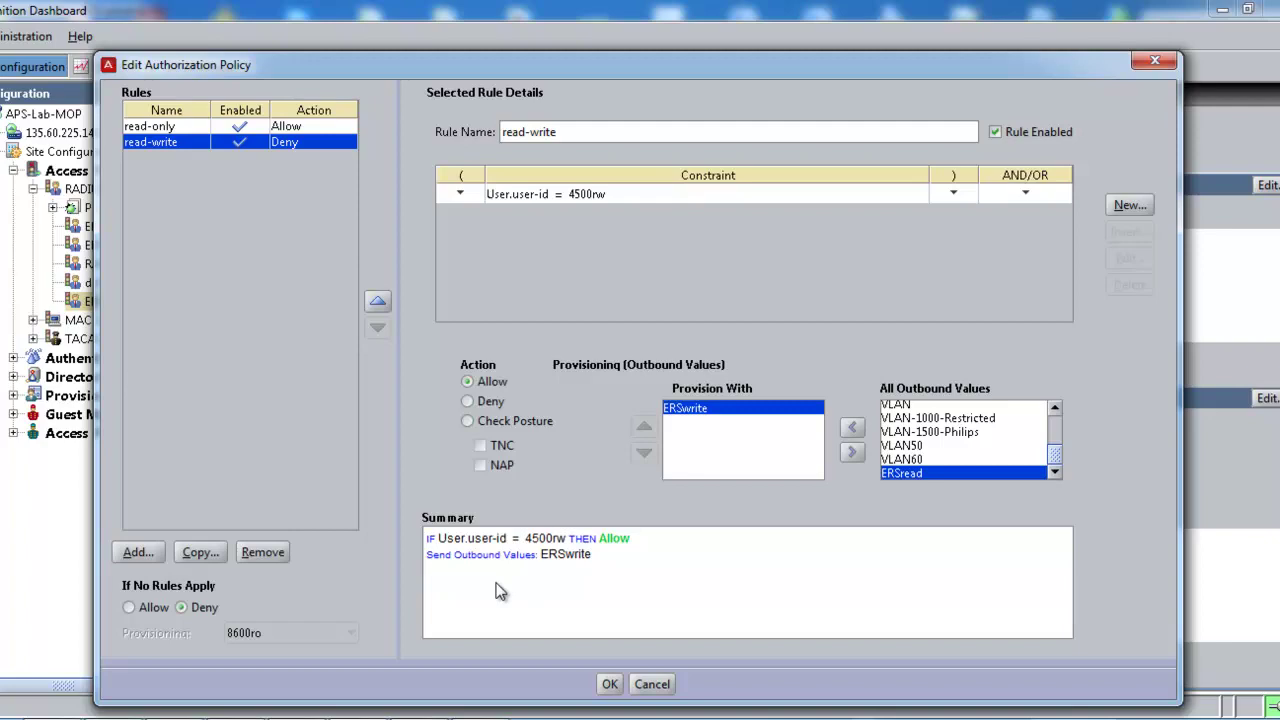
{"action": "left_click", "coordinate": [609, 684]}
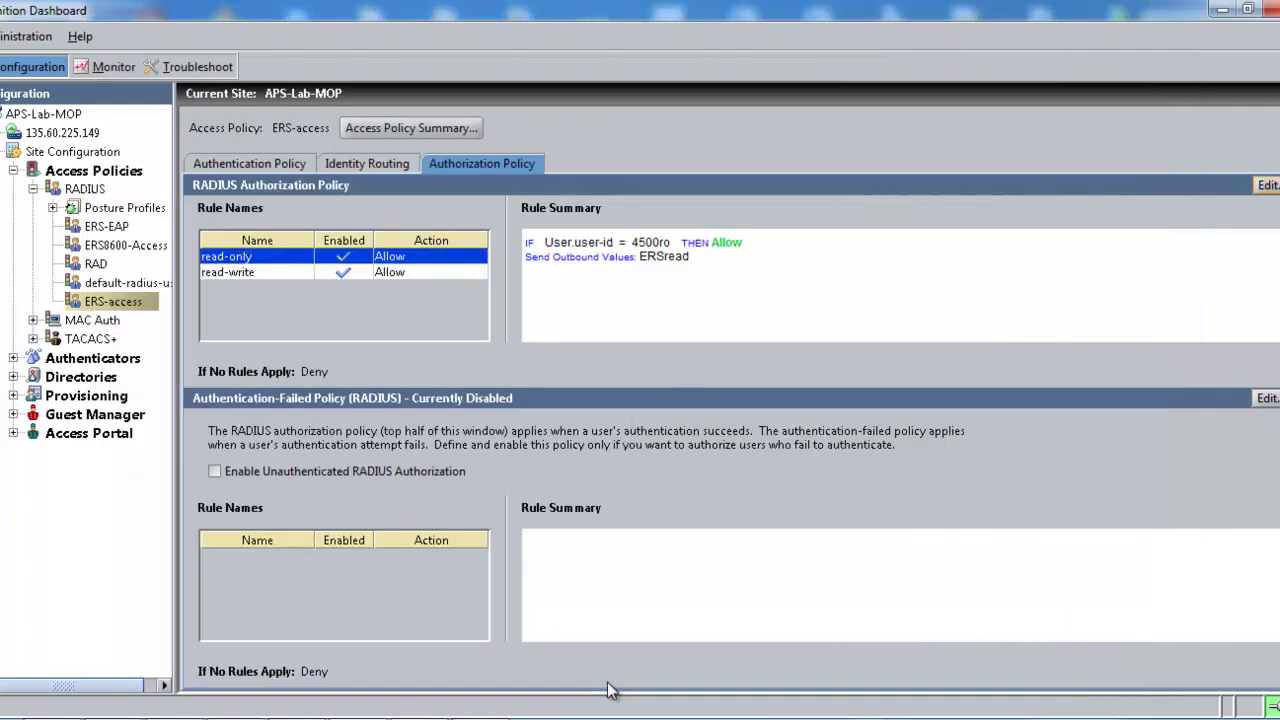
Step: Review the ERS-access policy summary, then expand Authenticators > default to show wired authenticators
{"action": "left_click", "coordinate": [387, 129]}
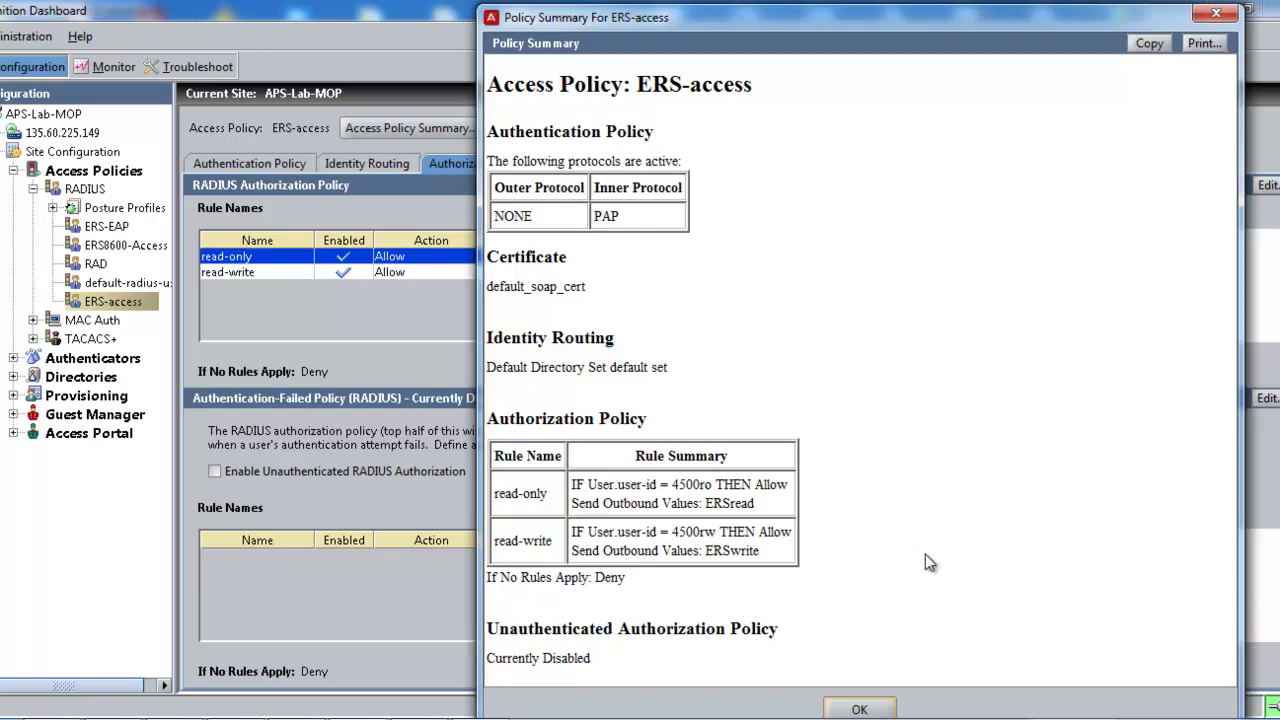
{"action": "left_click", "coordinate": [858, 708]}
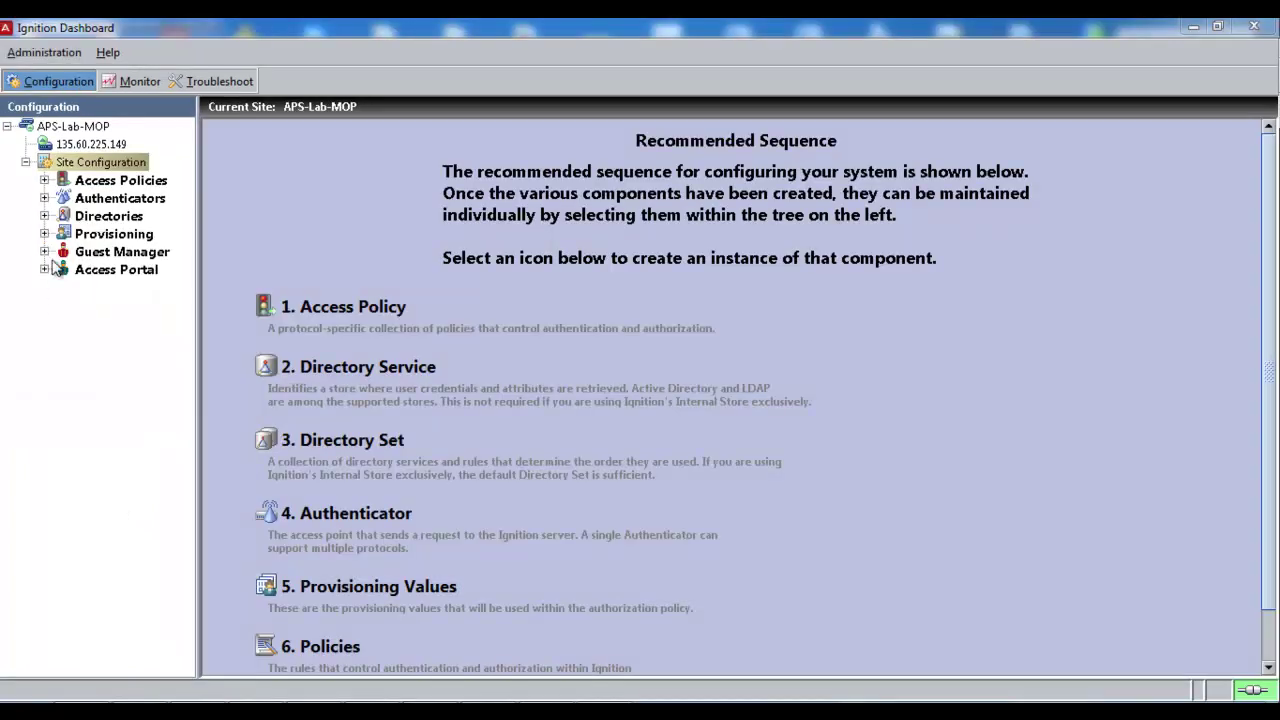
{"action": "left_click", "coordinate": [44, 198]}
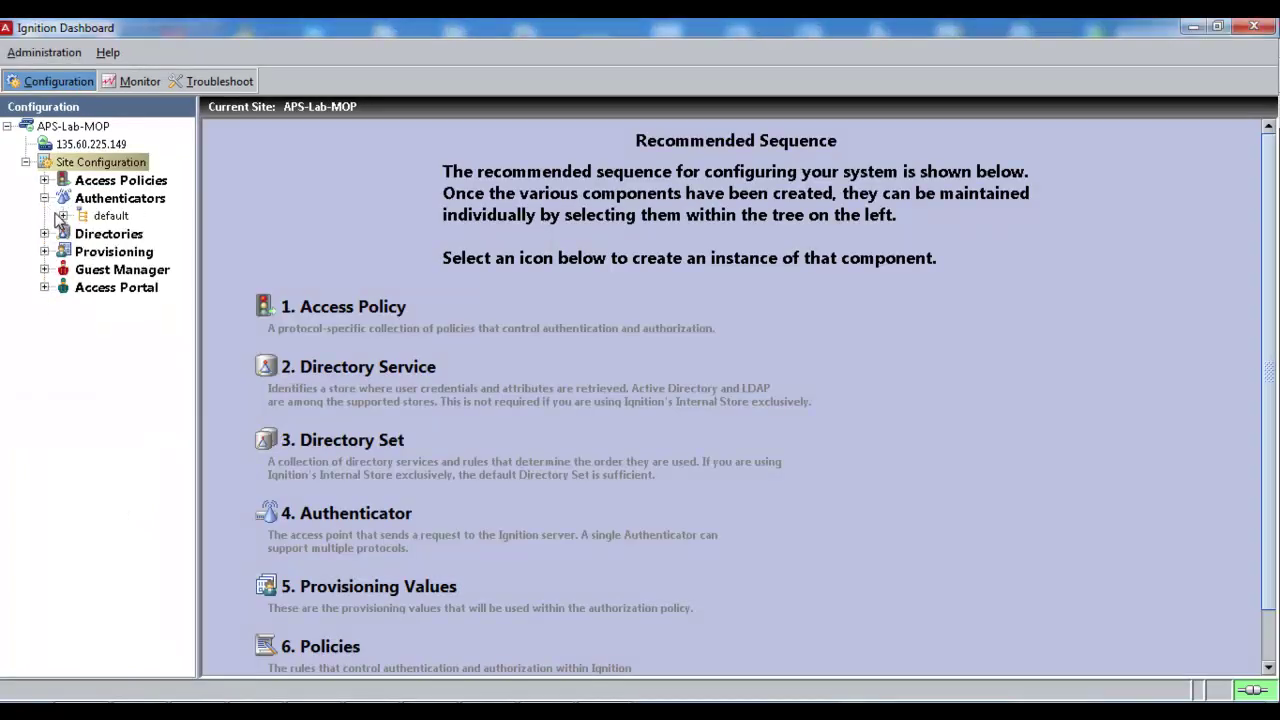
{"action": "left_click", "coordinate": [62, 216]}
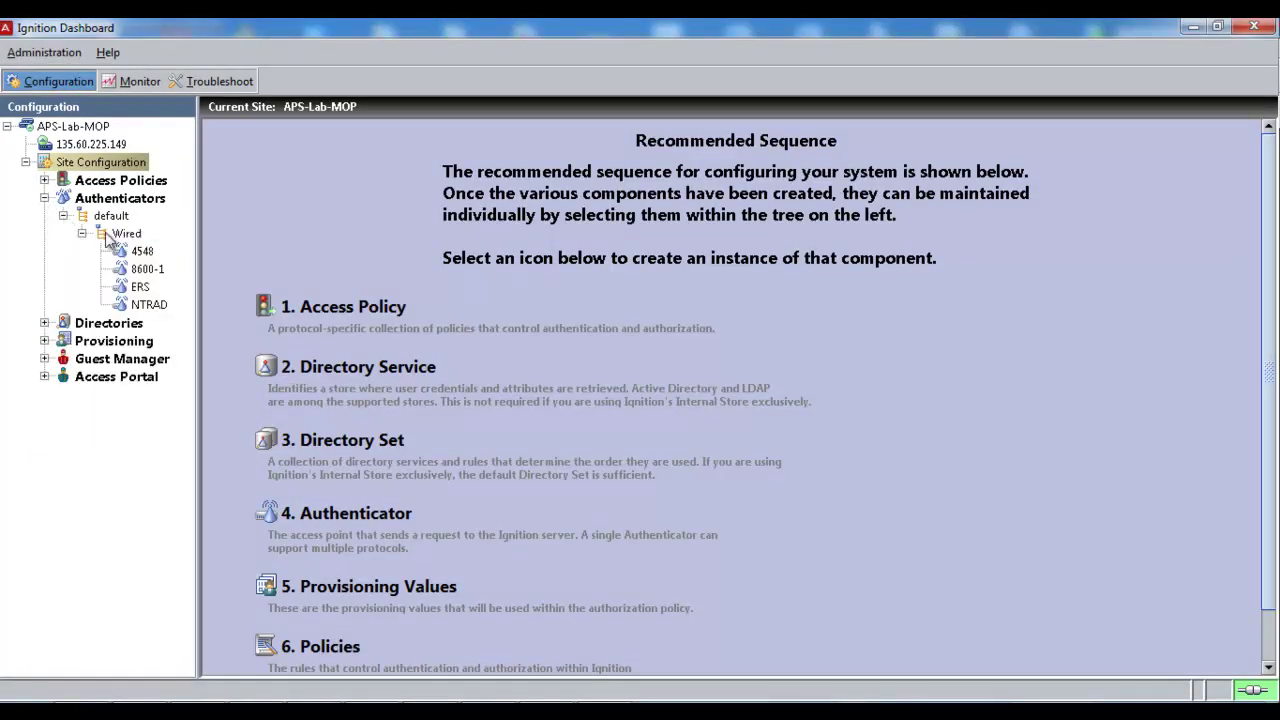
Step: Select the ERS authenticator (10.91.98.81, Avaya) to show its ERS-access RADIUS details
{"action": "left_click", "coordinate": [140, 288]}
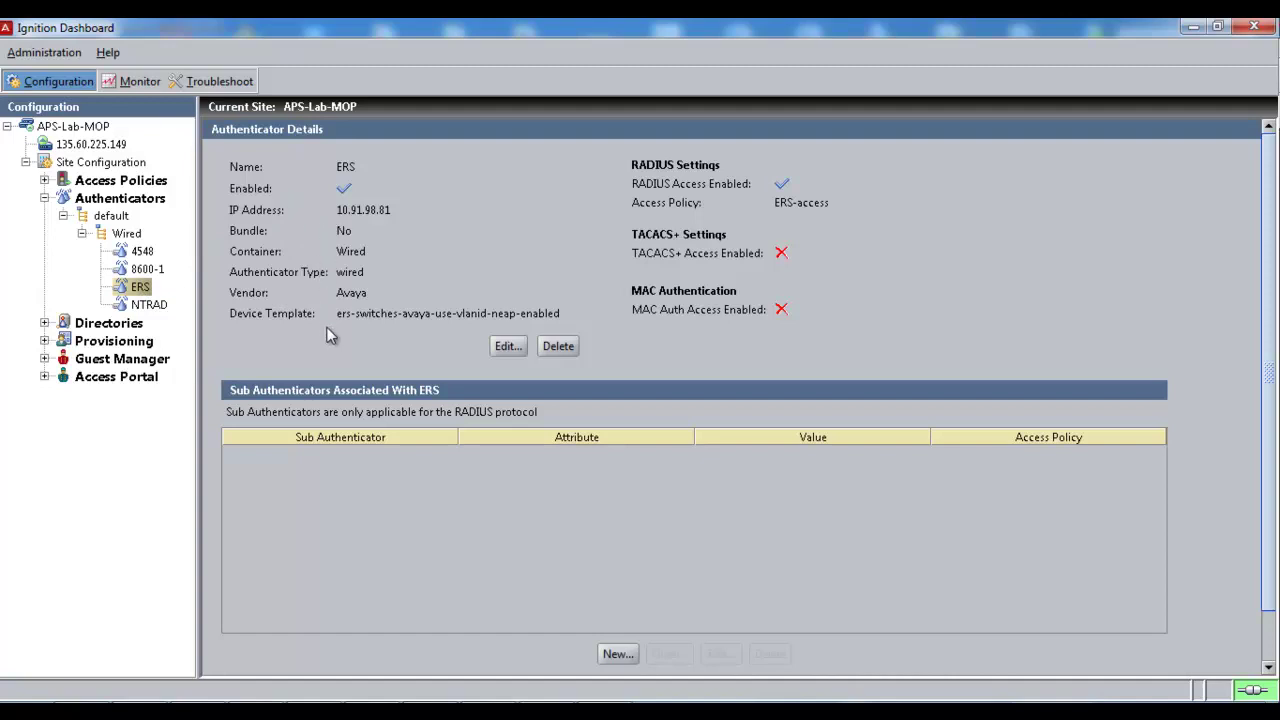
Step: Open the ERS authenticator's settings and briefly reveal, then re-mask, the RADIUS shared secret
{"action": "left_click", "coordinate": [507, 347]}
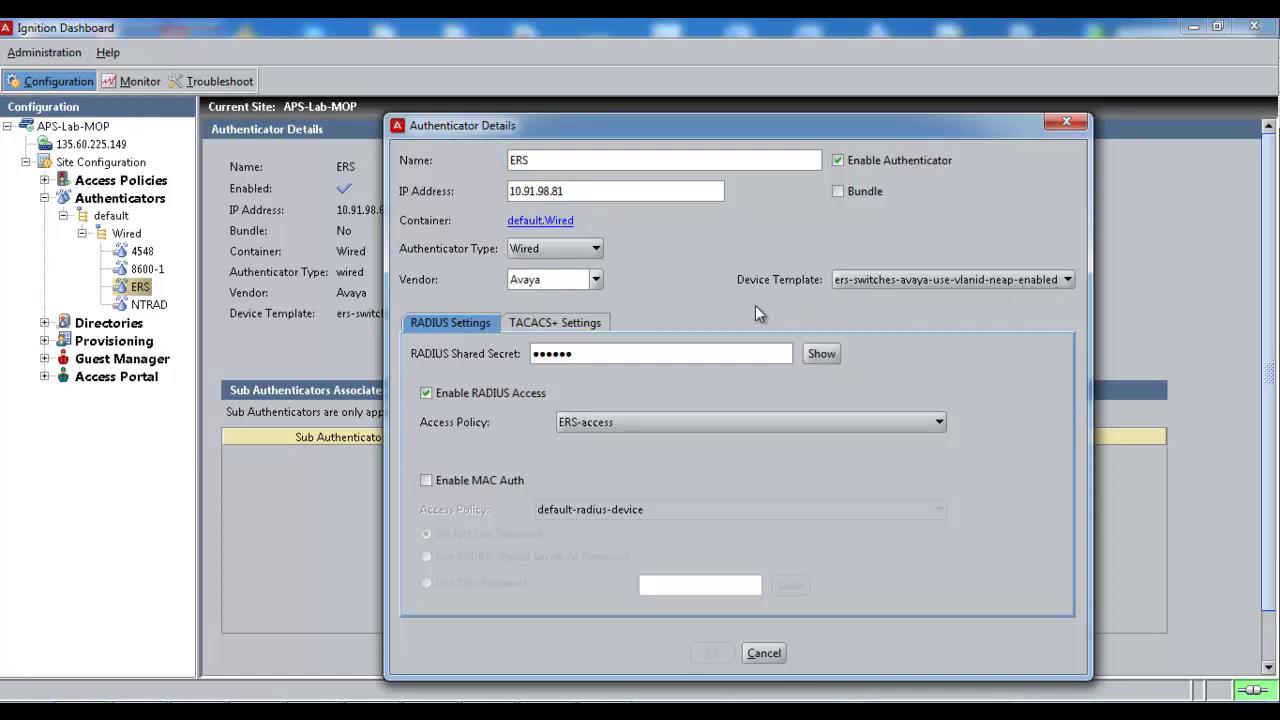
{"action": "left_click", "coordinate": [816, 353]}
{"action": "left_click", "coordinate": [816, 353]}
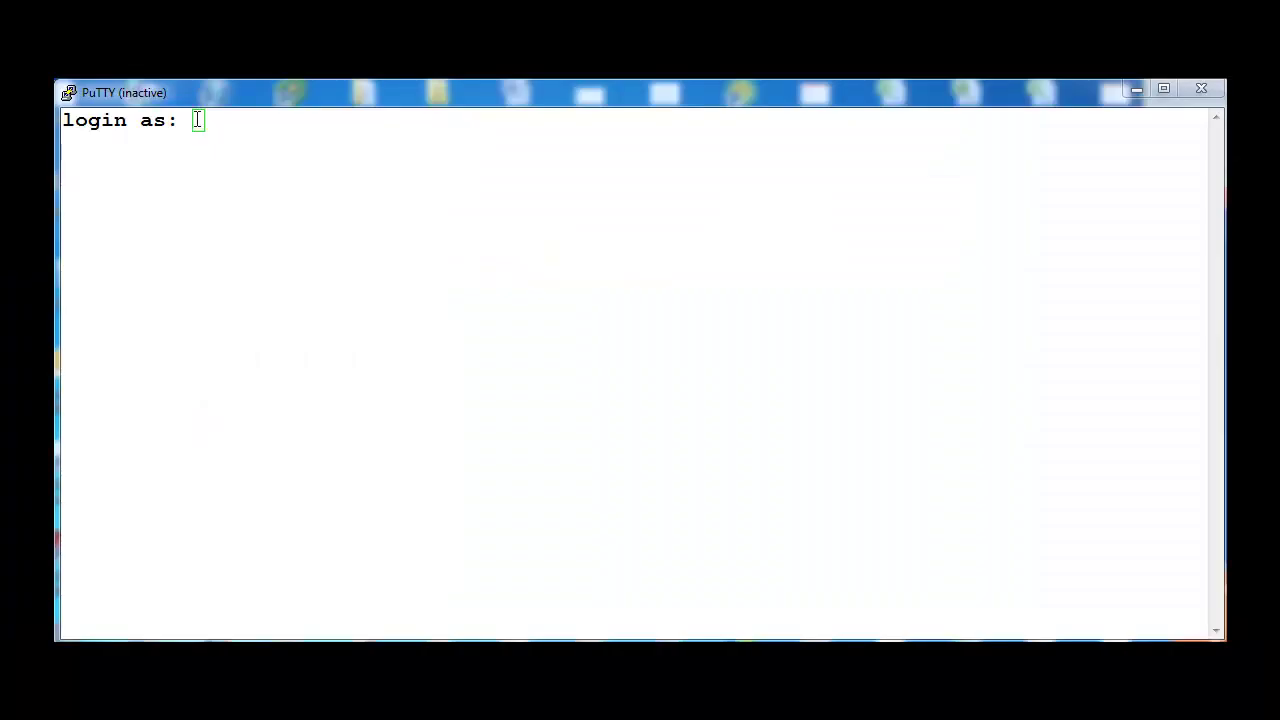
Step: Log in to the switch in PuTTY as read-only user 4500ro and reach the prompt
{"action": "left_click", "coordinate": [197, 120]}
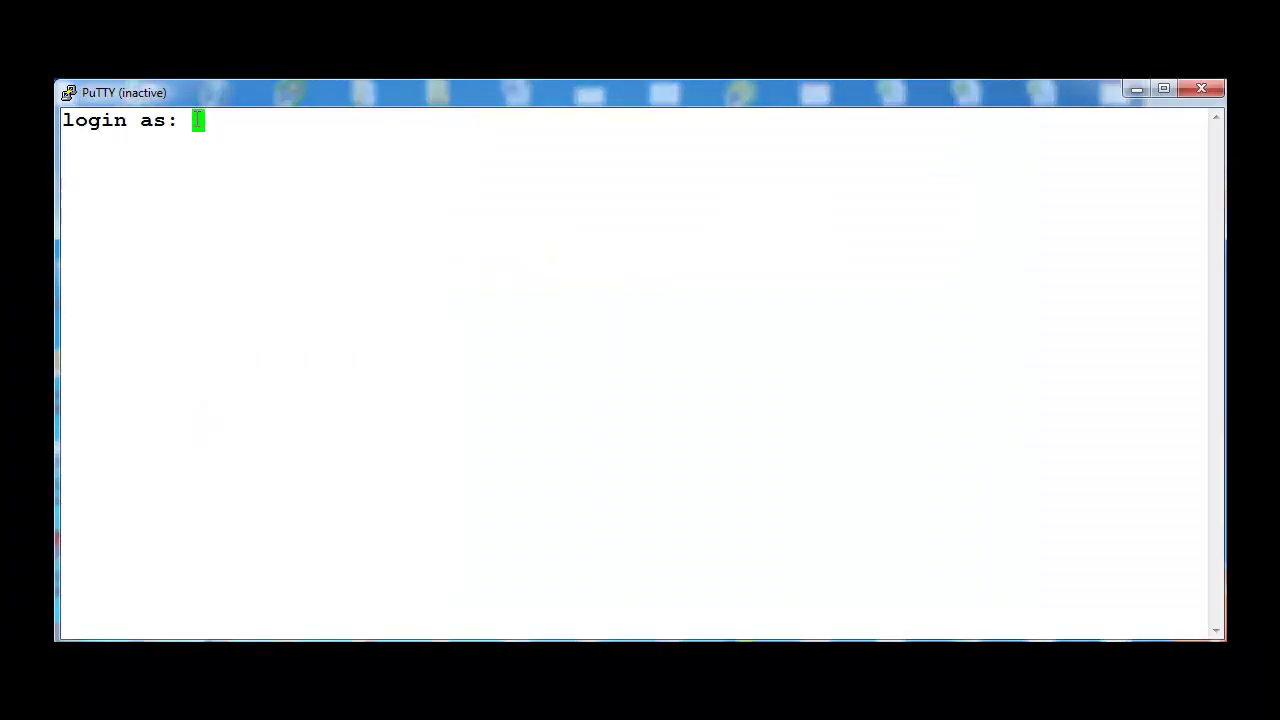
{"action": "type", "text": "4500"}
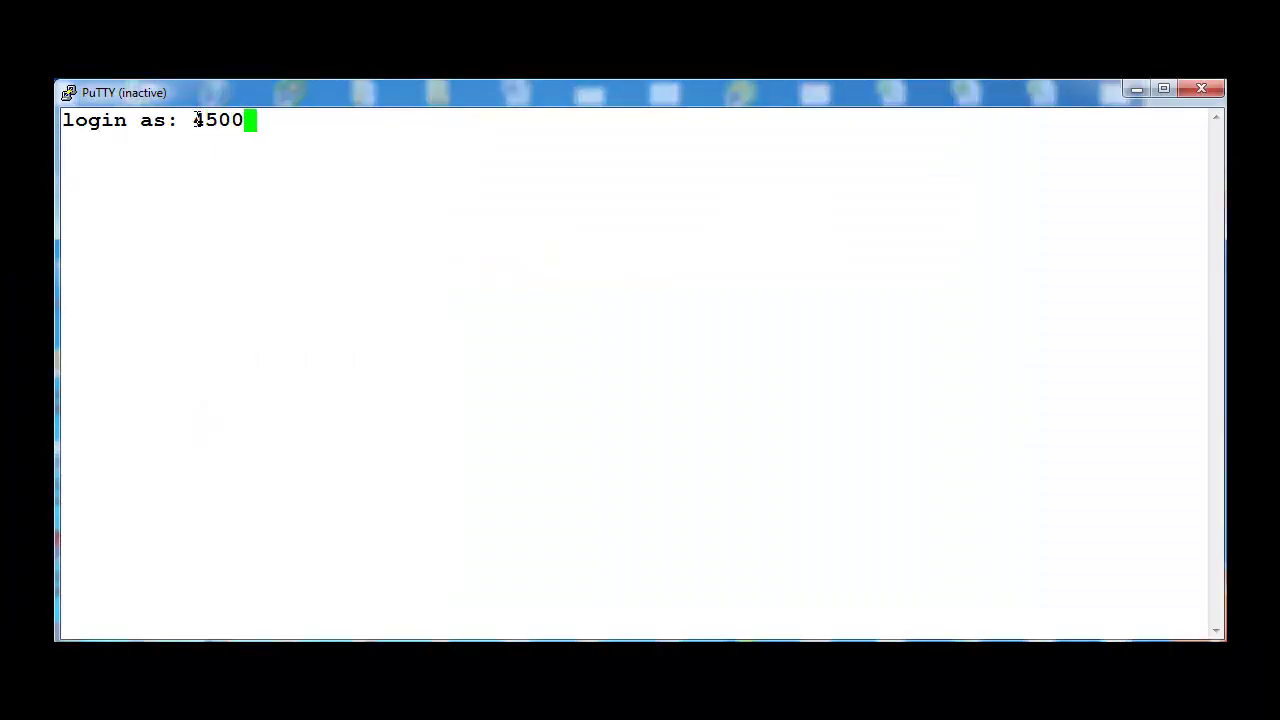
{"action": "type", "text": "ro"}
{"action": "key", "text": "Return"}
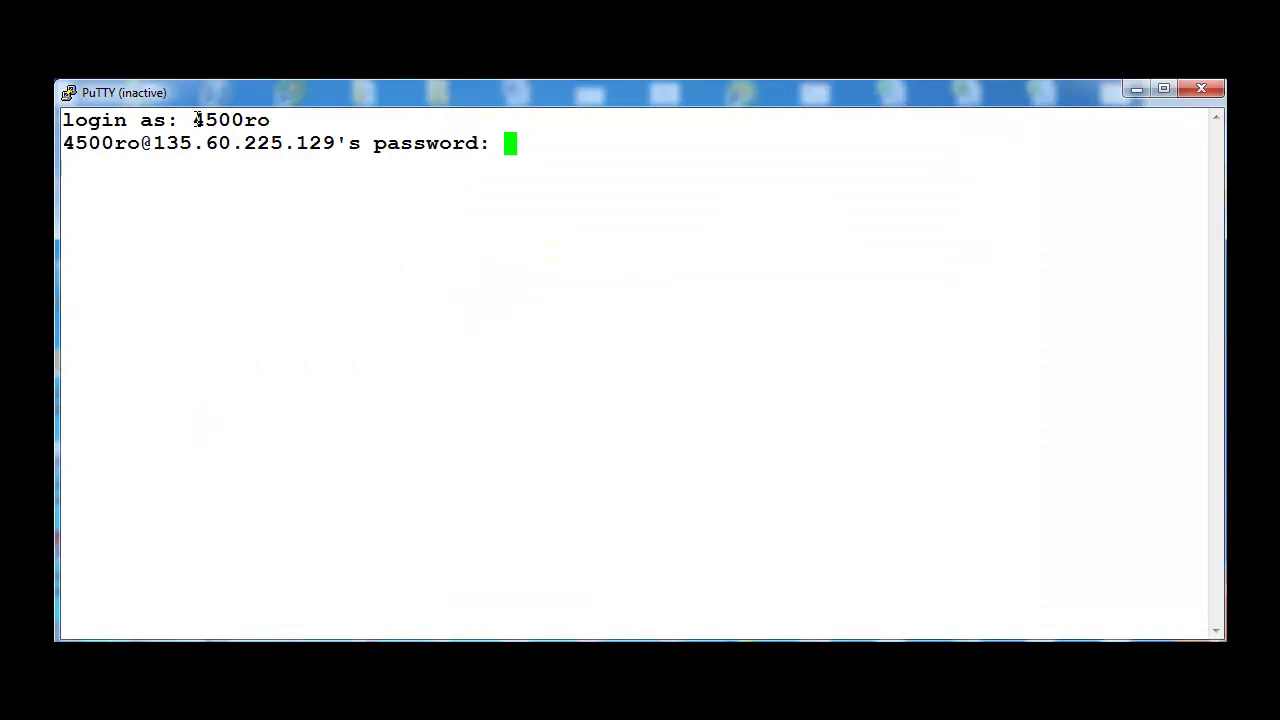
{"action": "key", "text": "Return"}
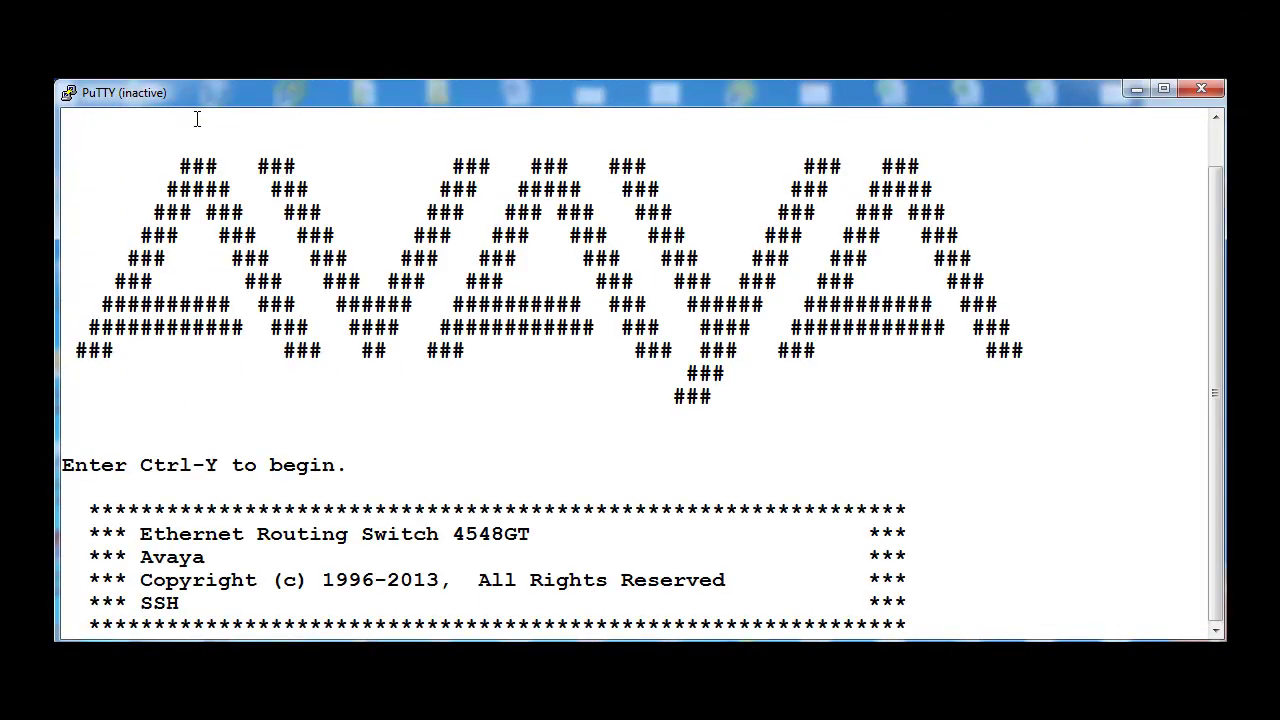
{"action": "key", "text": "ctrl+y"}
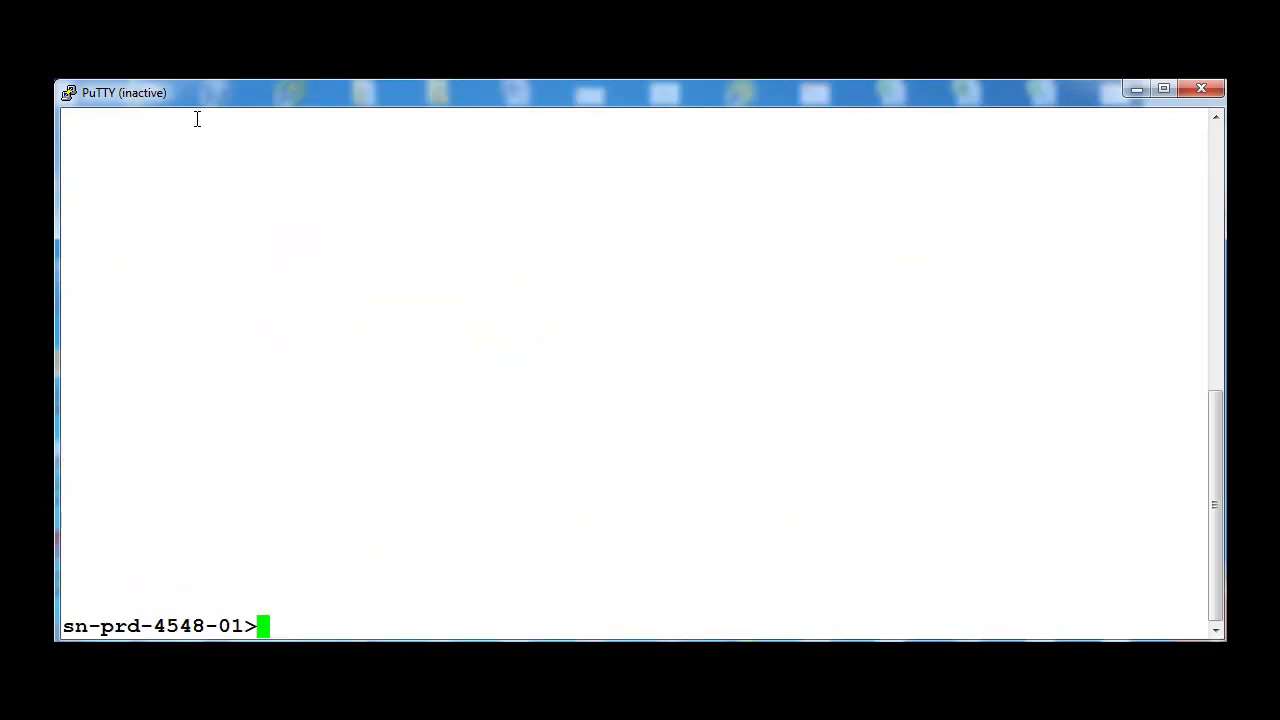
Step: Enter privileged mode, list the available commands, and try conf t as the read-only user
{"action": "type", "text": "en"}
{"action": "key", "text": "Return"}
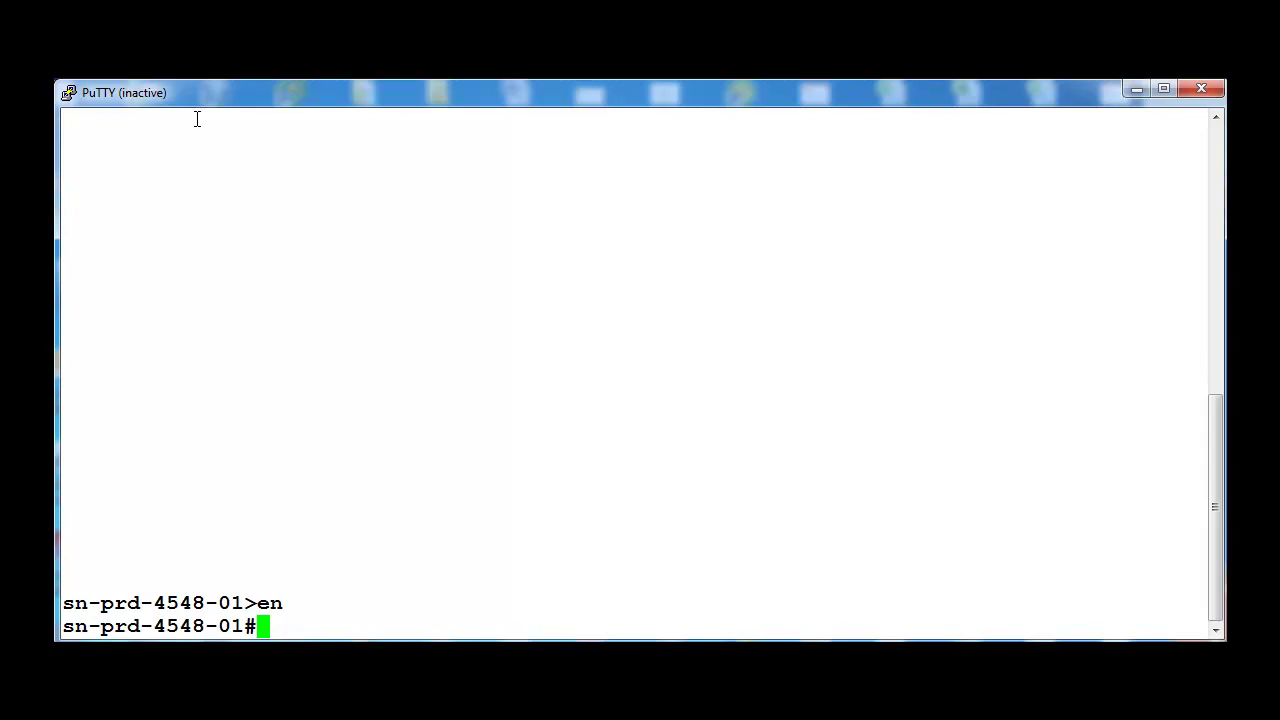
{"action": "type", "text": "?"}
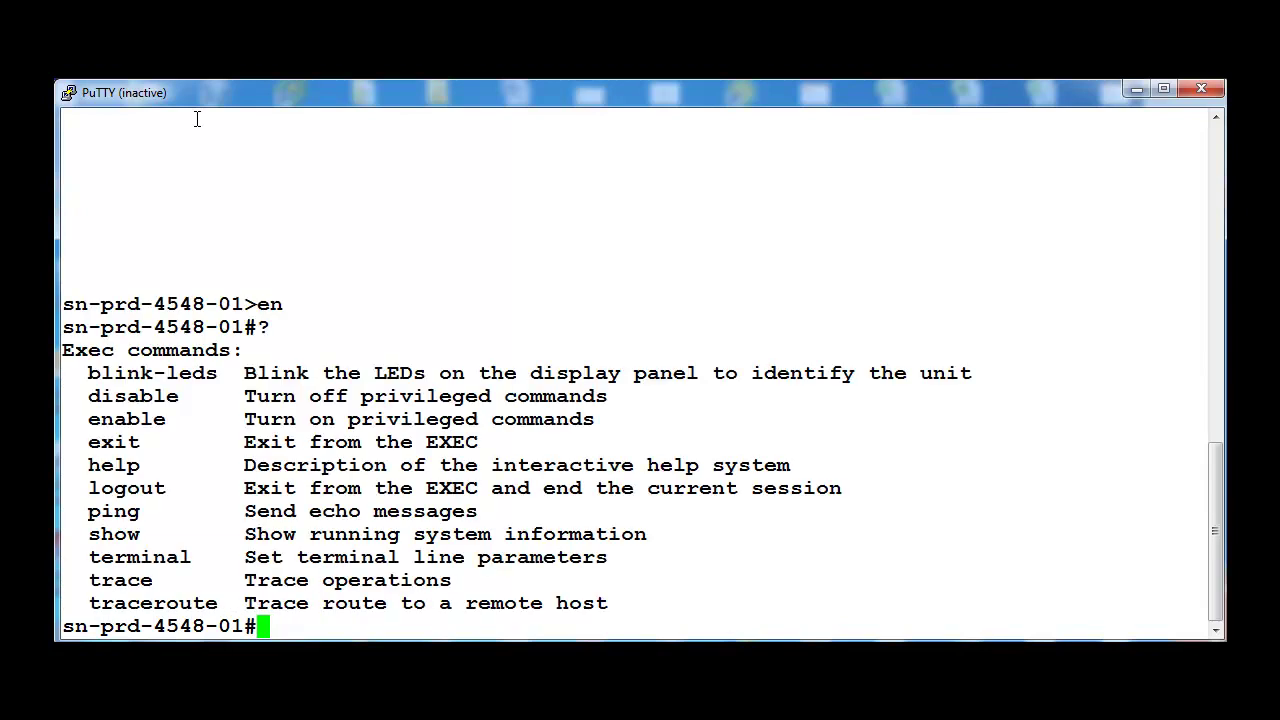
{"action": "type", "text": "conf t"}
{"action": "key", "text": "Return"}
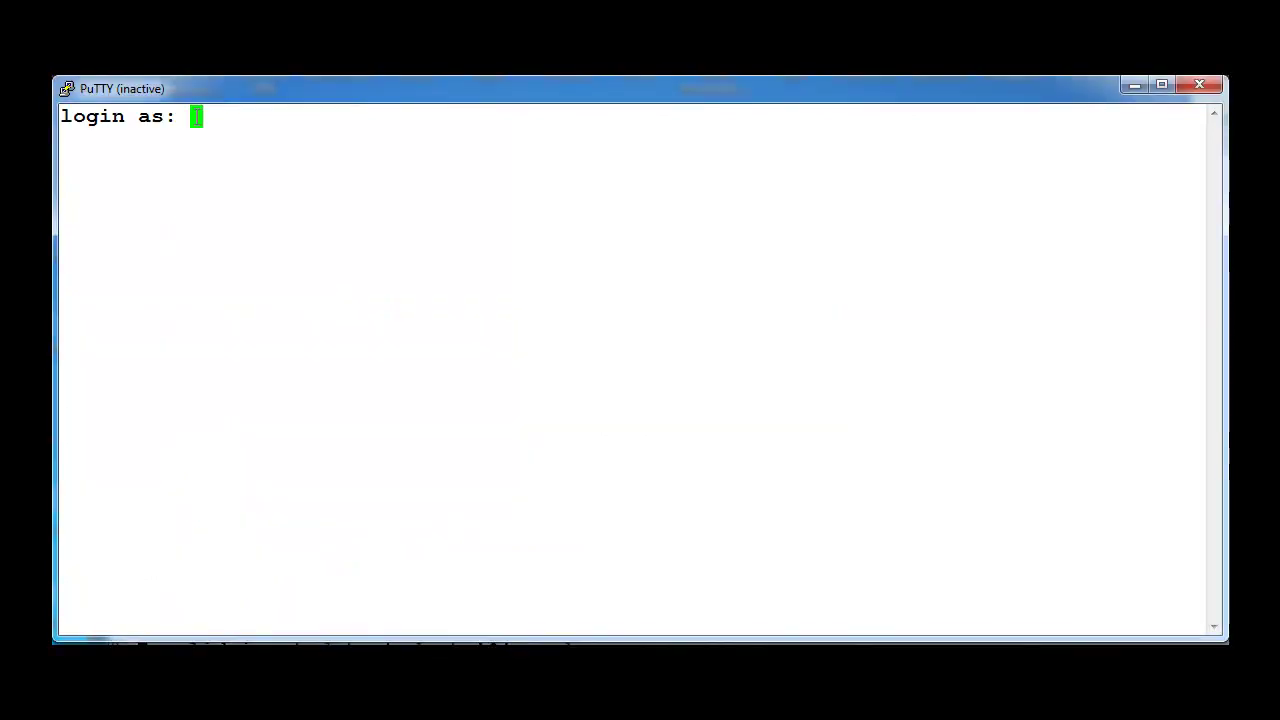
Step: Log in as read-write user 4500rw and page through the full command list
{"action": "type", "text": "4500"}
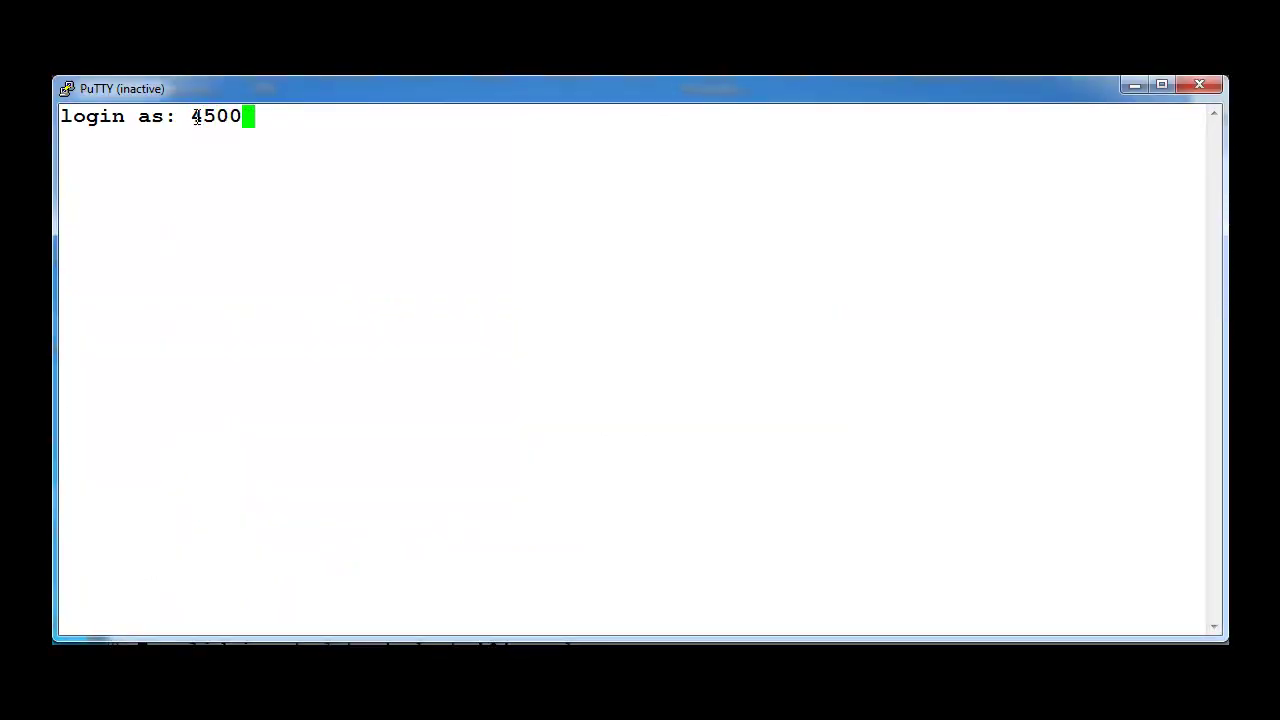
{"action": "type", "text": "rw"}
{"action": "key", "text": "Return"}
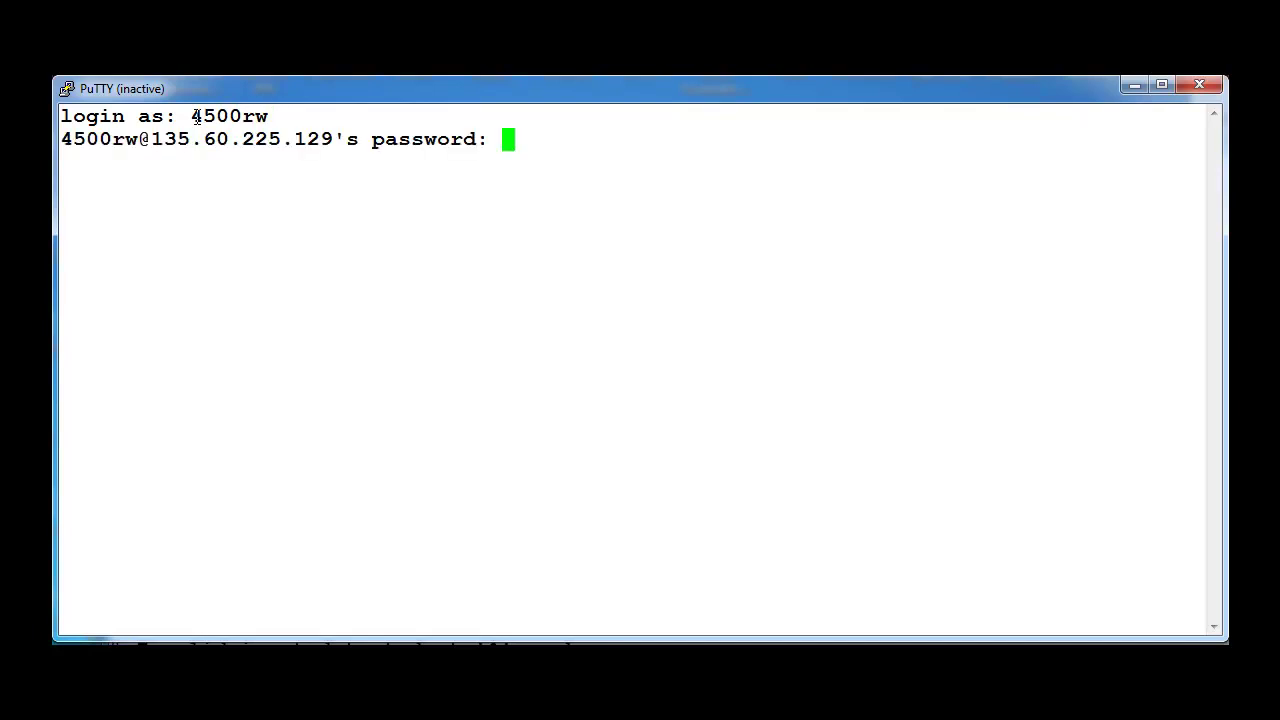
{"action": "key", "text": "Return"}
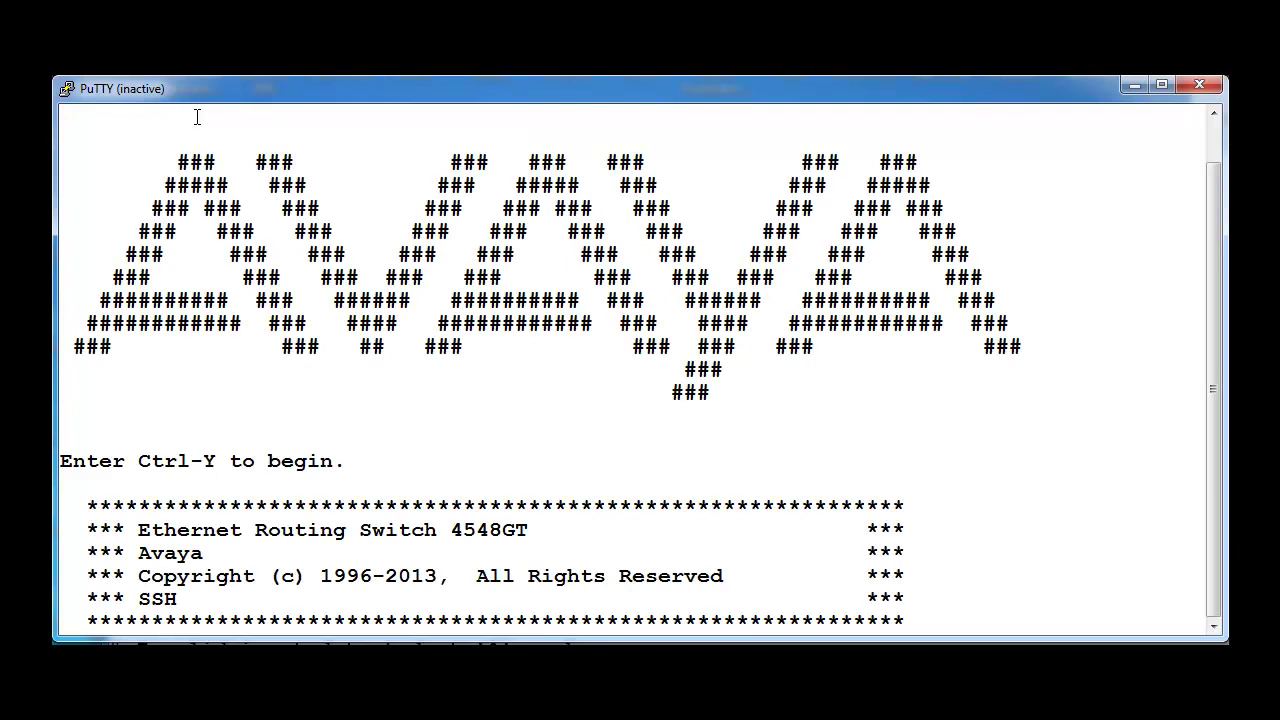
{"action": "key", "text": "ctrl+y"}
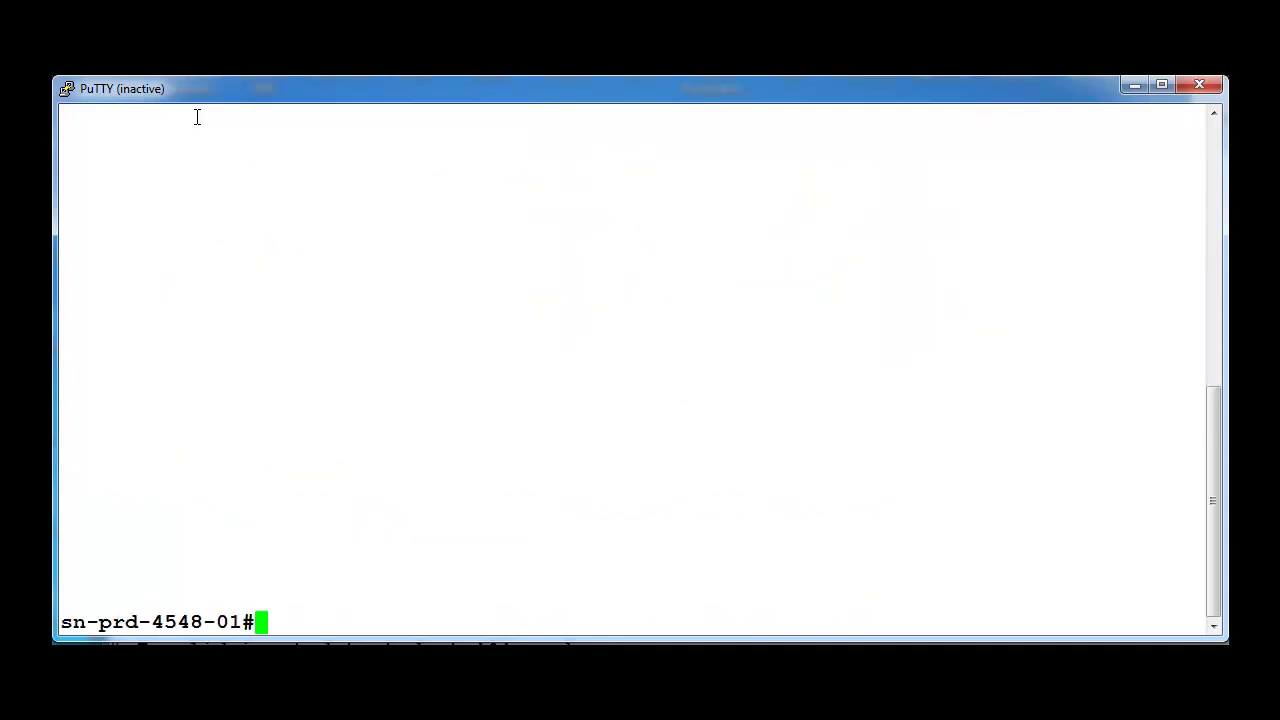
{"action": "type", "text": "?"}
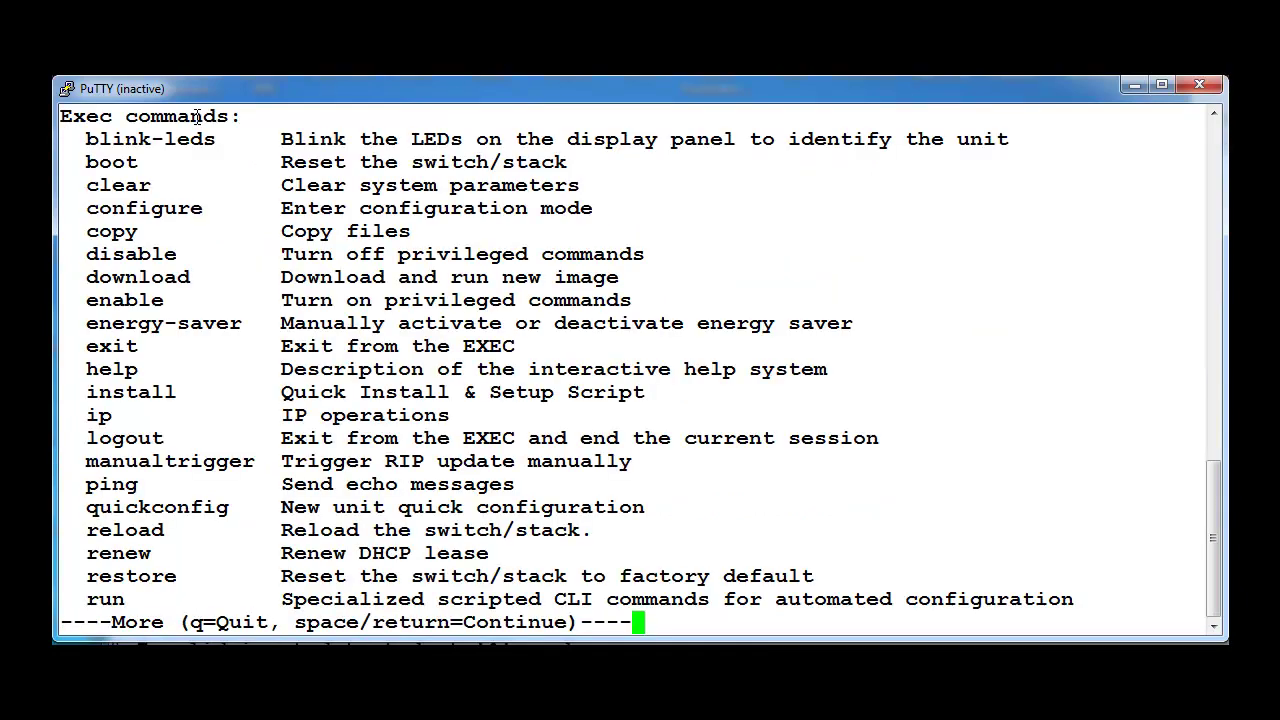
{"action": "key", "text": "space"}
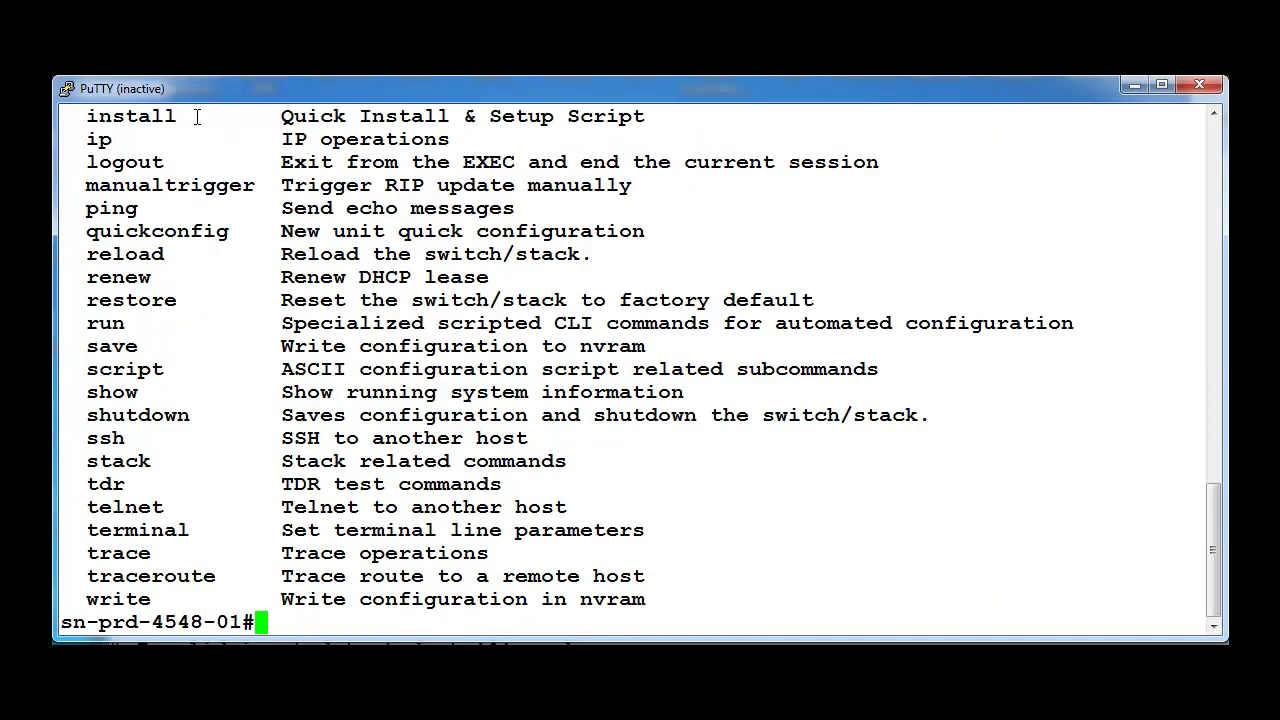
Step: Enter configuration mode with conf t and page through all configure commands
{"action": "type", "text": "conf t"}
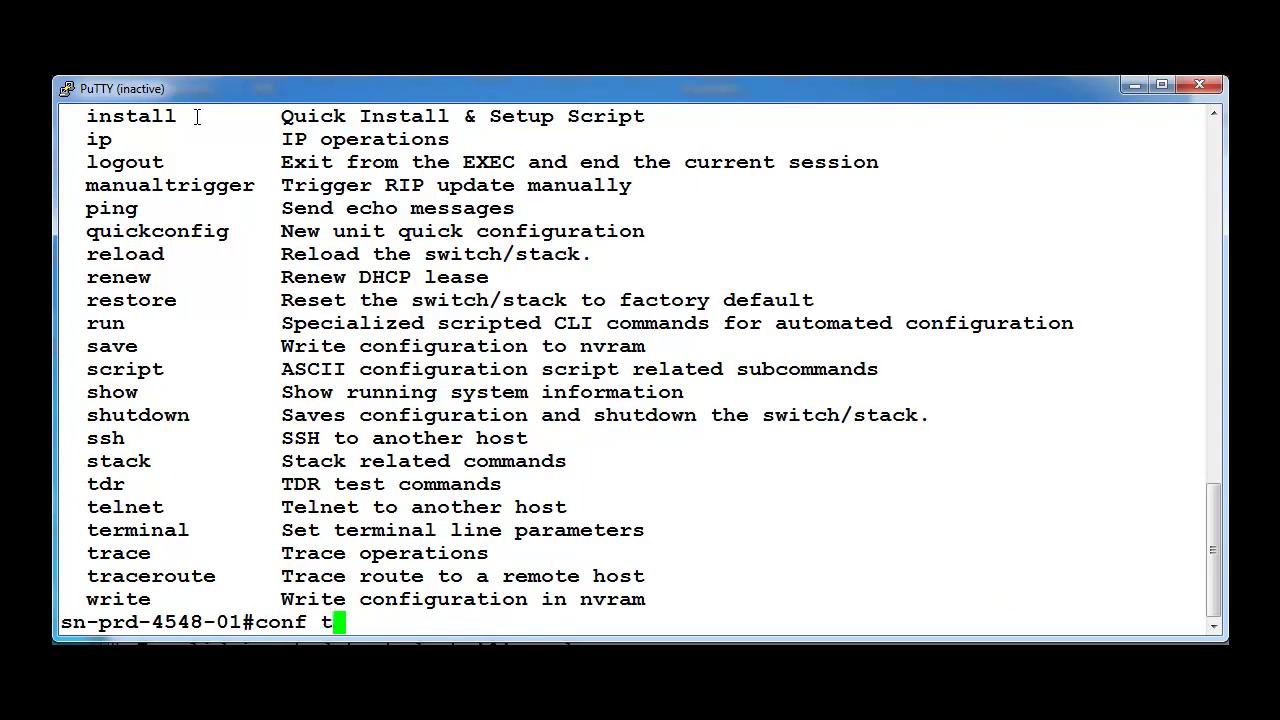
{"action": "key", "text": "Return"}
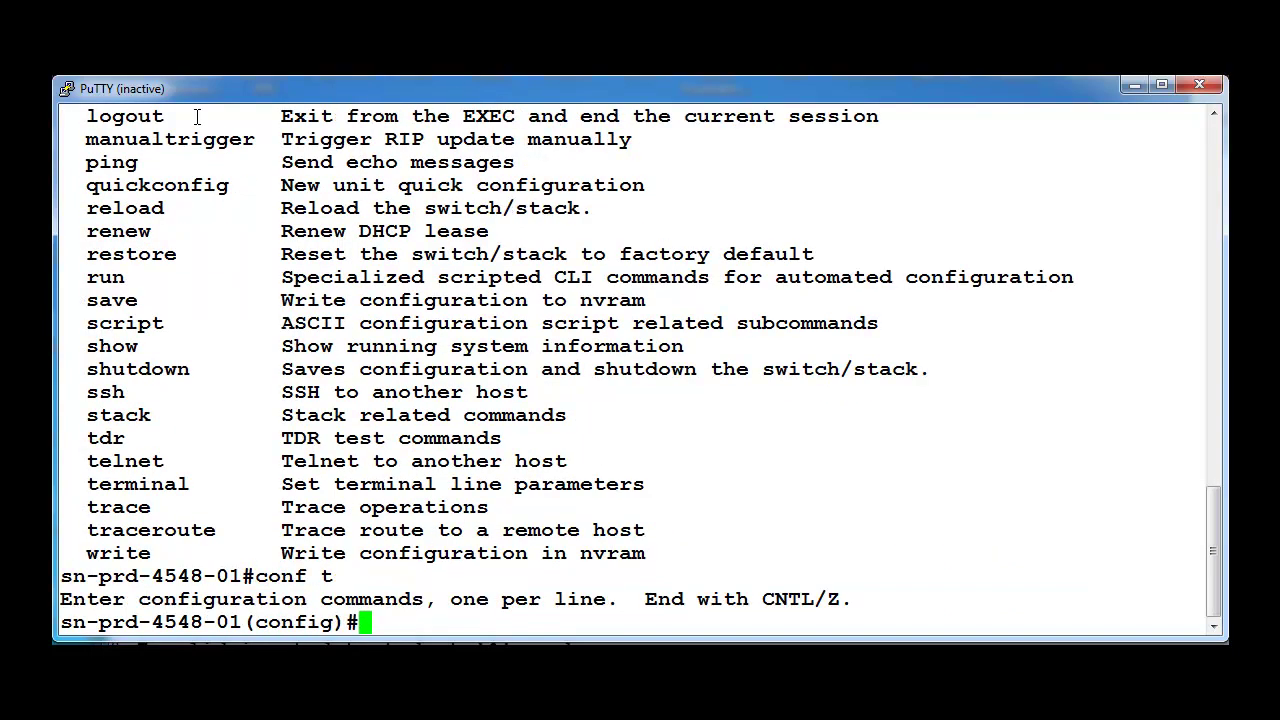
{"action": "type", "text": "?"}
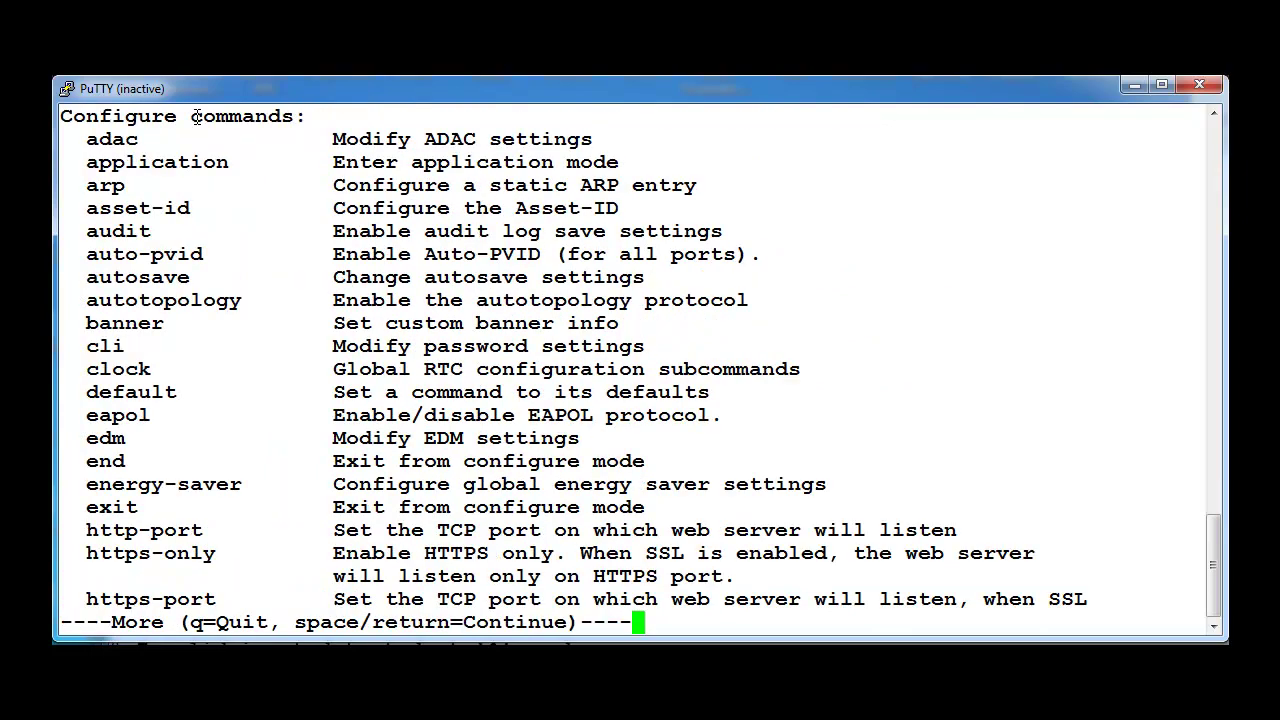
{"action": "key", "text": "space"}
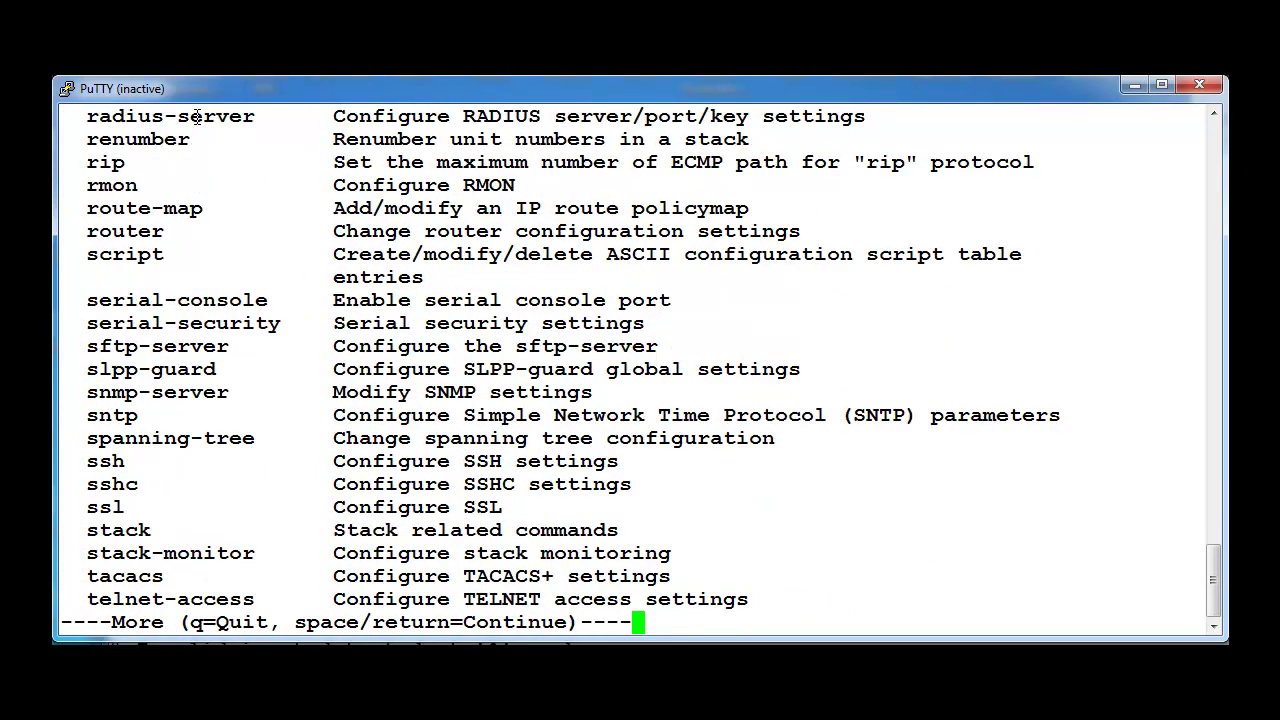
{"action": "key", "text": "space"}
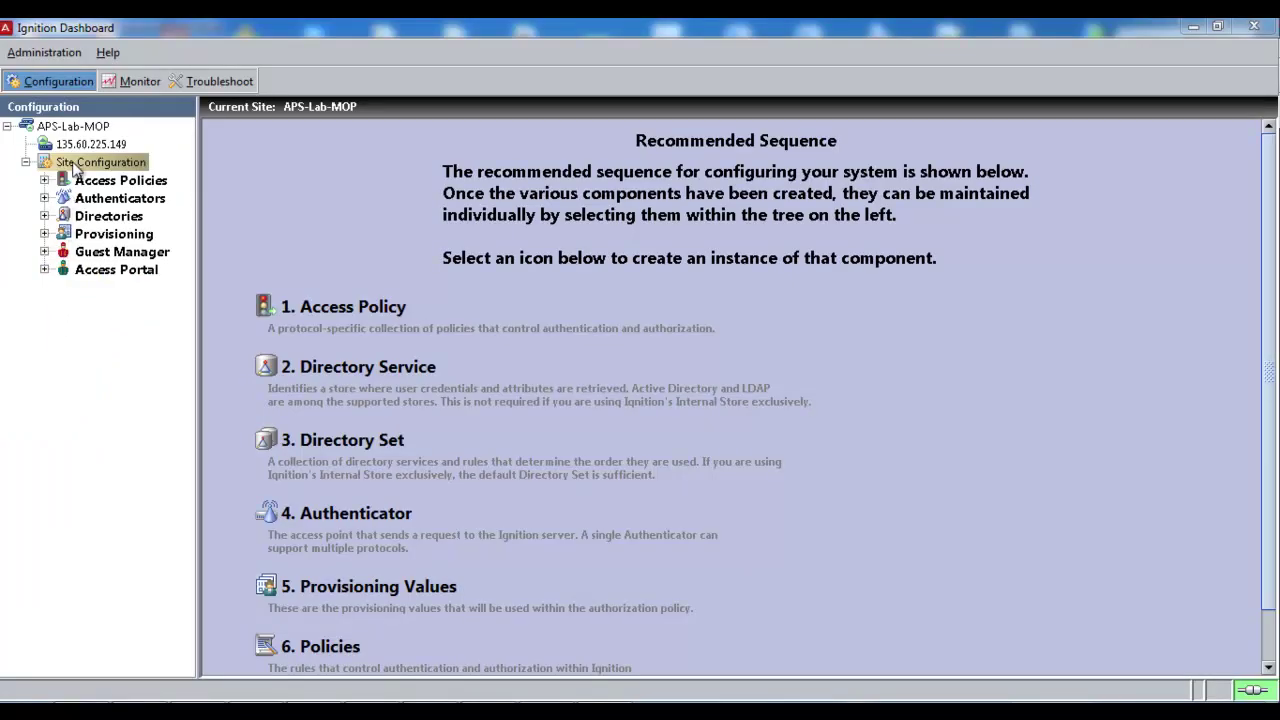
Step: Open the Monitor access log for server 135.60.225.149, filtered to accepted requests
{"action": "left_click", "coordinate": [139, 81]}
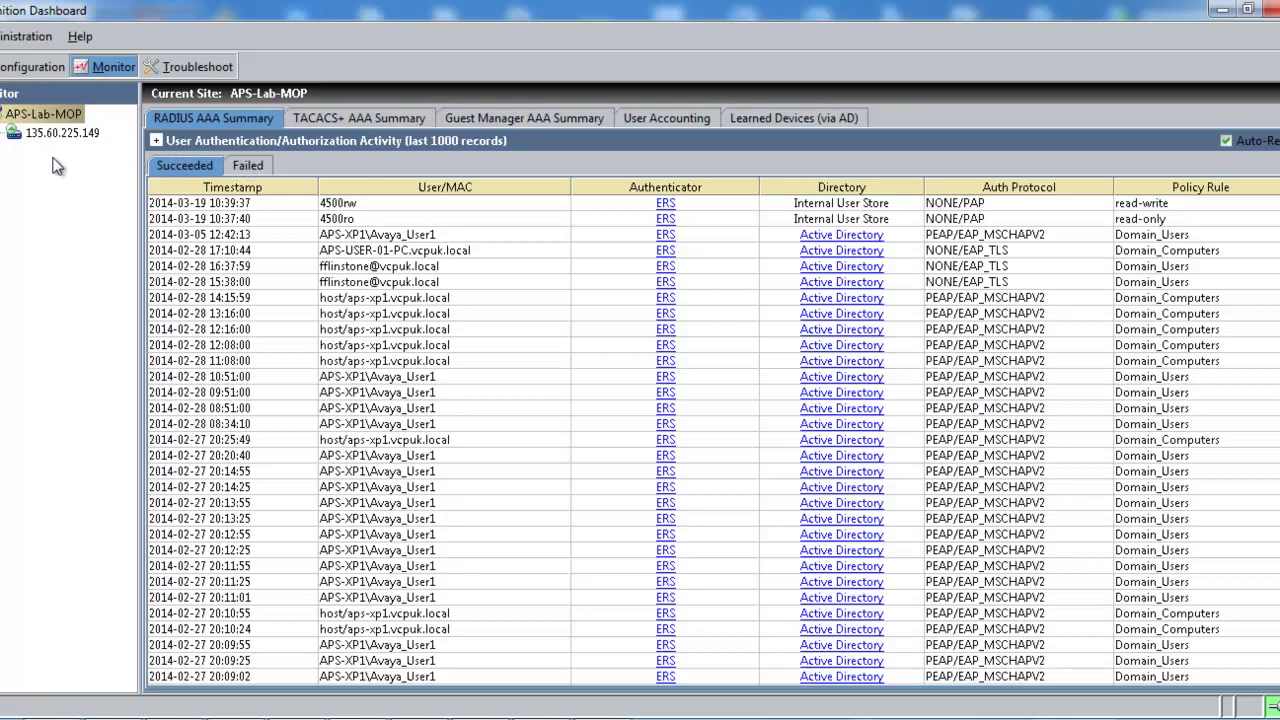
{"action": "left_click", "coordinate": [50, 140]}
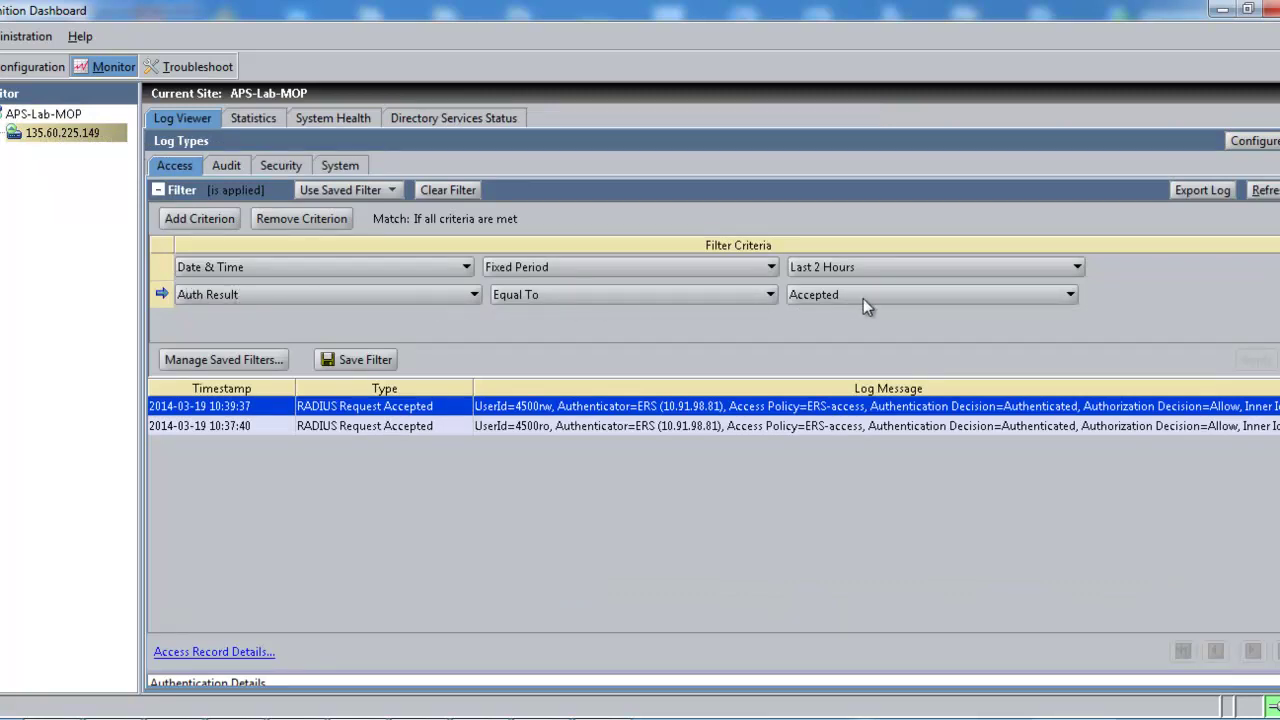
Step: Open the Access Record Details for the 10:37:40 accepted 4500ro request
{"action": "left_click", "coordinate": [264, 426]}
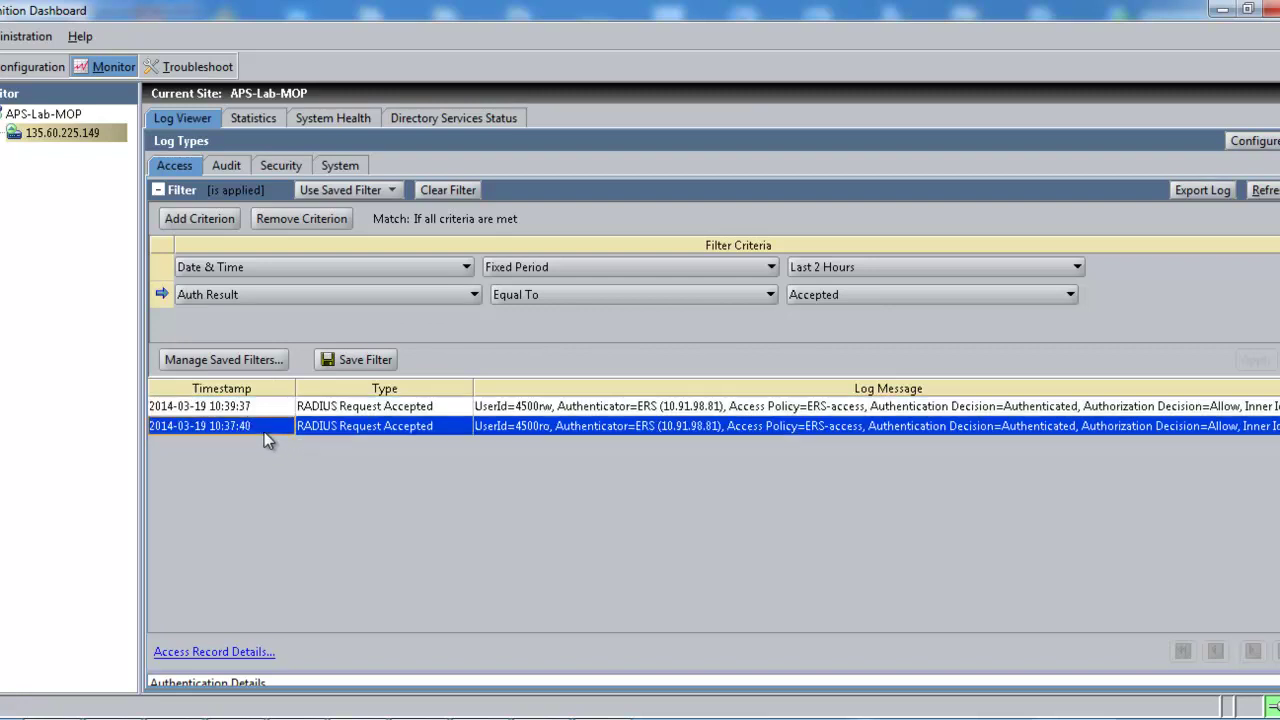
{"action": "left_click", "coordinate": [201, 652]}
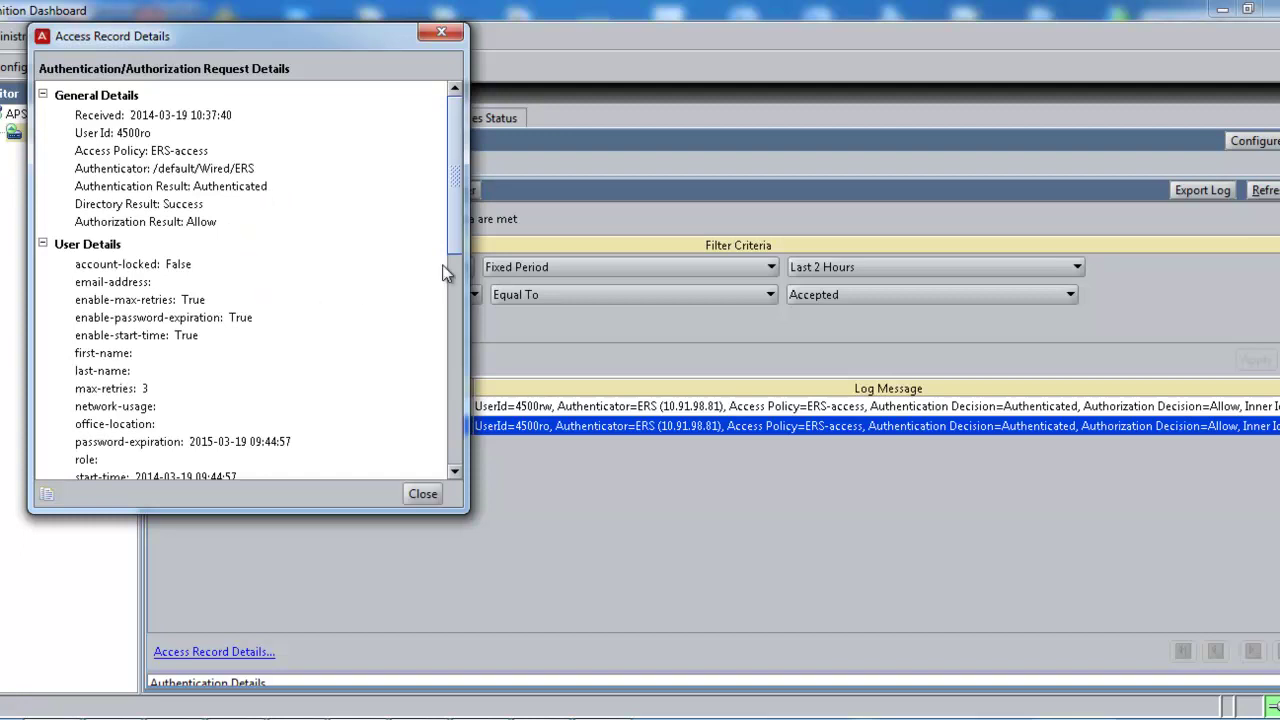
Step: Scroll the 4500ro record to Authorization Details, confirming the read-only rule and Service-Type 7
{"action": "left_click_drag", "start_coordinate": [454, 235], "coordinate": [449, 333]}
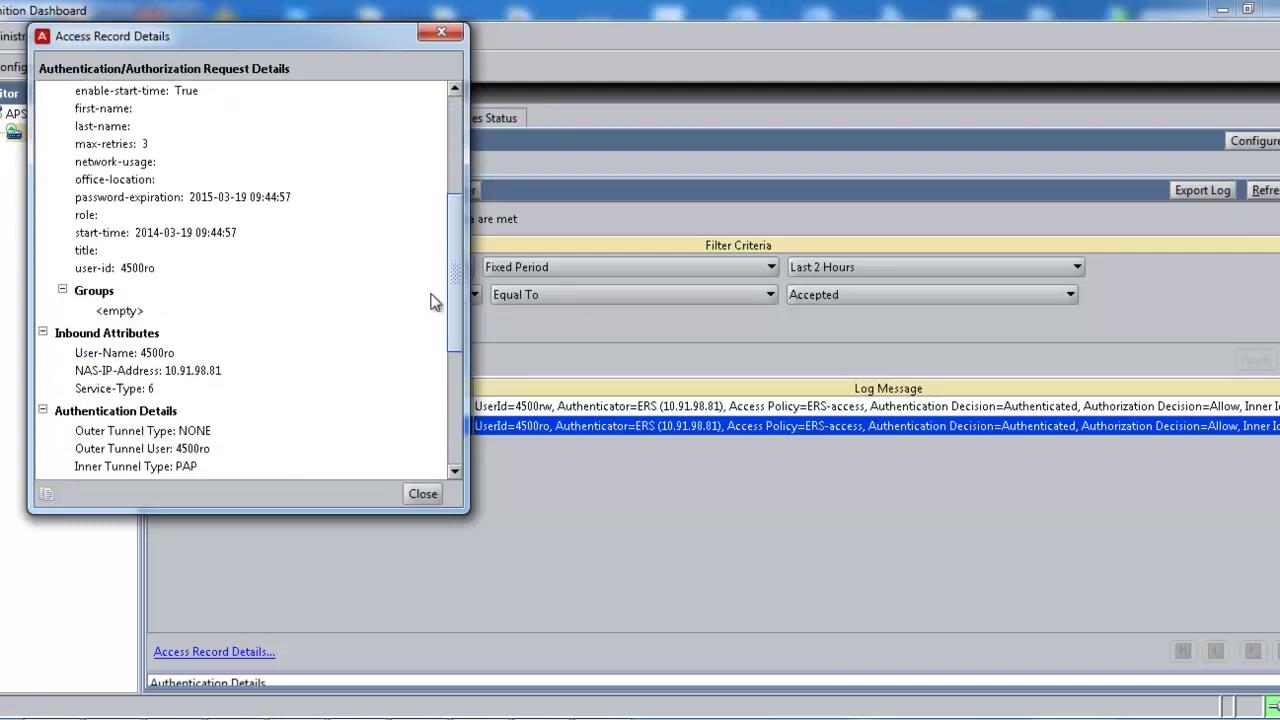
{"action": "left_click_drag", "start_coordinate": [449, 299], "coordinate": [447, 348]}
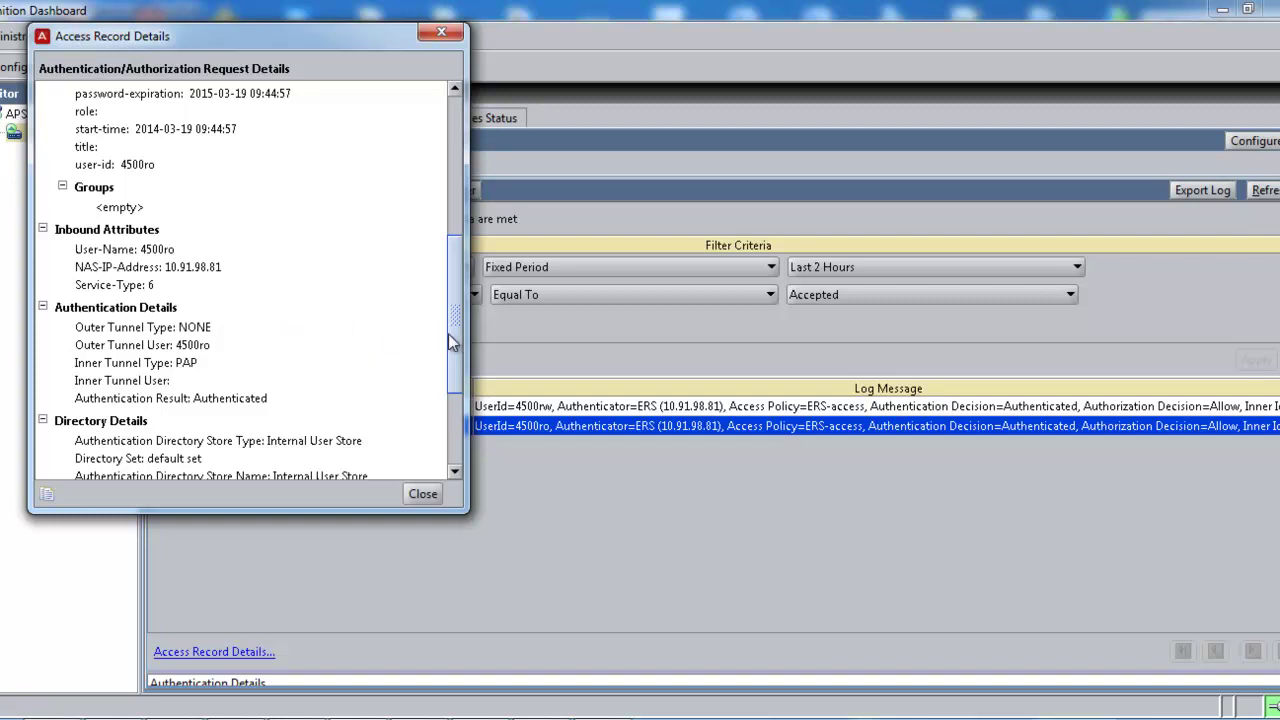
{"action": "left_click_drag", "start_coordinate": [457, 336], "coordinate": [451, 388]}
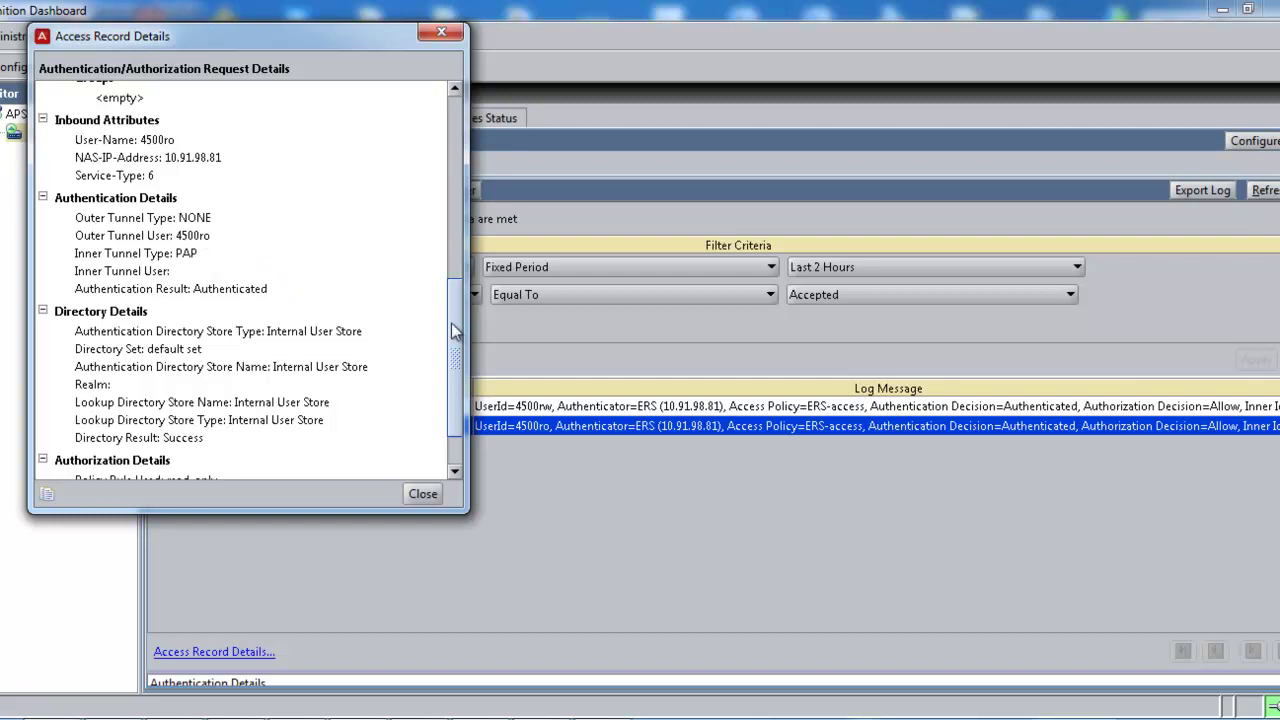
{"action": "left_click_drag", "start_coordinate": [456, 335], "coordinate": [453, 373]}
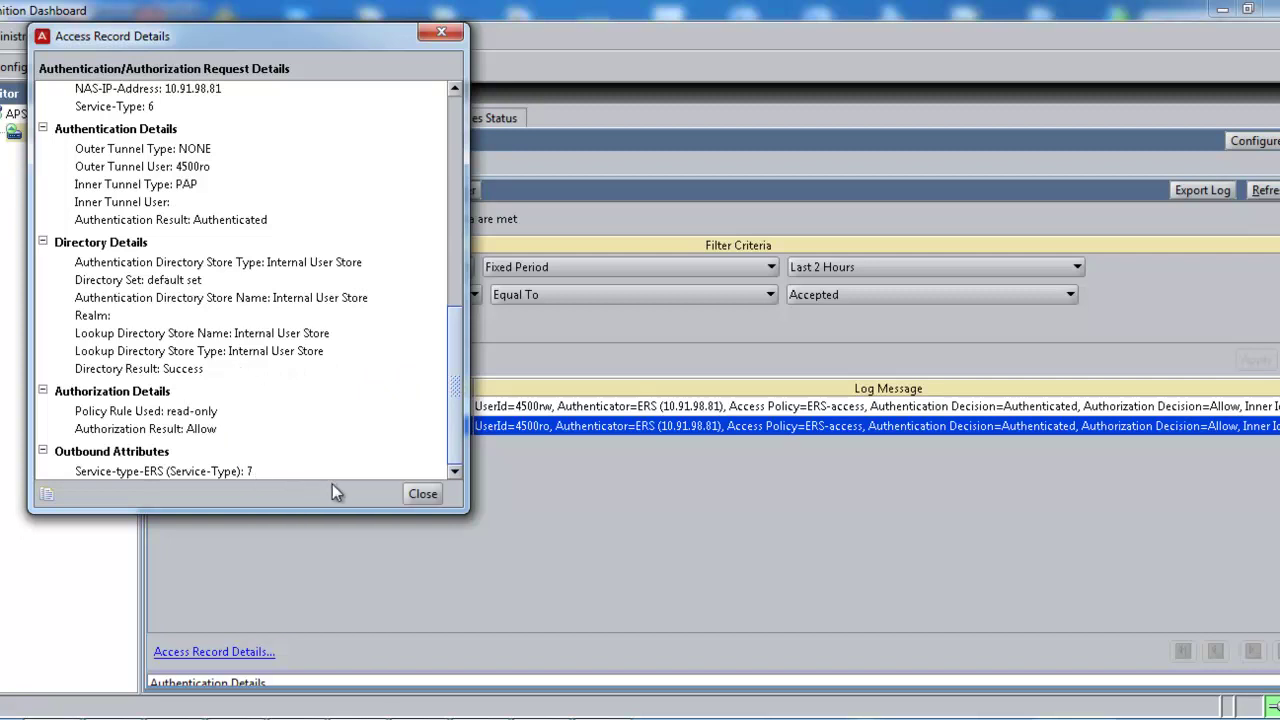
Step: Close the 4500ro record and open the 10:39:37 4500rw record, showing read-write rule, Service-Type 6
{"action": "left_click", "coordinate": [423, 495]}
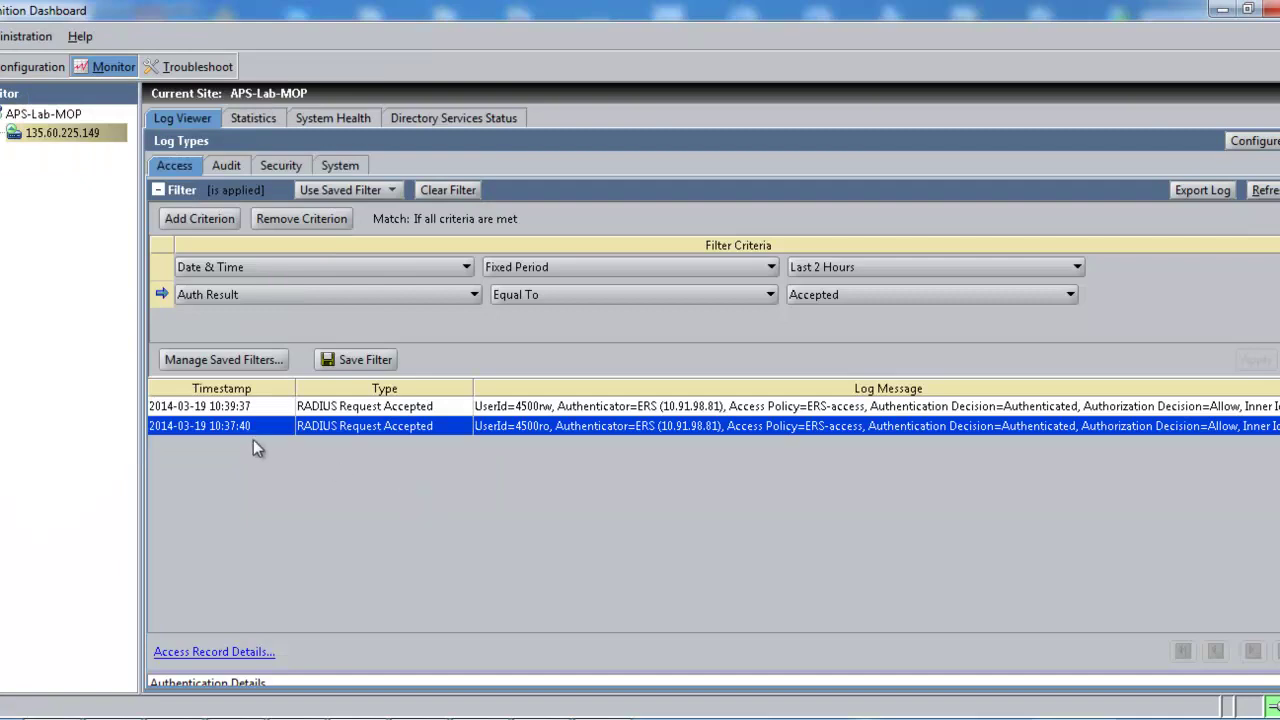
{"action": "left_click", "coordinate": [240, 406]}
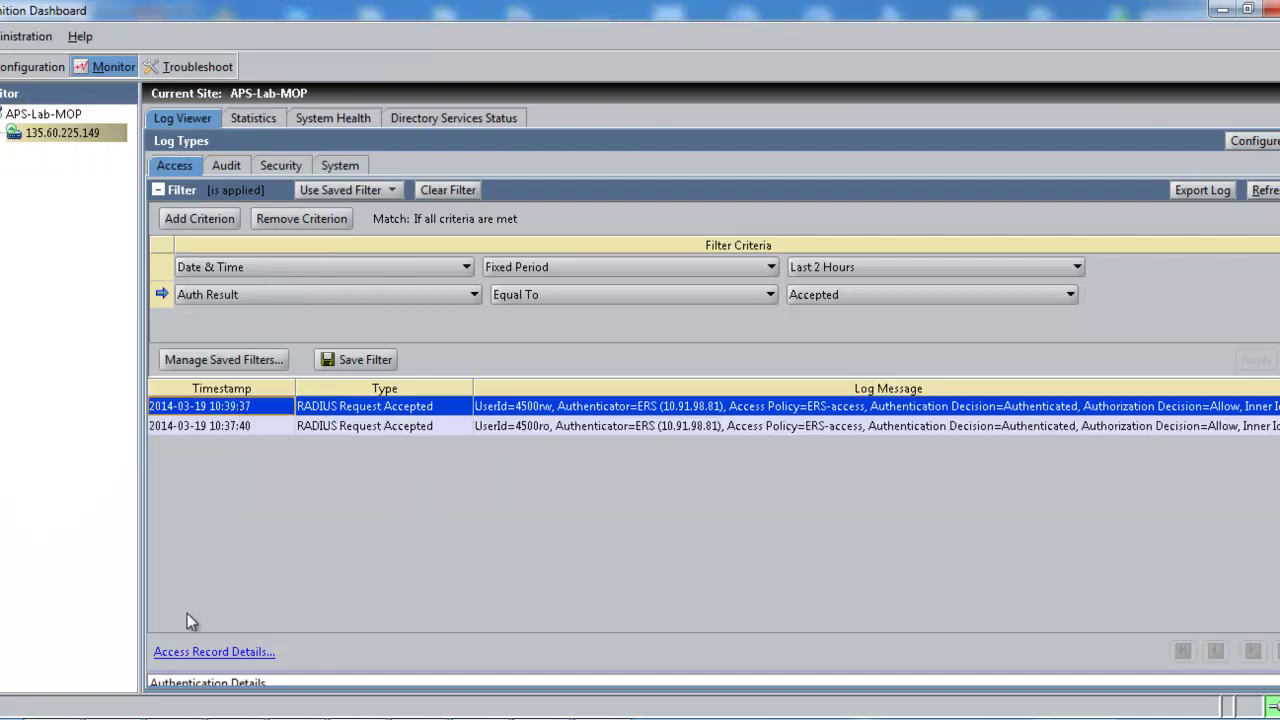
{"action": "left_click", "coordinate": [190, 652]}
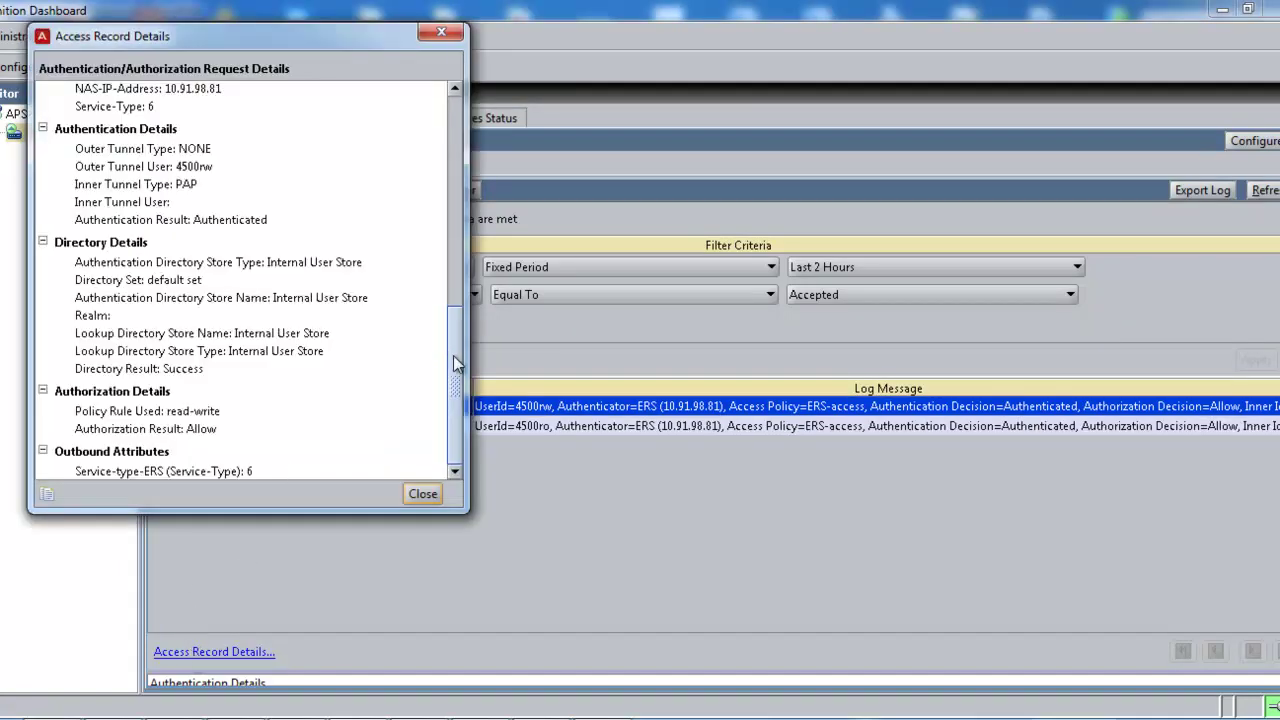
{"action": "left_click_drag", "start_coordinate": [453, 355], "coordinate": [459, 122]}
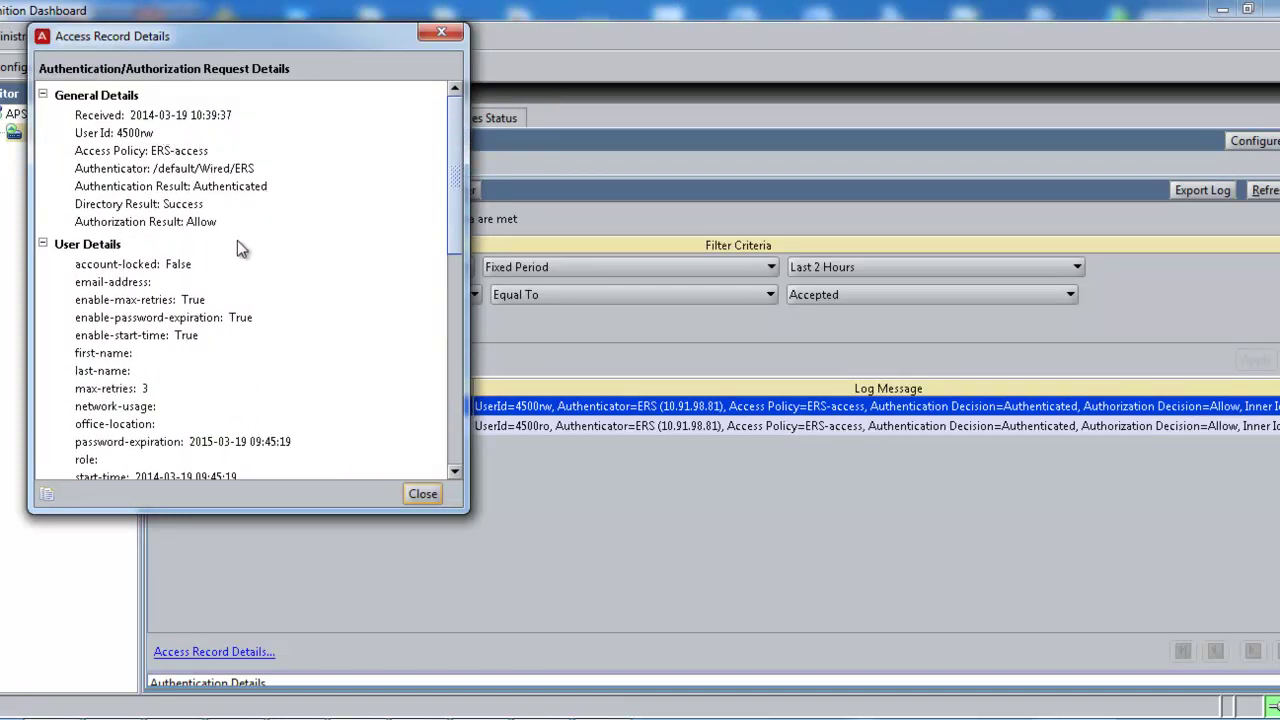
{"action": "left_click_drag", "start_coordinate": [458, 234], "coordinate": [450, 358]}
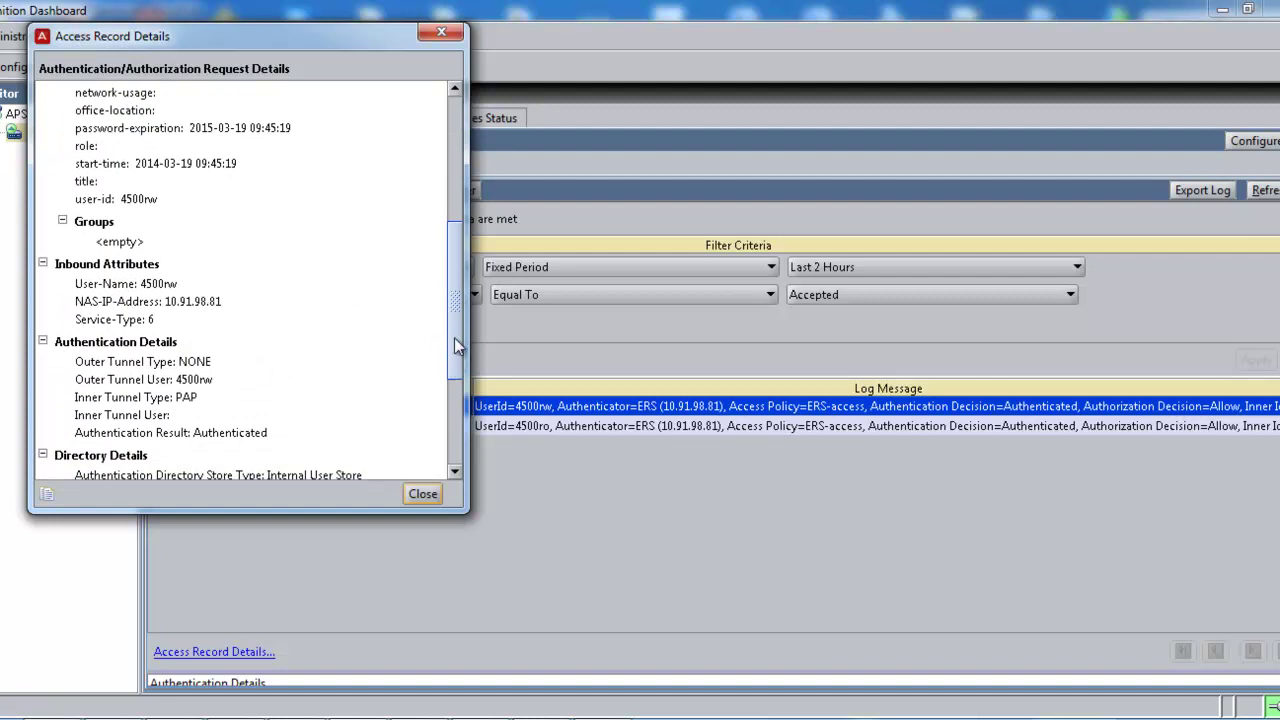
{"action": "left_click_drag", "start_coordinate": [454, 337], "coordinate": [444, 453]}
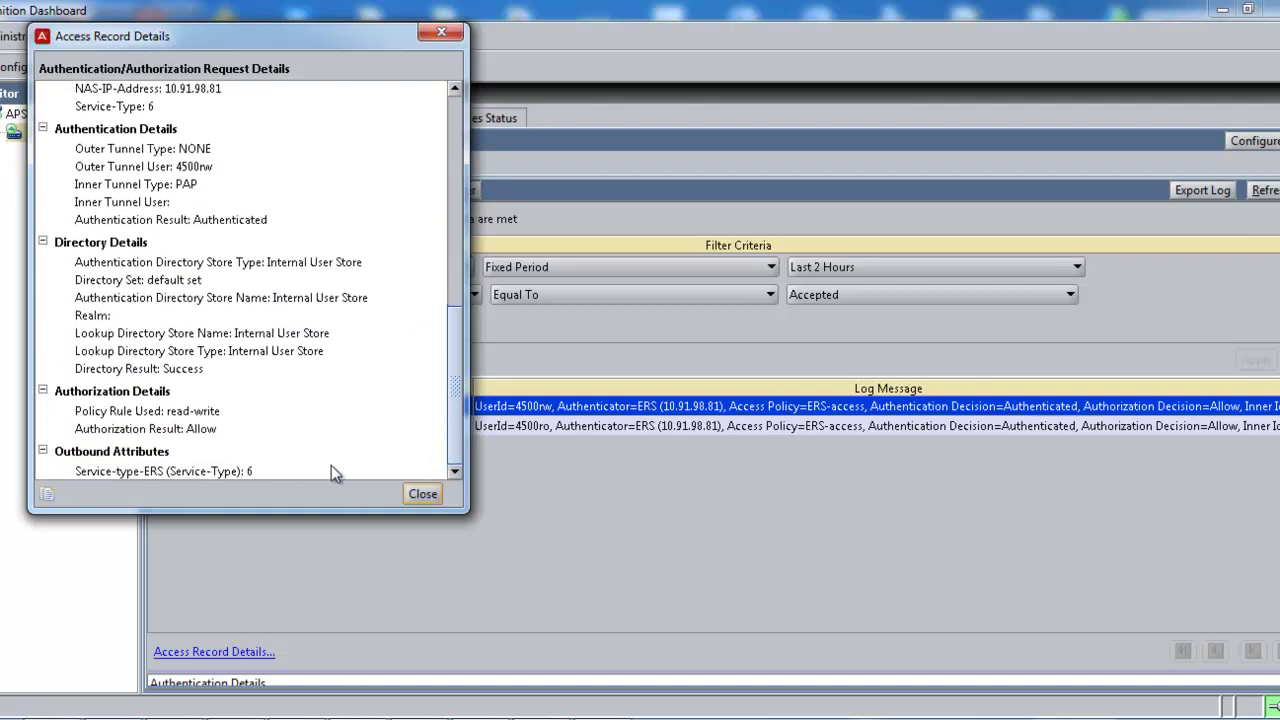
Step: Close the 4500rw access record details to return to the accepted-requests log
{"action": "left_click", "coordinate": [422, 494]}
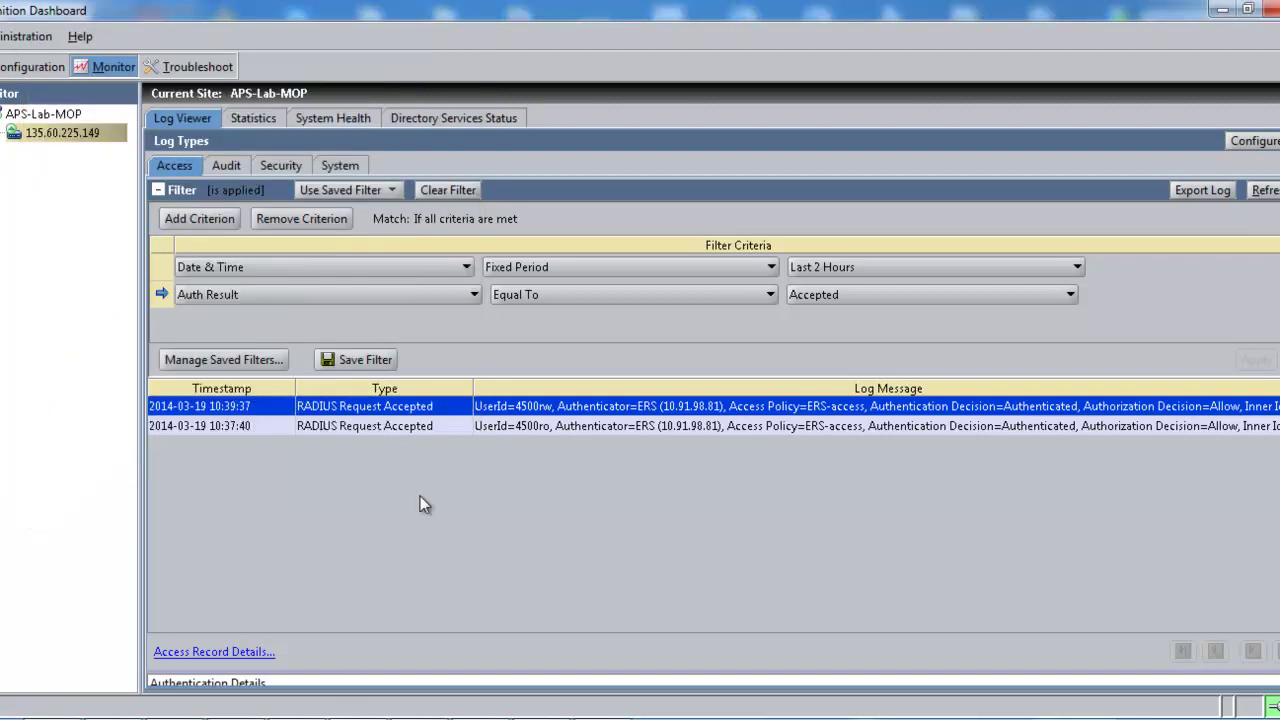